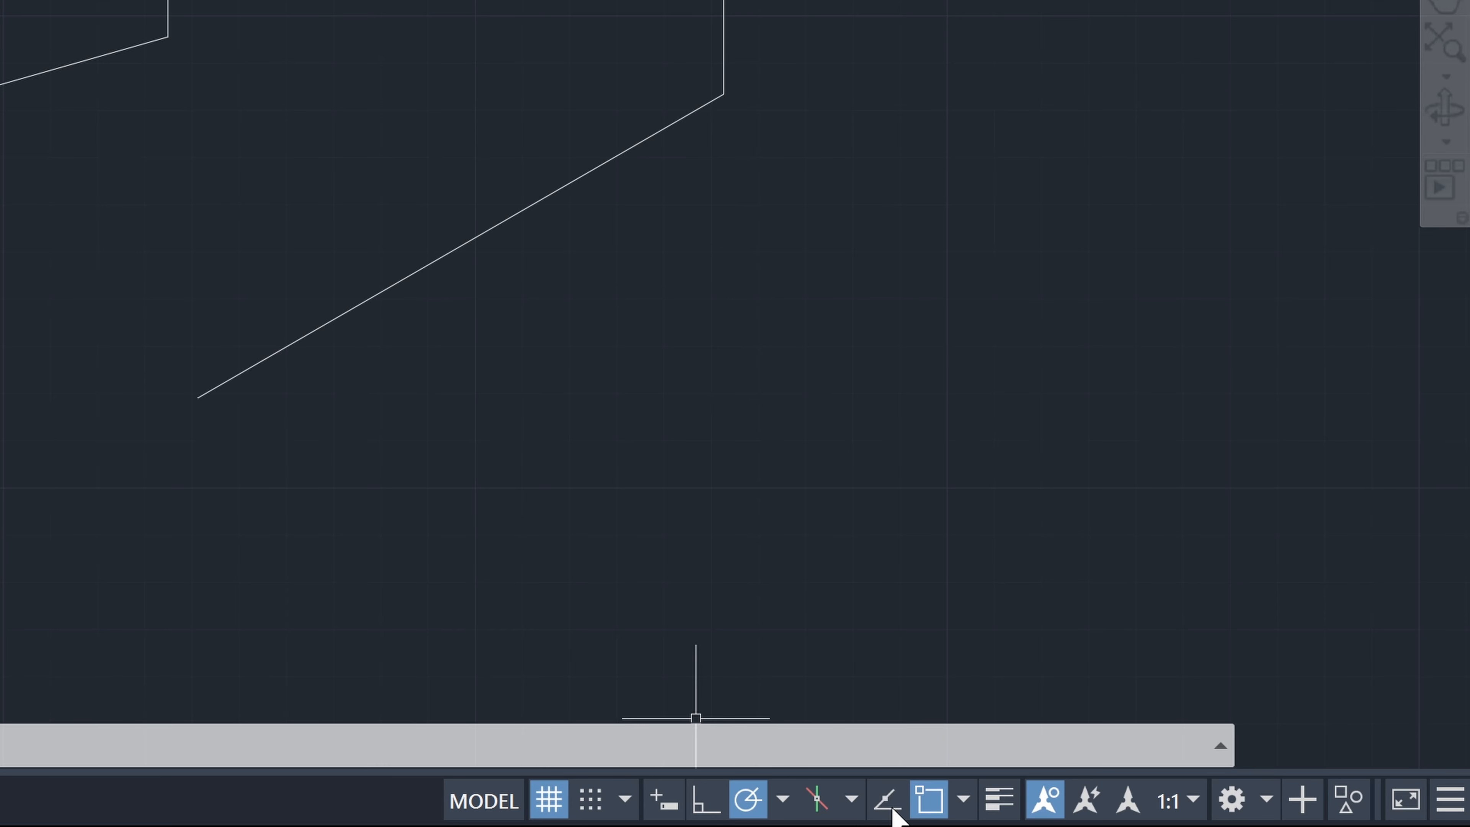
# Toggle object snap tracking on and off, and examine its drafting settings without changing any object snap mode
pyautogui.click(892, 808)
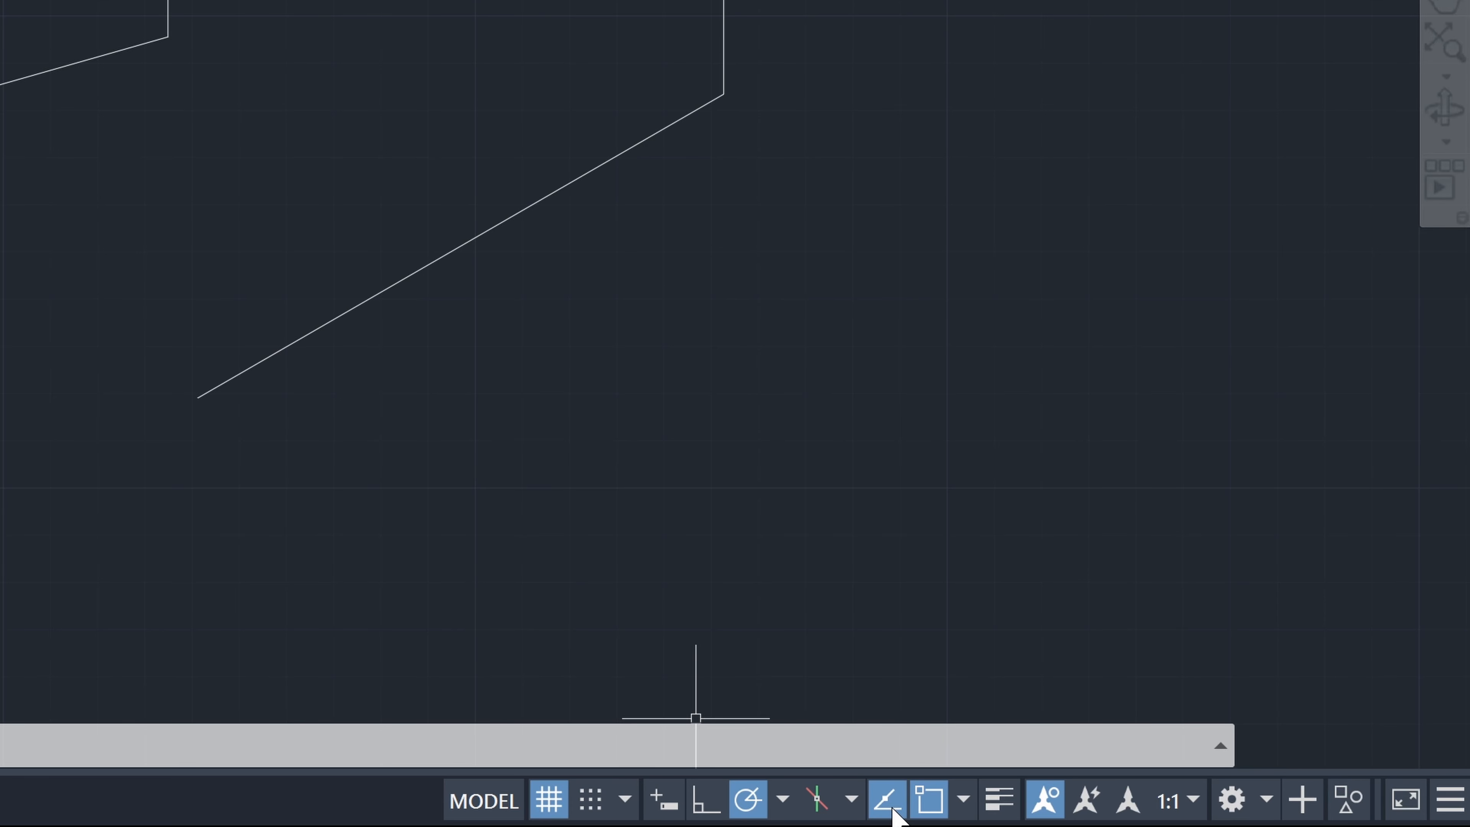
pyautogui.click(892, 813)
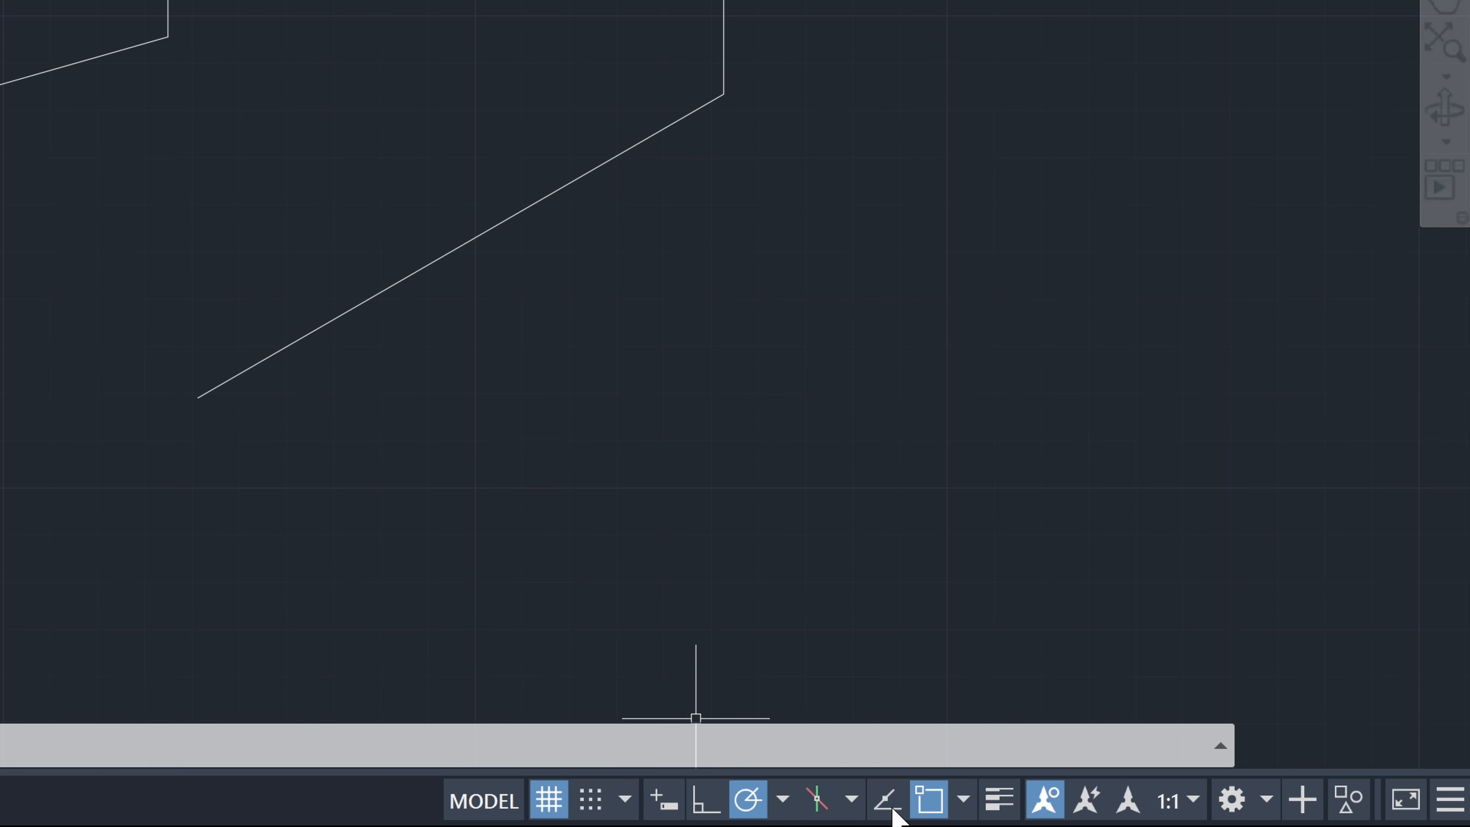
pyautogui.rightClick(893, 811)
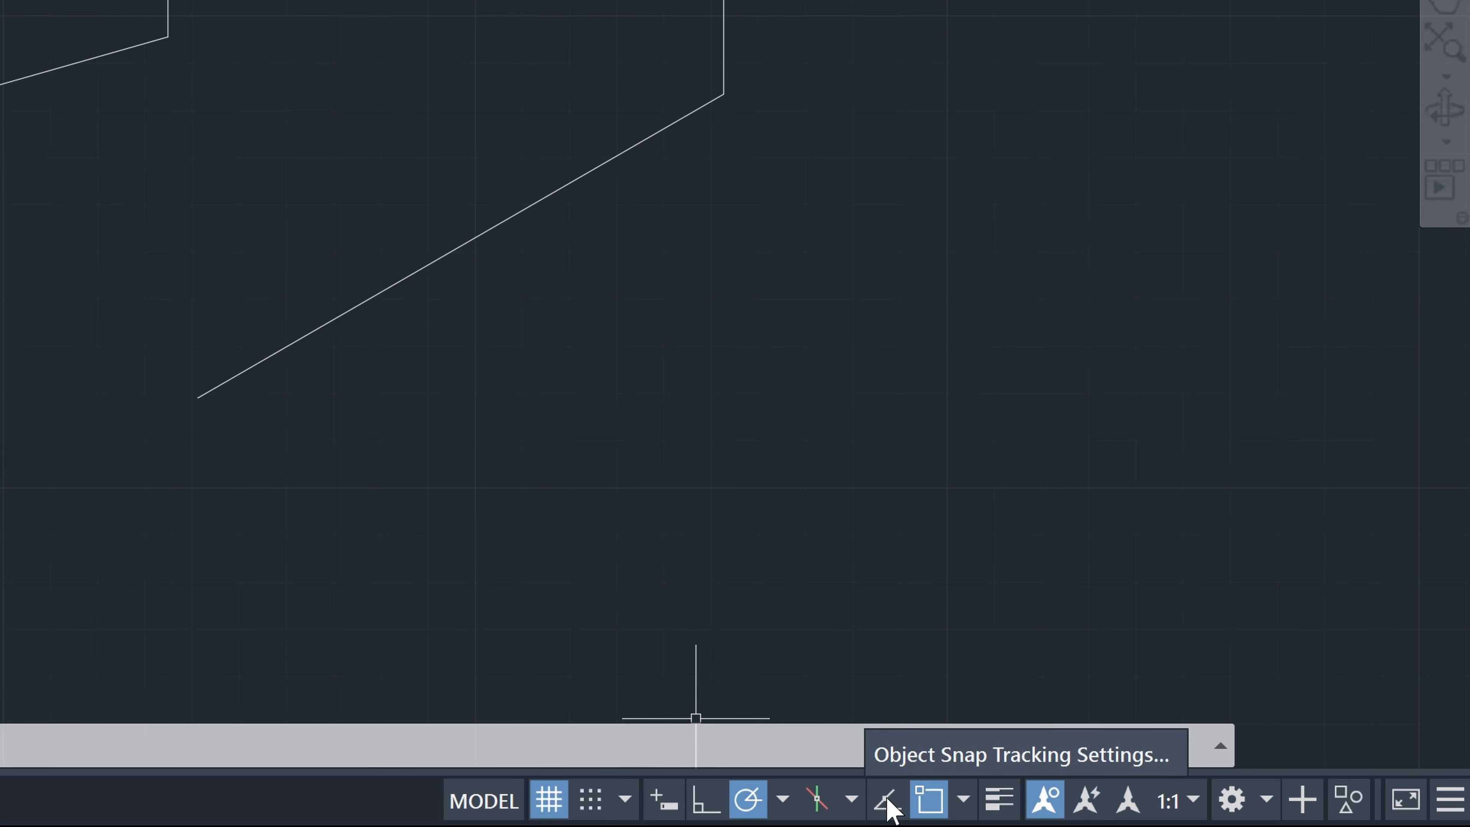
pyautogui.click(902, 755)
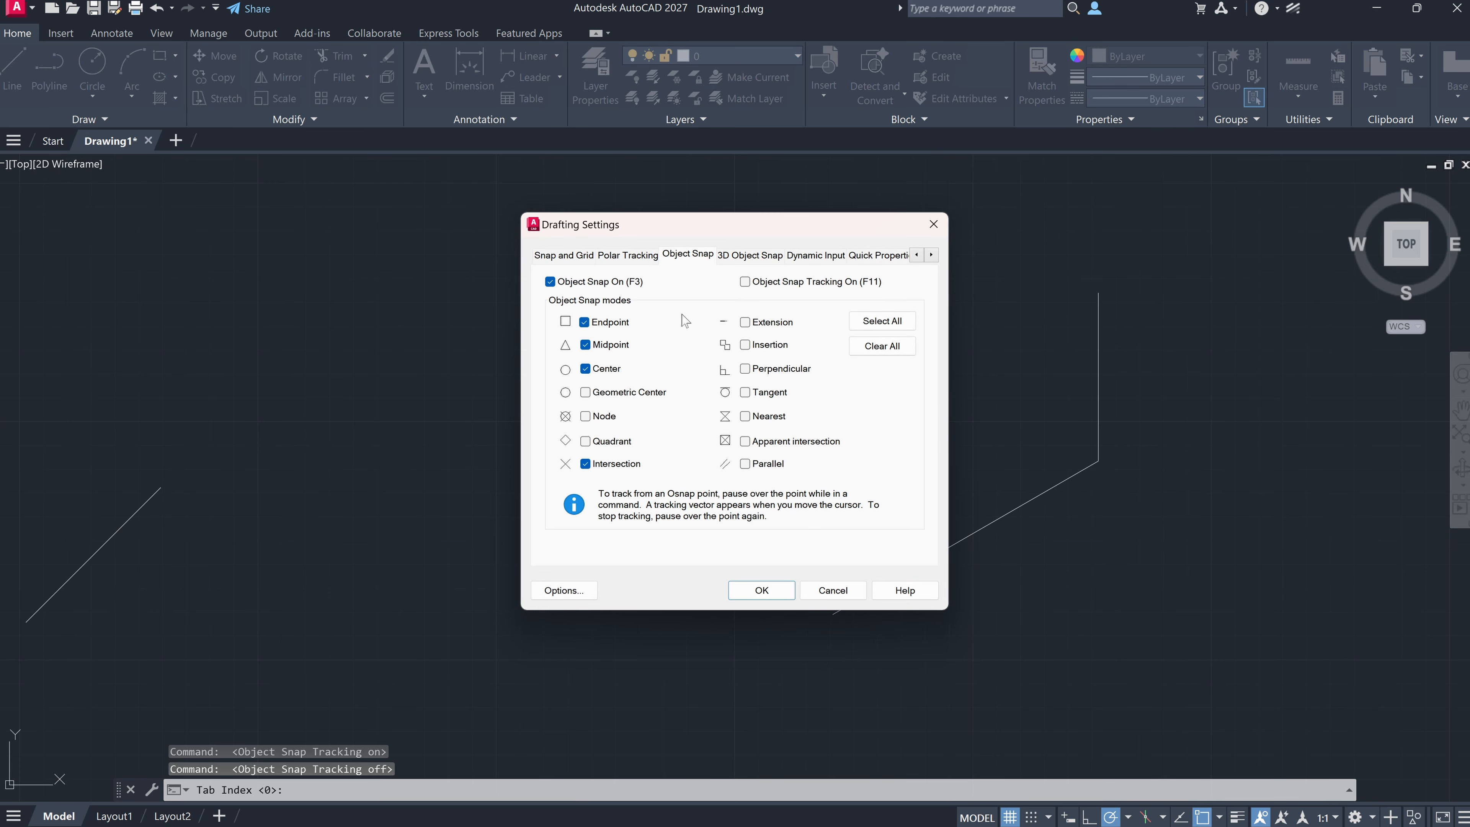
pyautogui.click(940, 225)
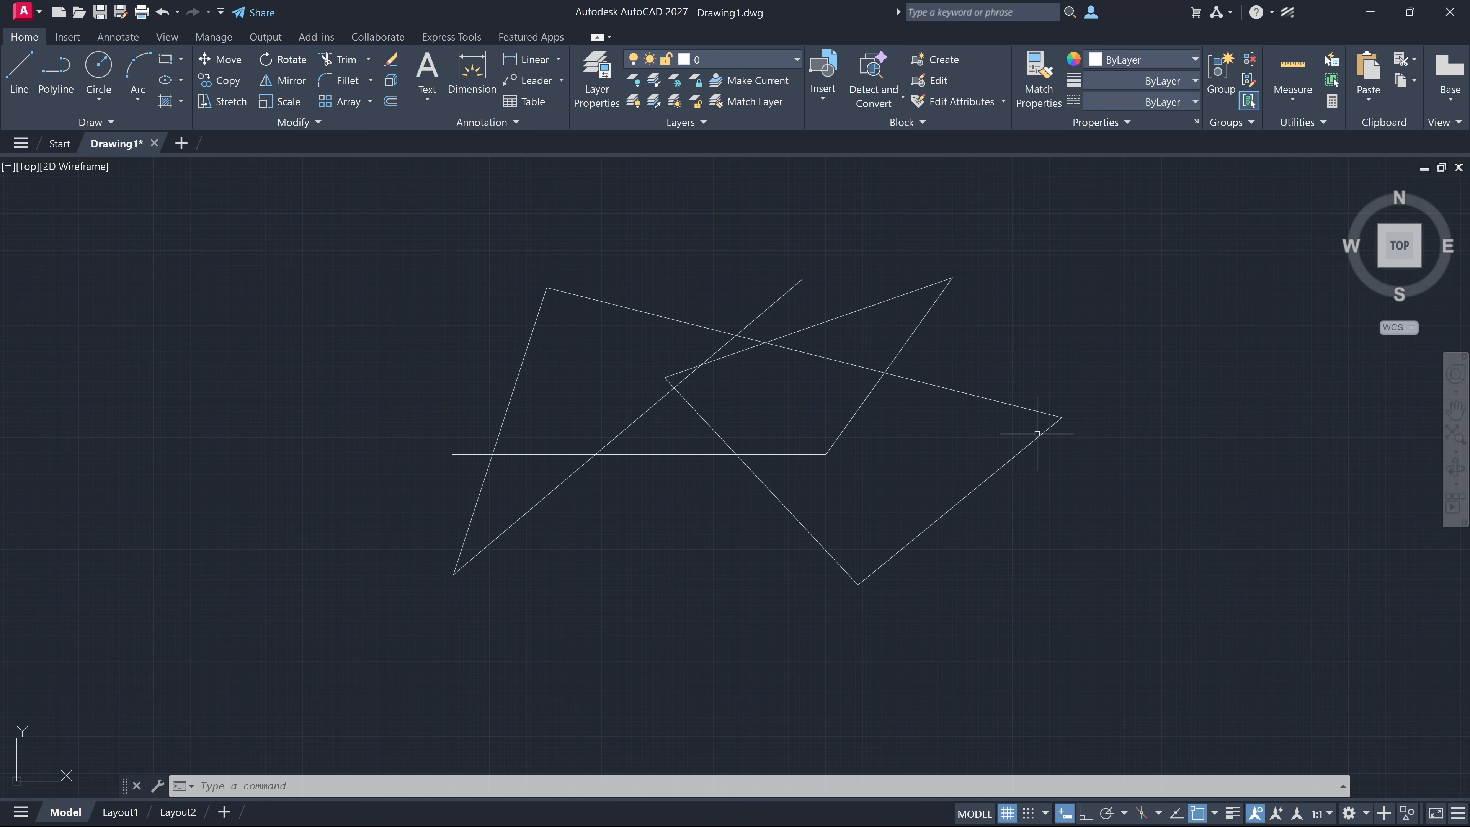
# Enable object snap tracking and draw a vertical line about 4.48 units up from the lowest vertex, ending level with the far-right endpoint
pyautogui.click(1175, 813)
pyautogui.write('l')
pyautogui.press('Return')
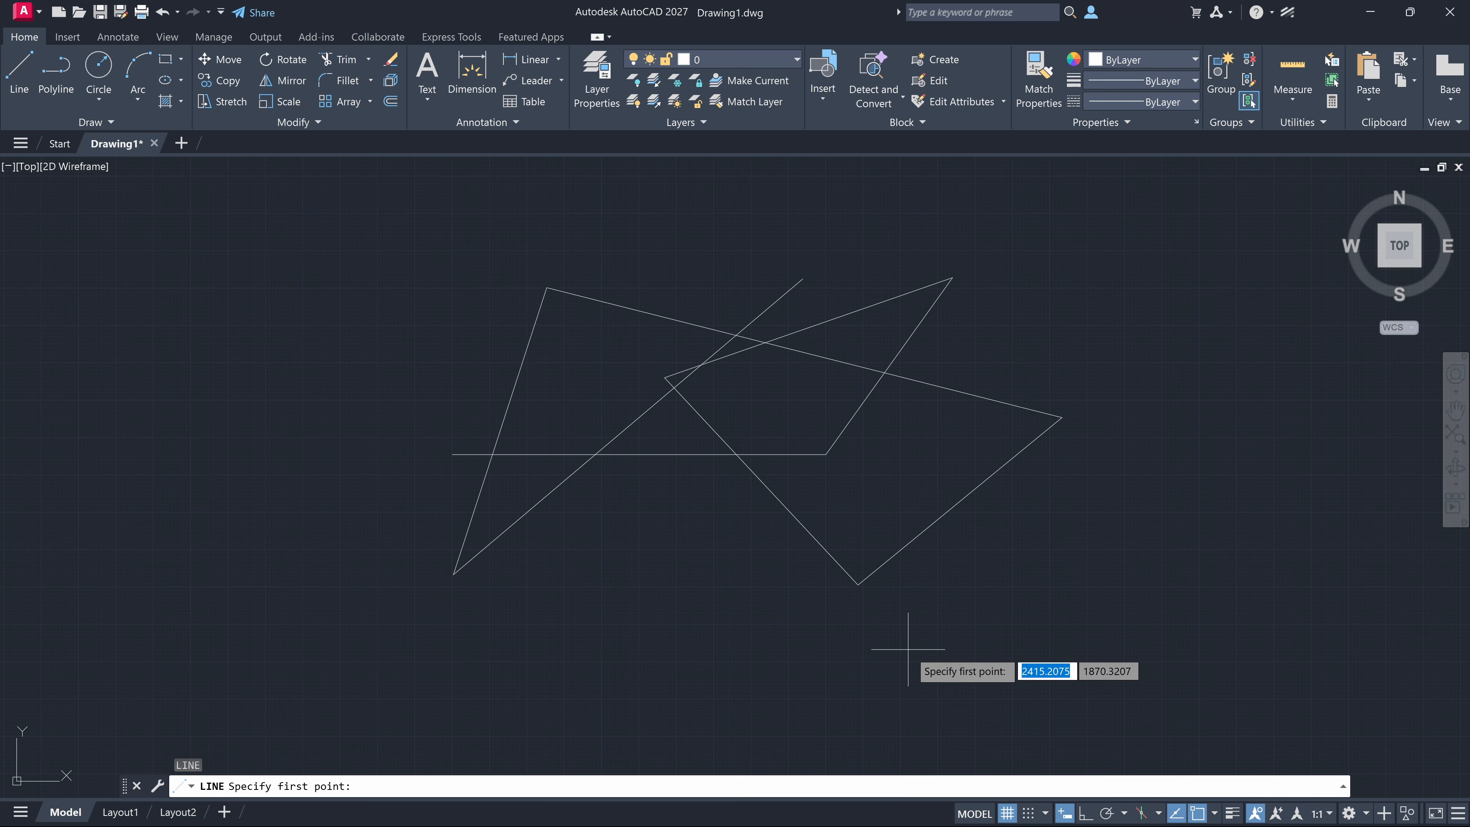
pyautogui.click(858, 584)
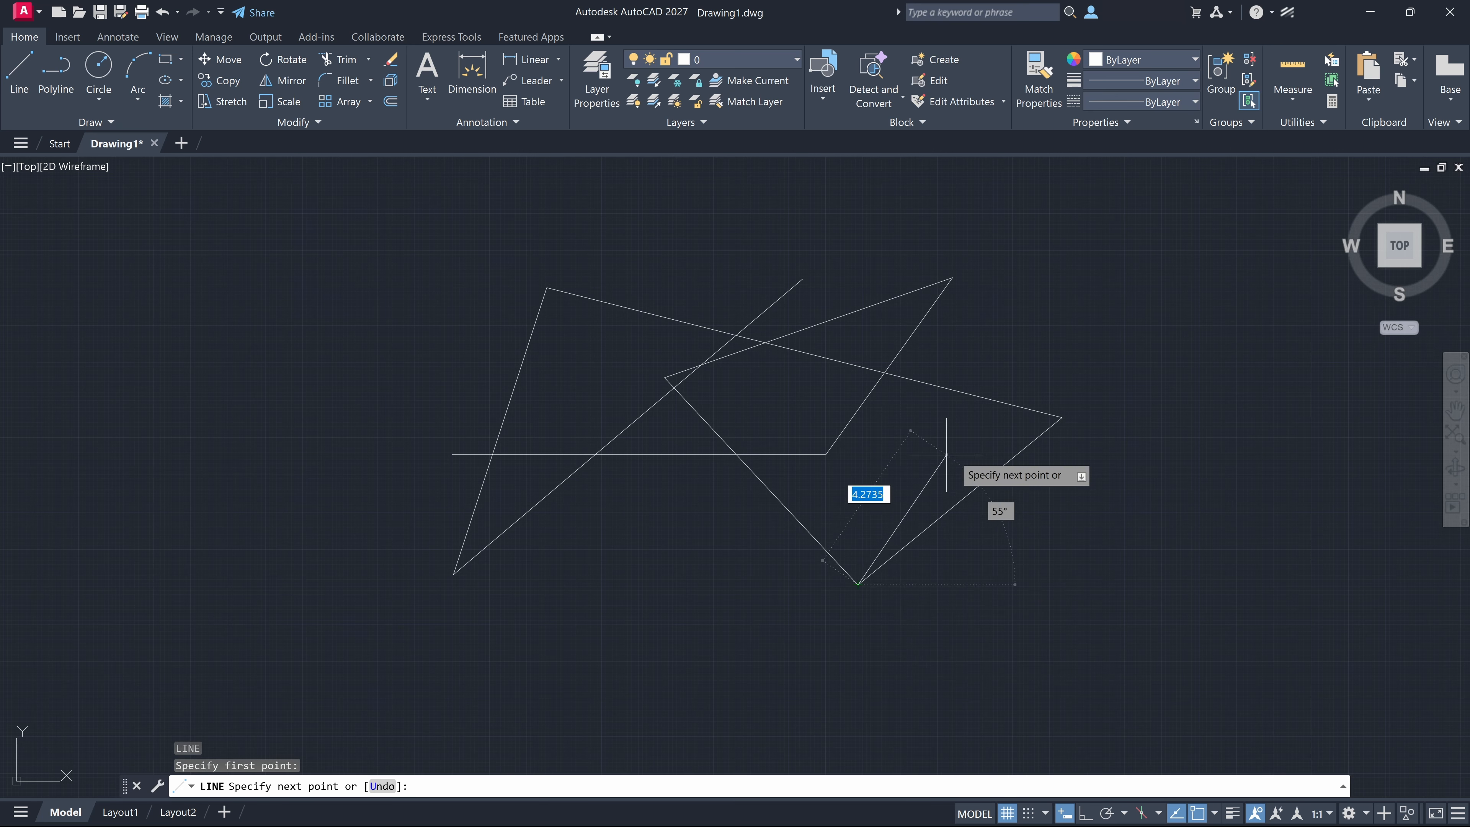
pyautogui.moveTo(1061, 417)
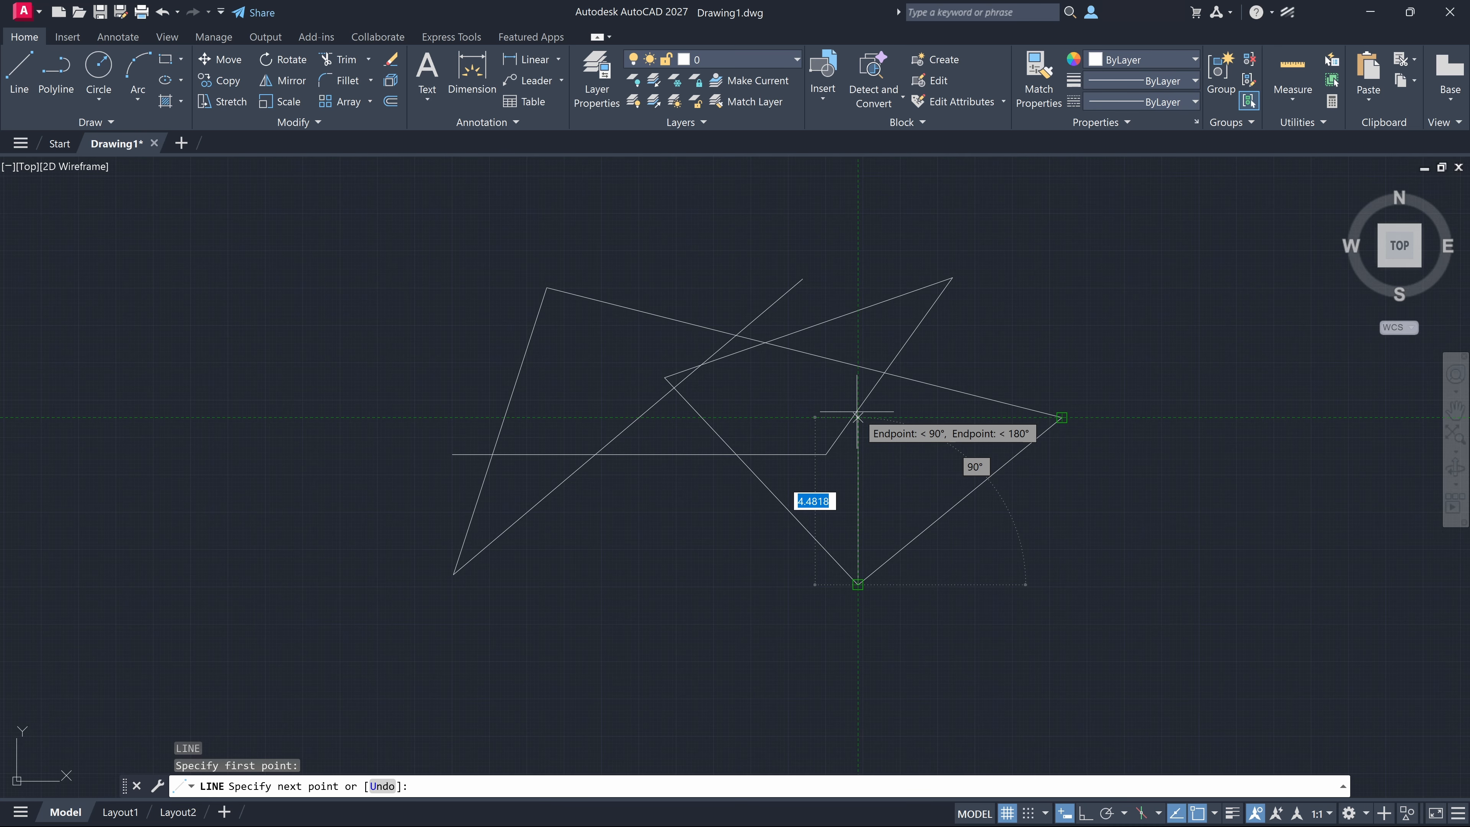
pyautogui.click(858, 417)
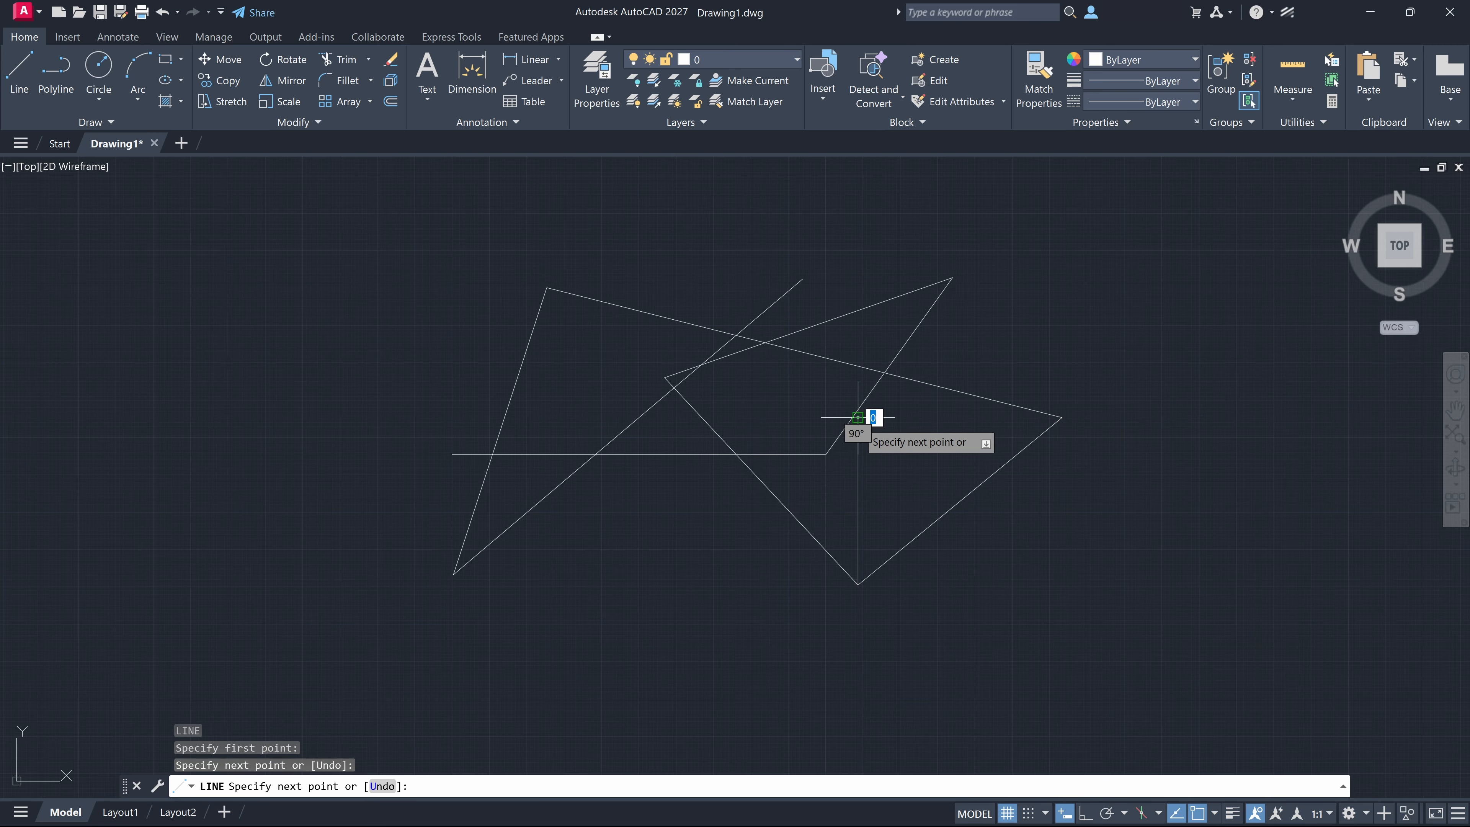
pyautogui.press('Escape')
# Draw a circle centred on the lower-right diagonal's midpoint, with its radius of about 2.73 units tracked to directly below the far-right endpoint
pyautogui.scroll(-2, 648, 483)
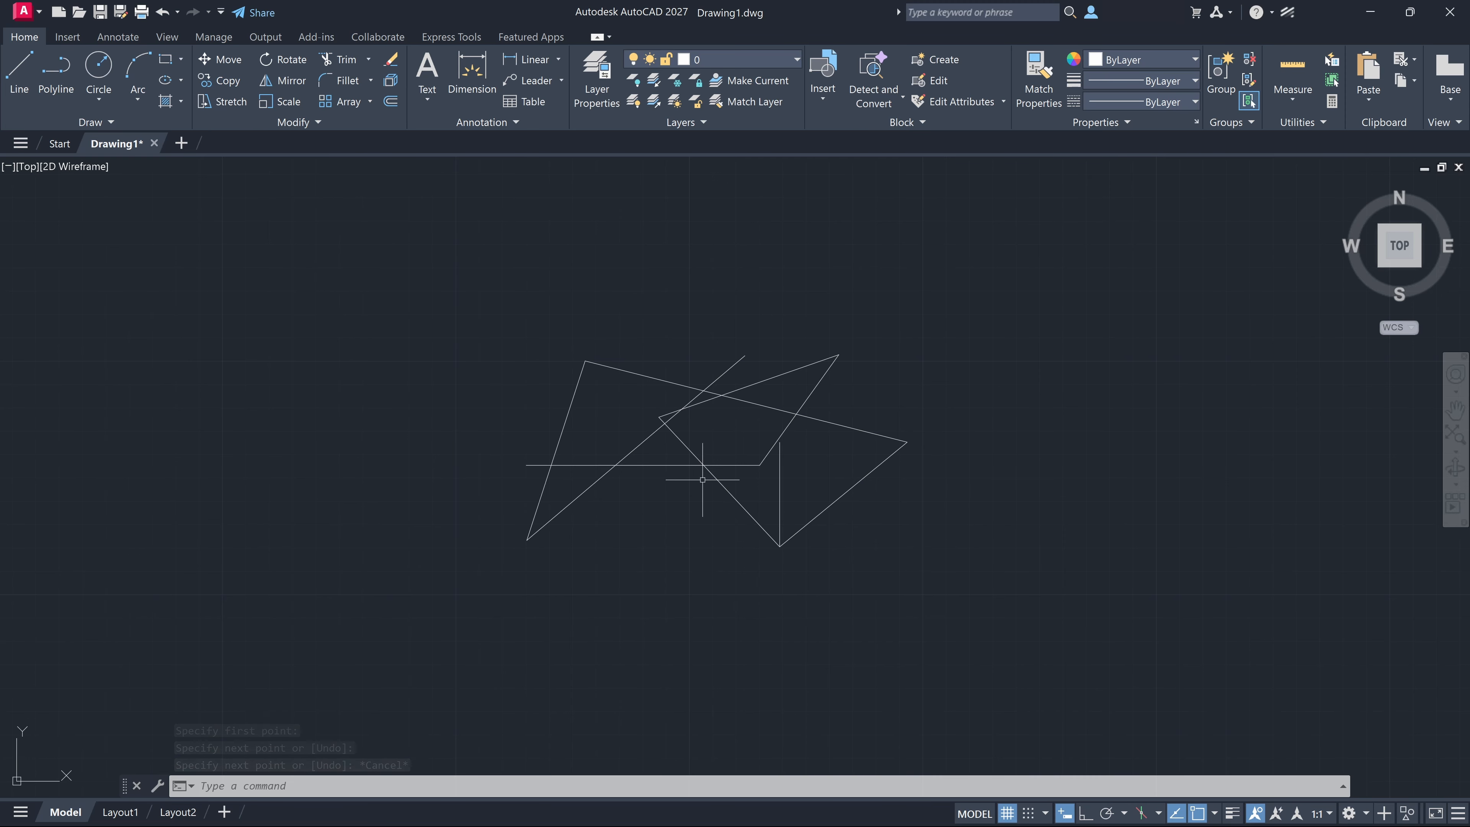
pyautogui.scroll(2, 696, 480)
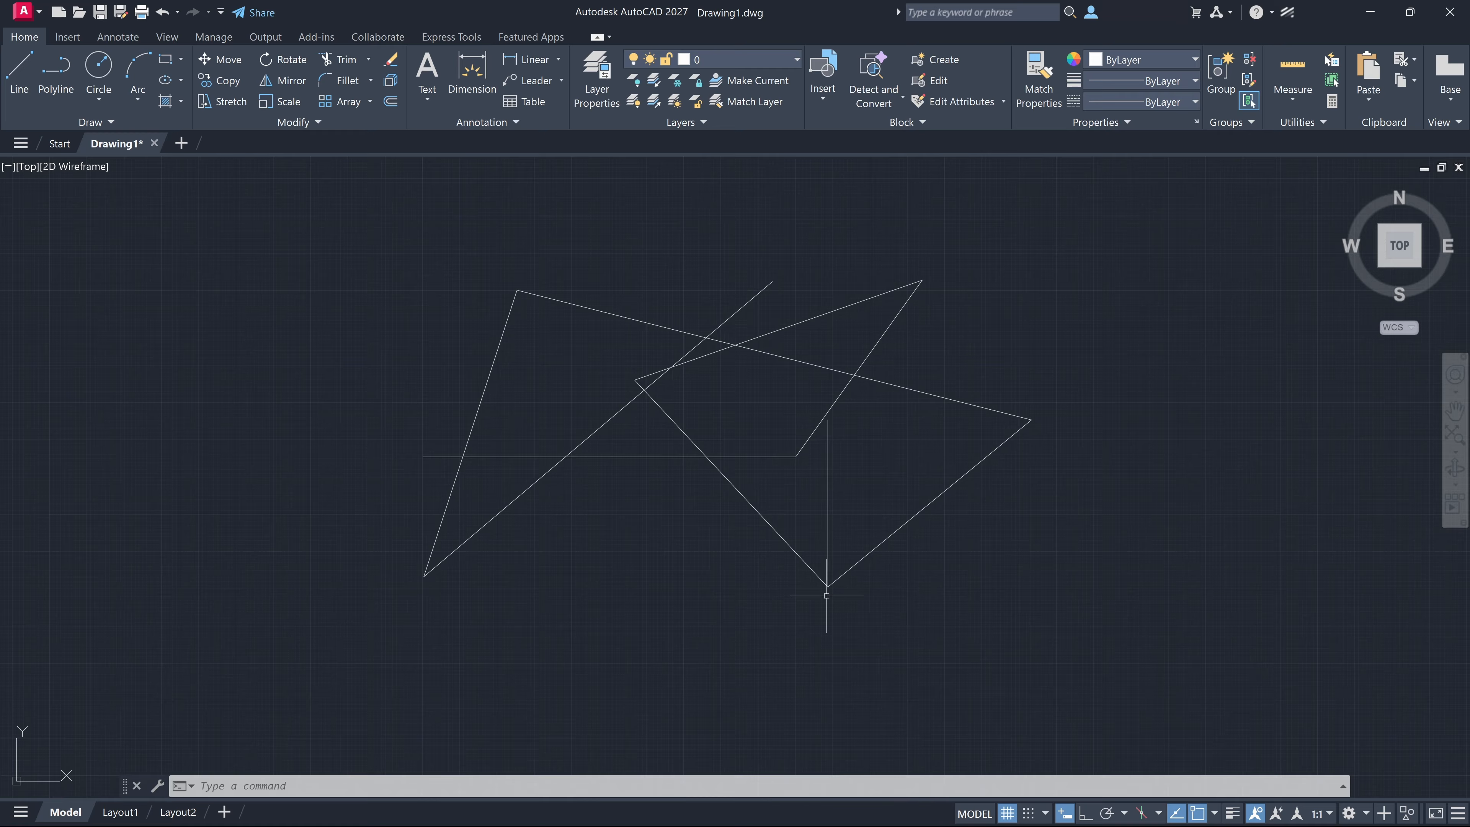
pyautogui.write('c')
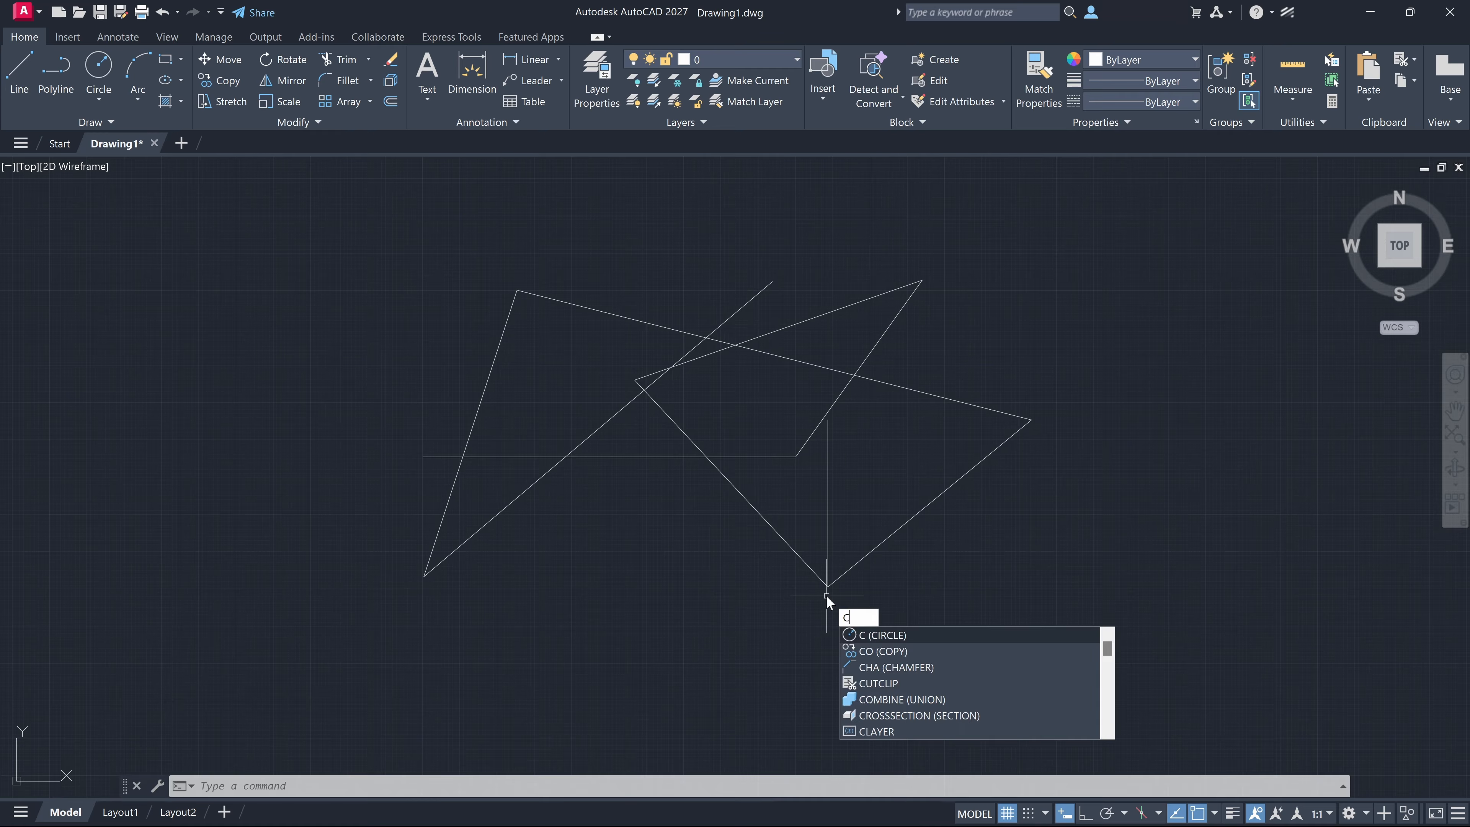
pyautogui.press('Return')
pyautogui.click(929, 503)
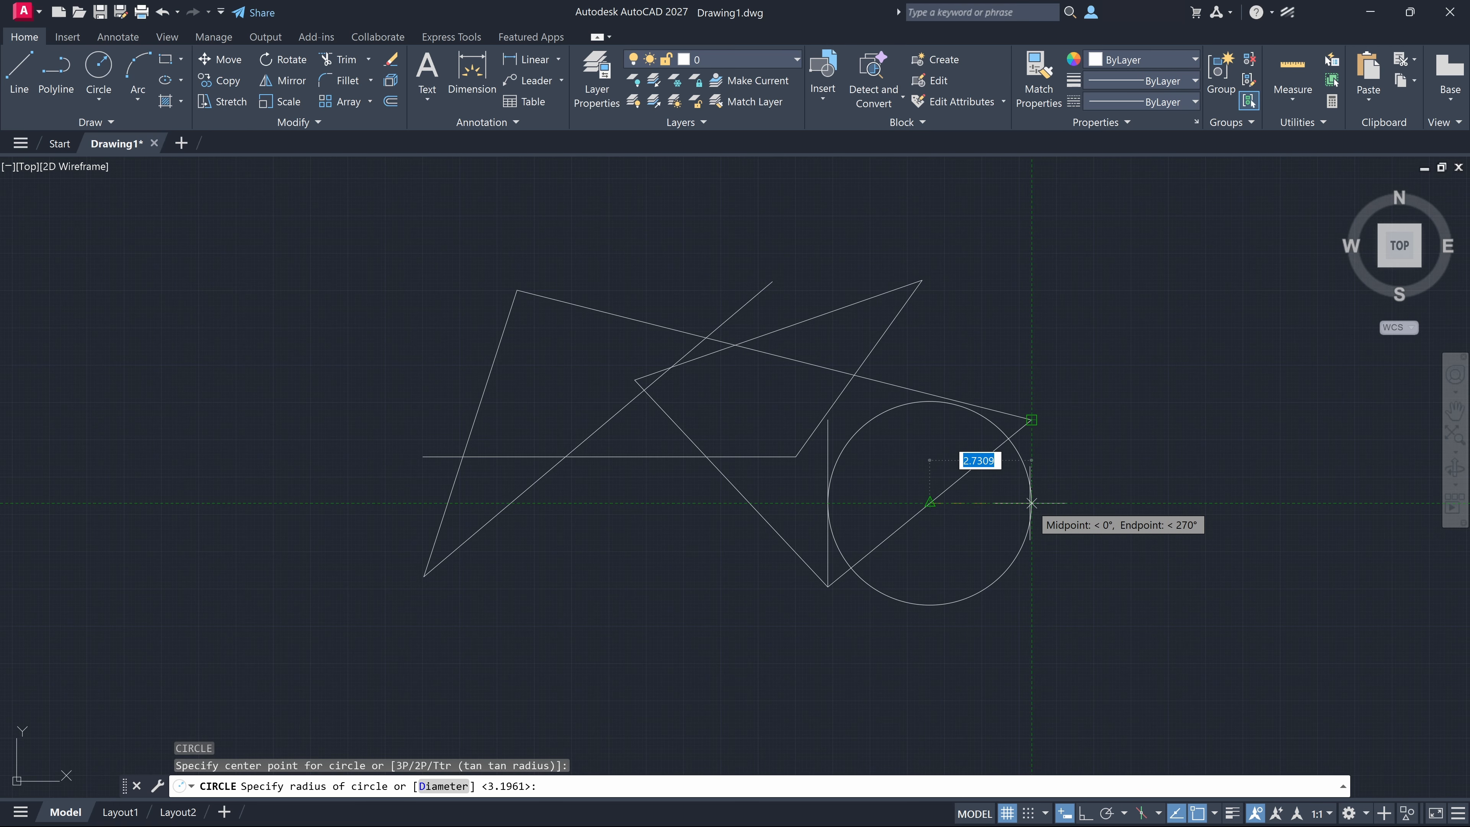
pyautogui.click(1031, 503)
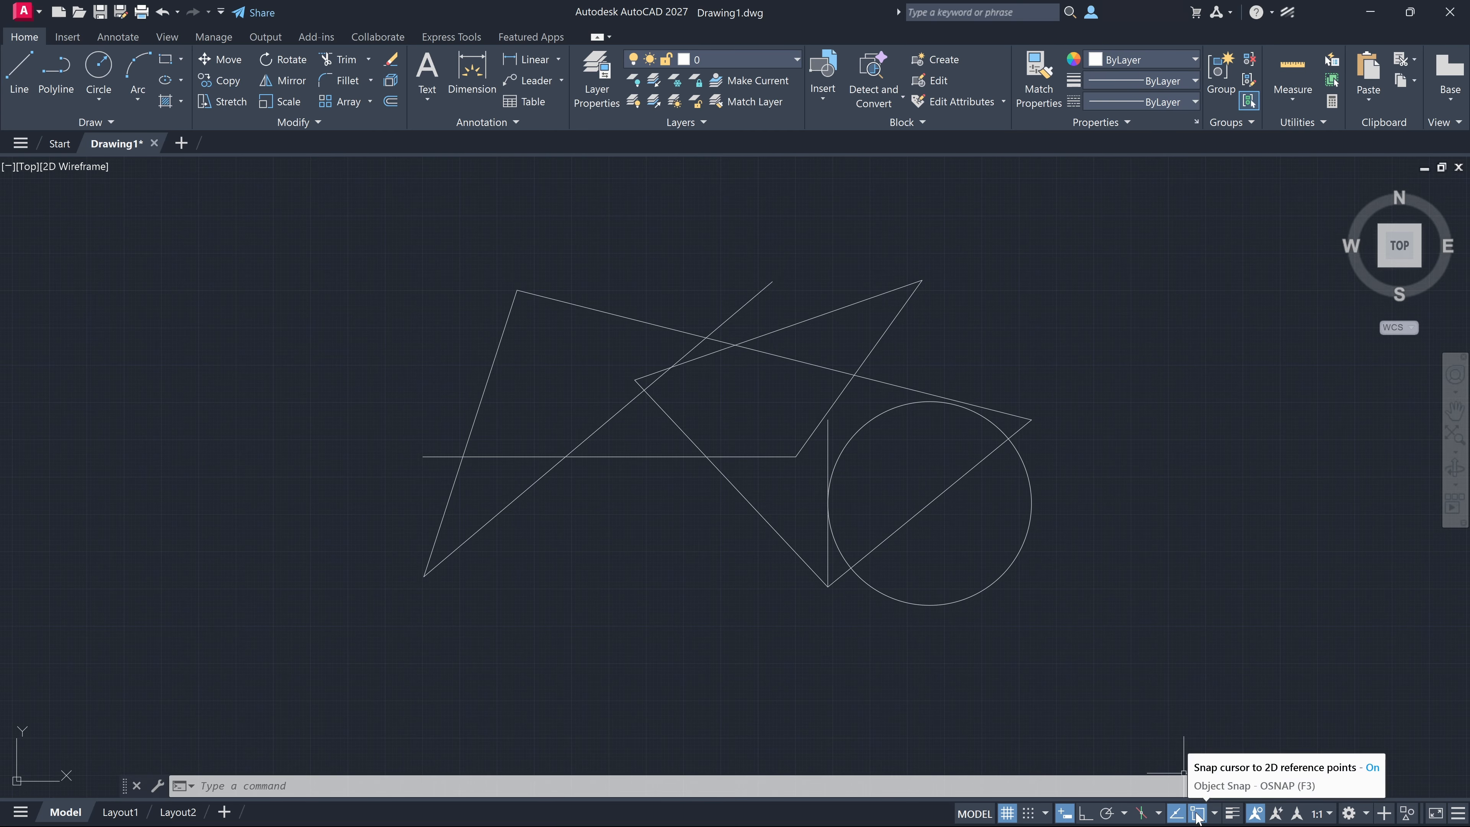
# Review the list of object snap modes, and switch object snap and object snap tracking off and back on
pyautogui.click(1214, 813)
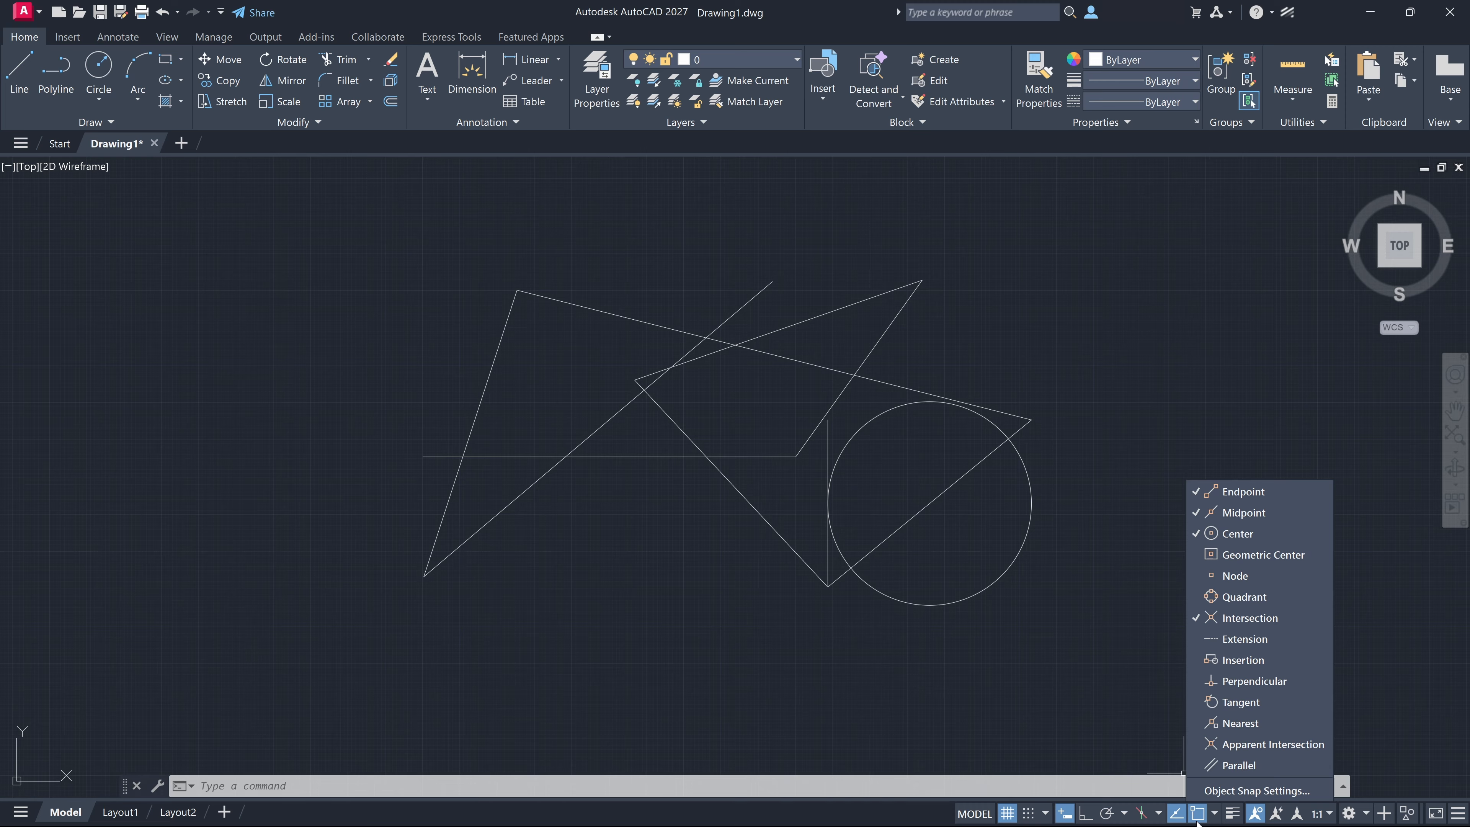
pyautogui.click(1215, 814)
pyautogui.click(1198, 813)
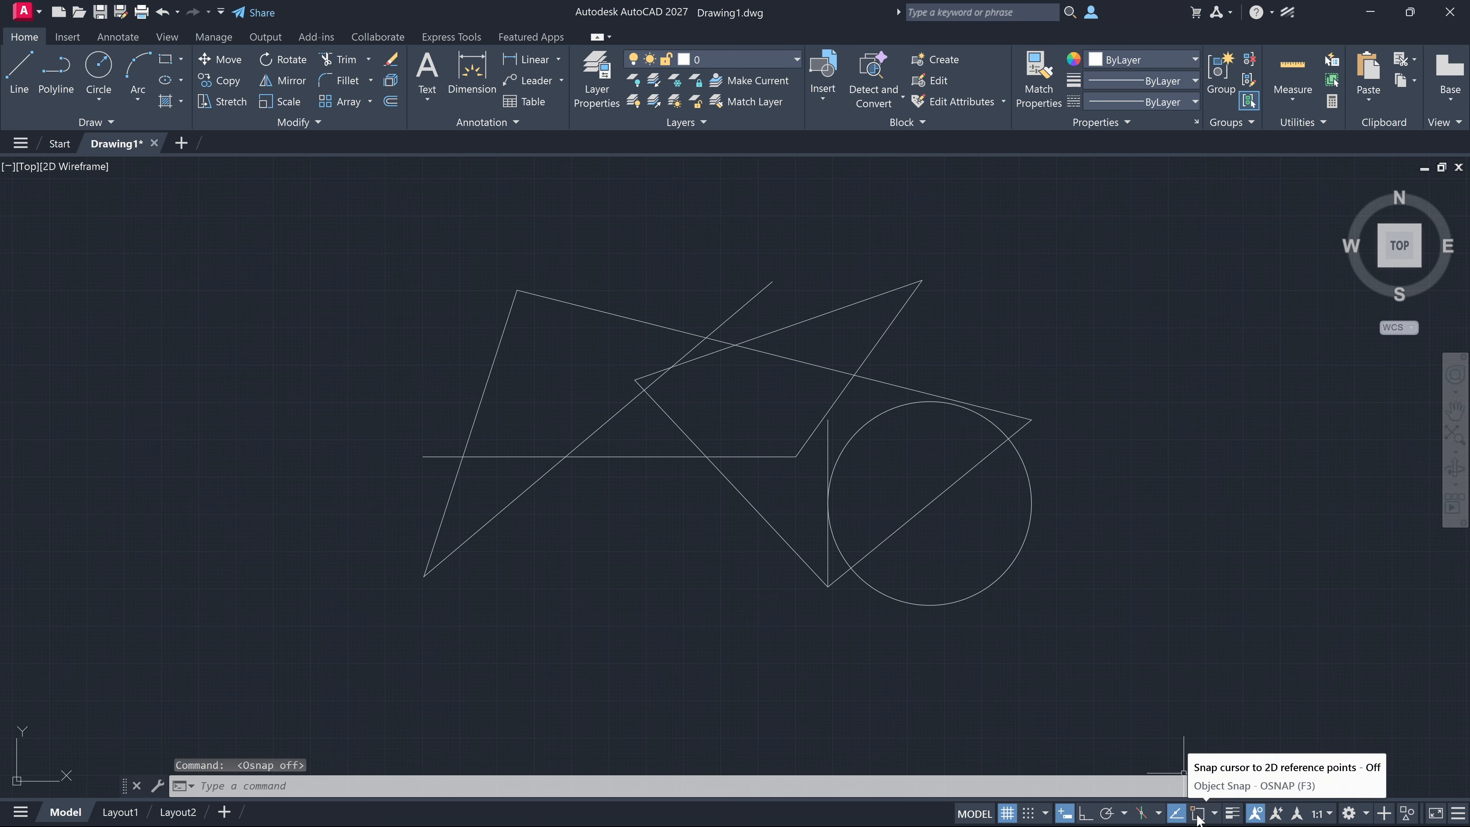
pyautogui.click(1197, 815)
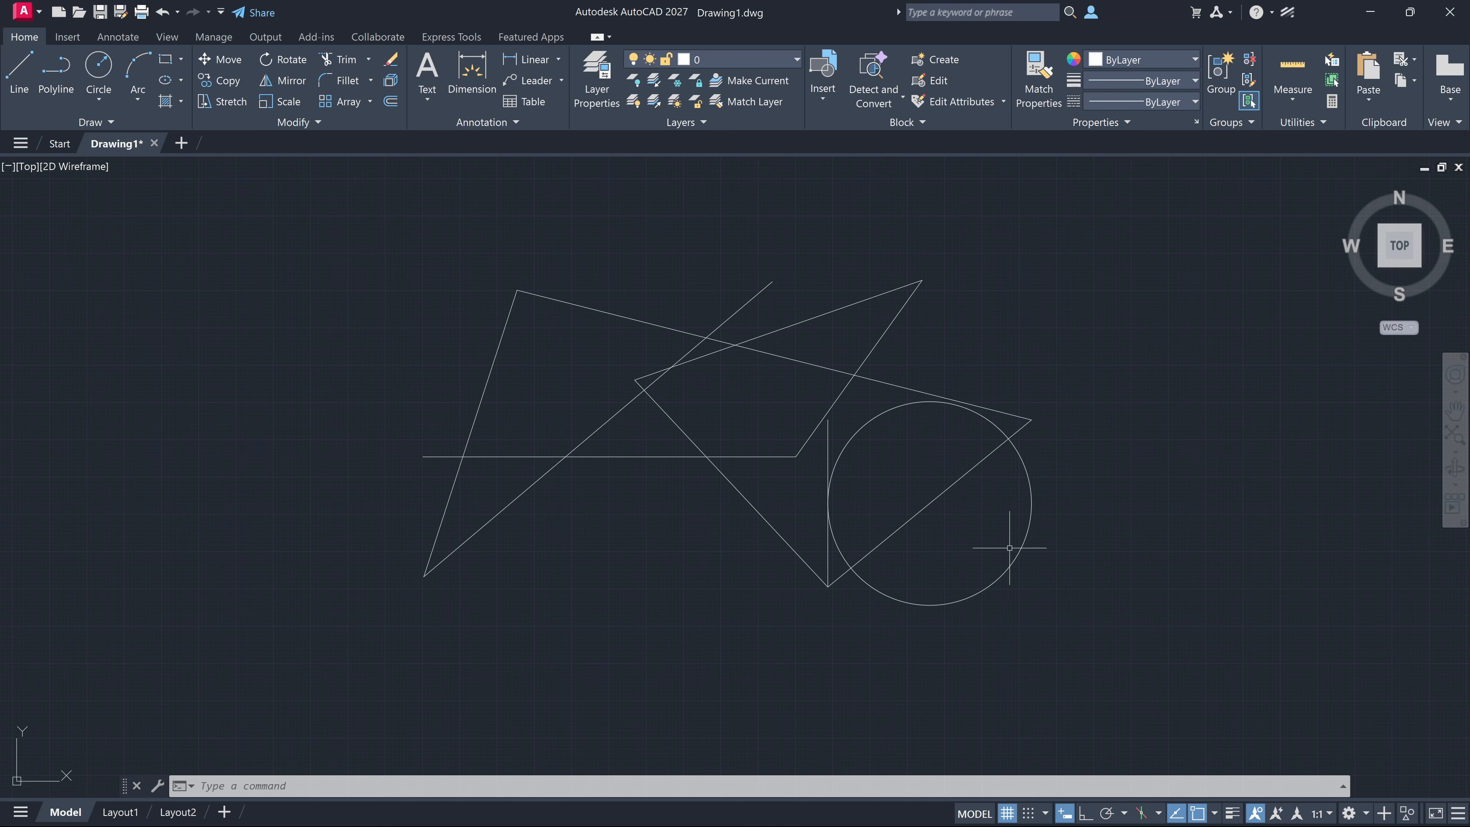
pyautogui.click(1176, 814)
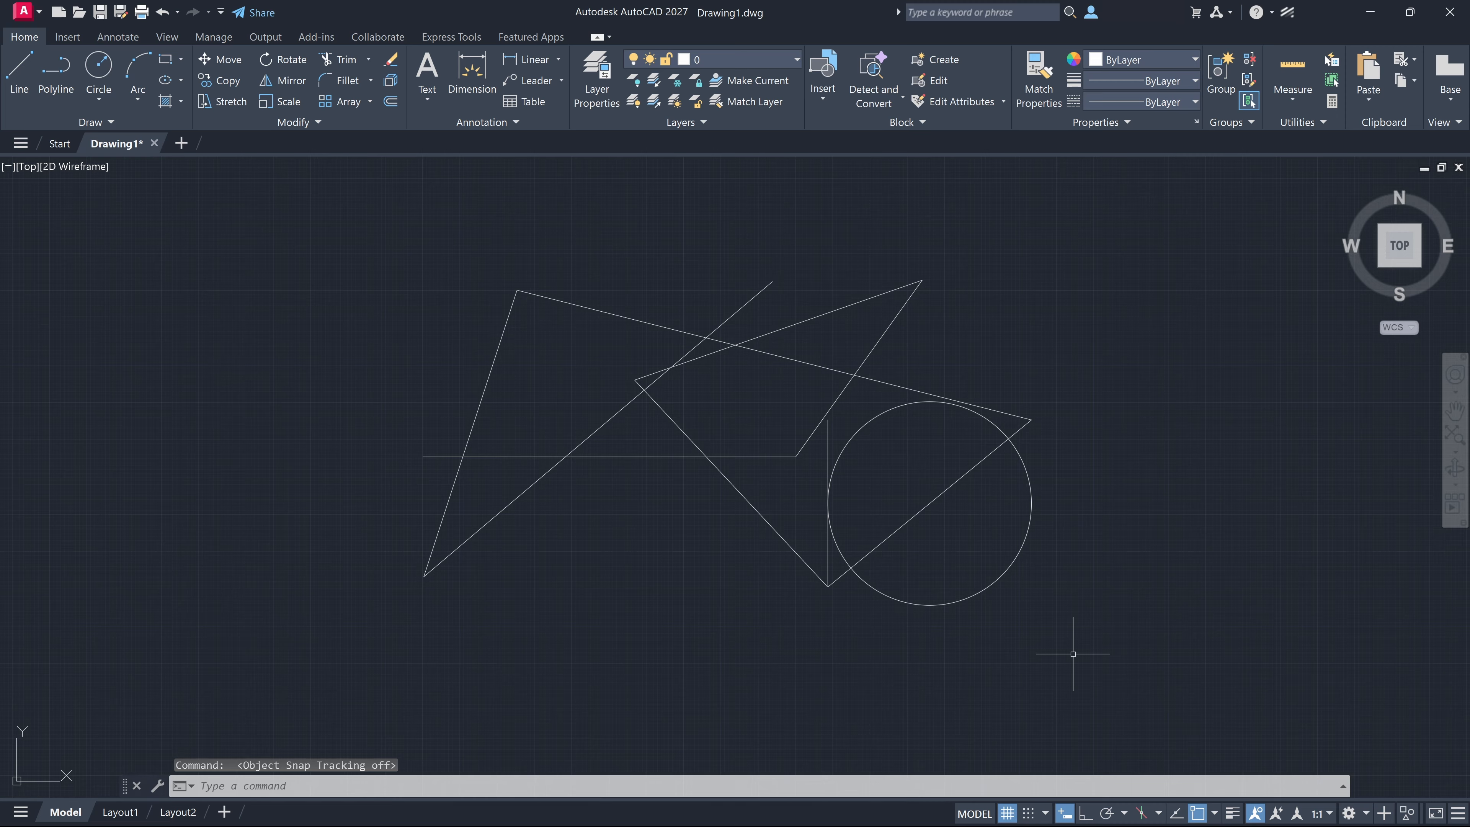
pyautogui.press('F11')
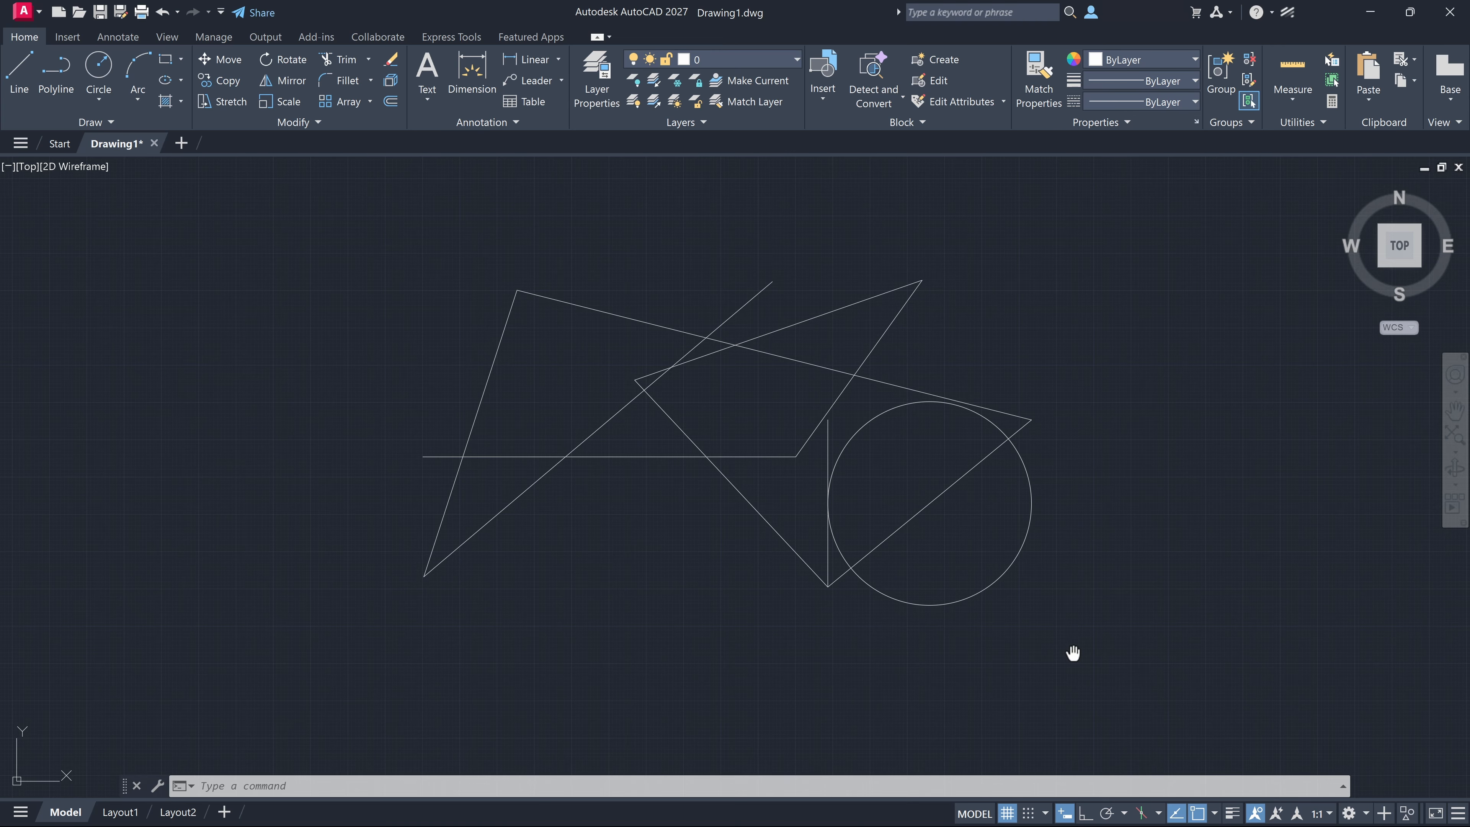
pyautogui.moveTo(1073, 654); pyautogui.dragTo(827, 671, button='middle')
pyautogui.write('l')
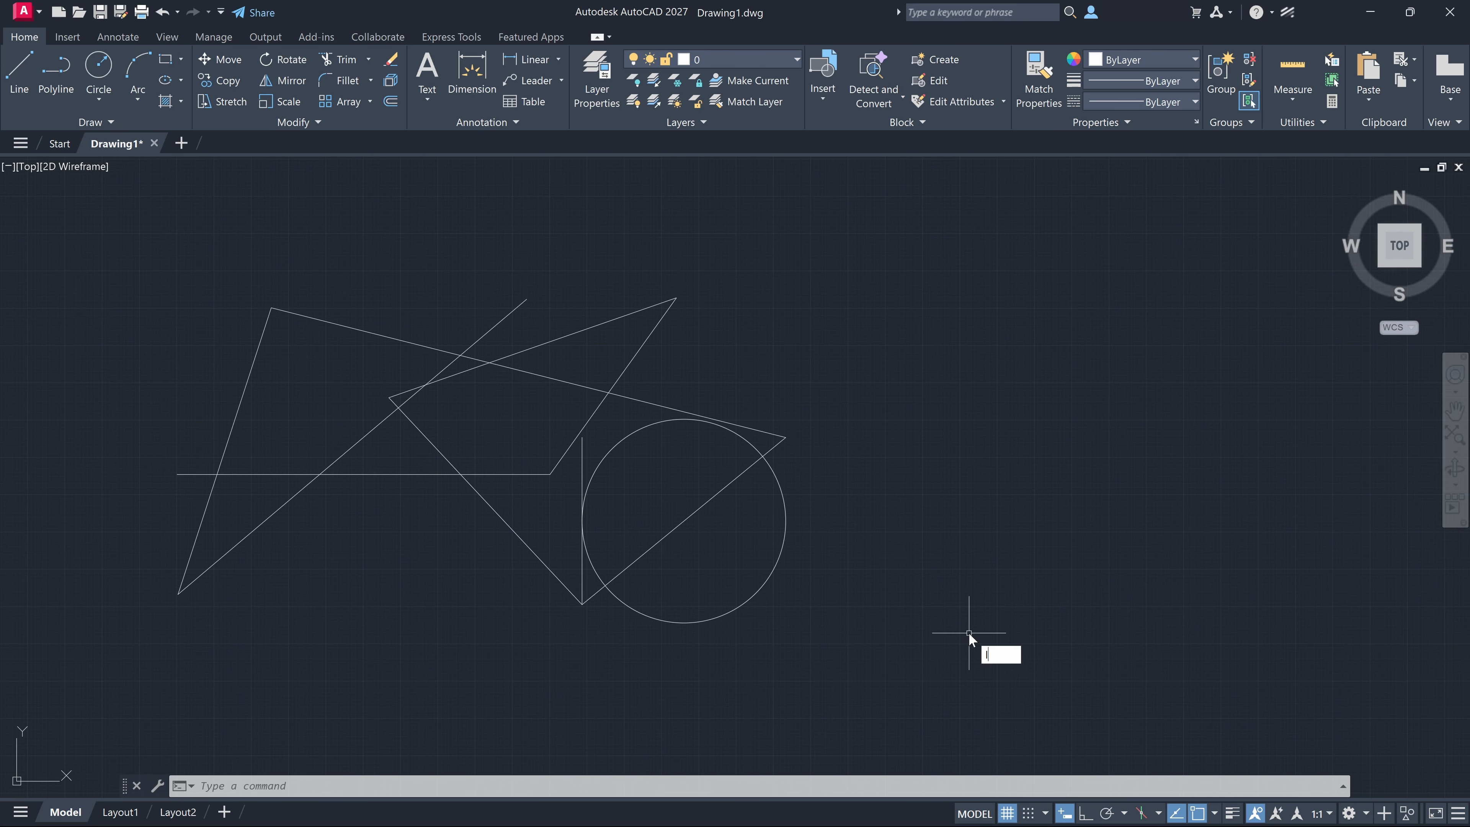
pyautogui.press('Return')
pyautogui.moveTo(785, 437)
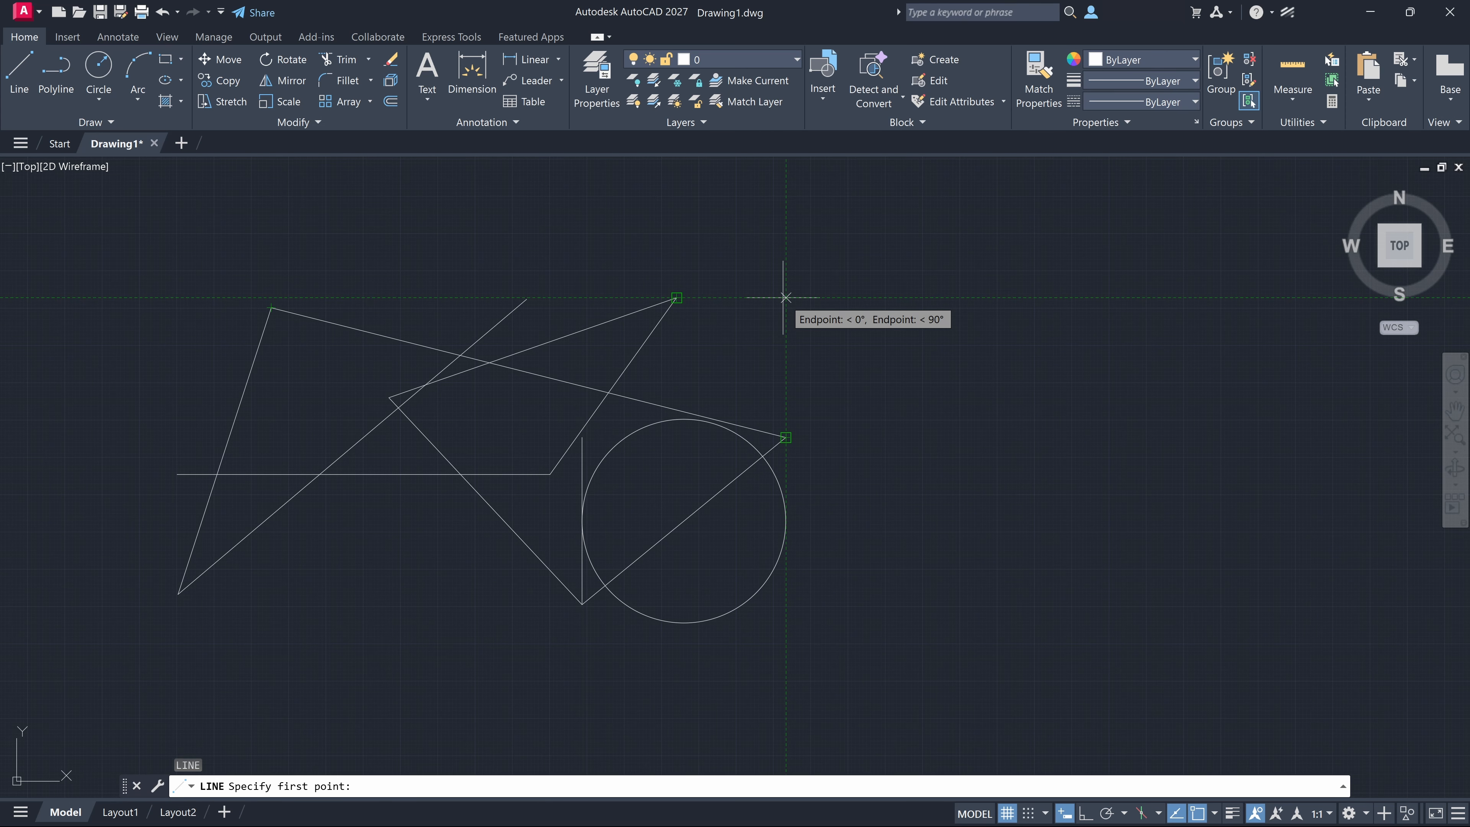
pyautogui.press('Escape')
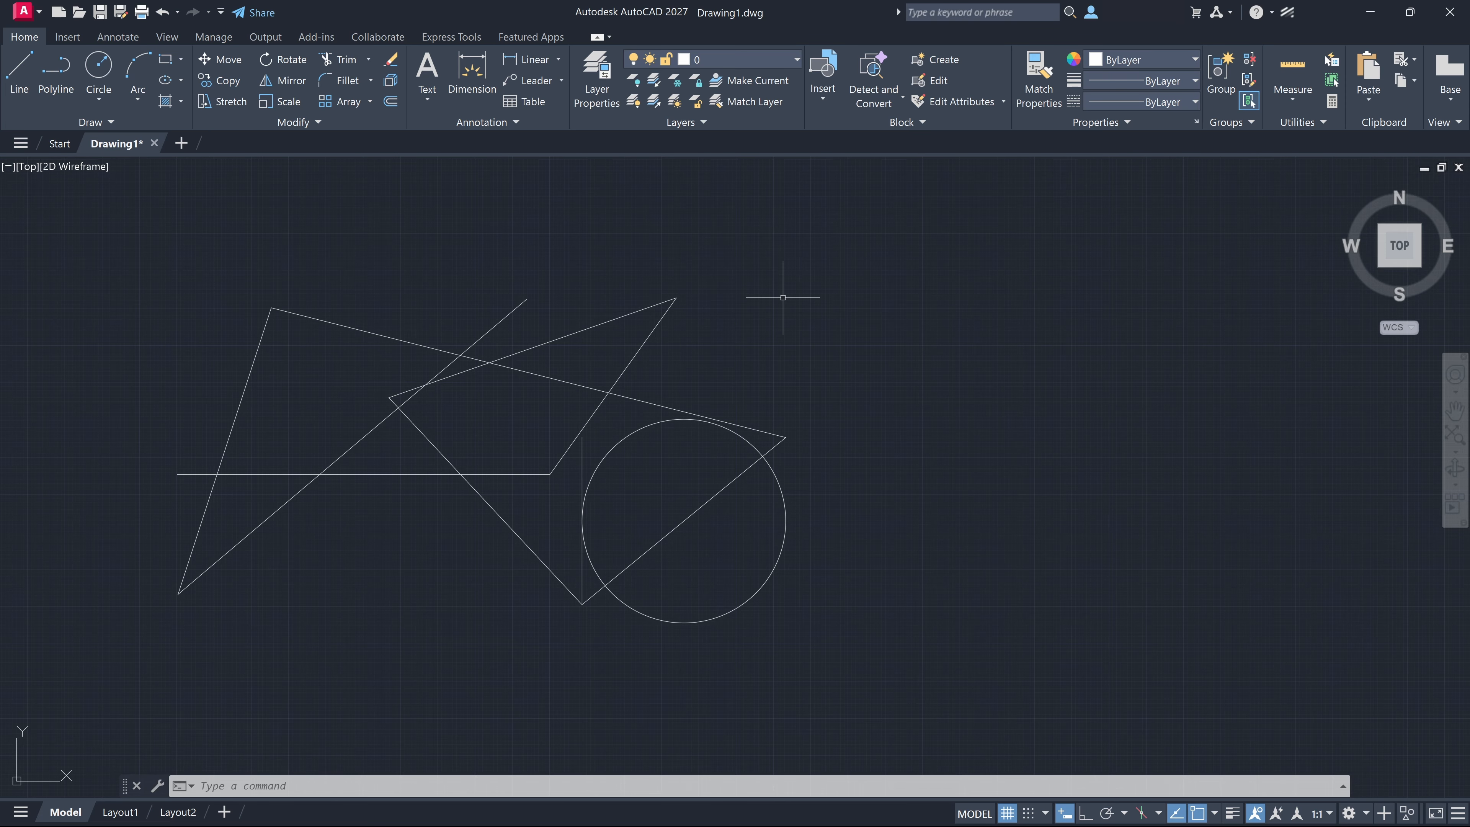
# Try to start a line where the tracking paths of the upper peak's endpoint and the far-right endpoint cross
pyautogui.write('l')
pyautogui.press('Return')
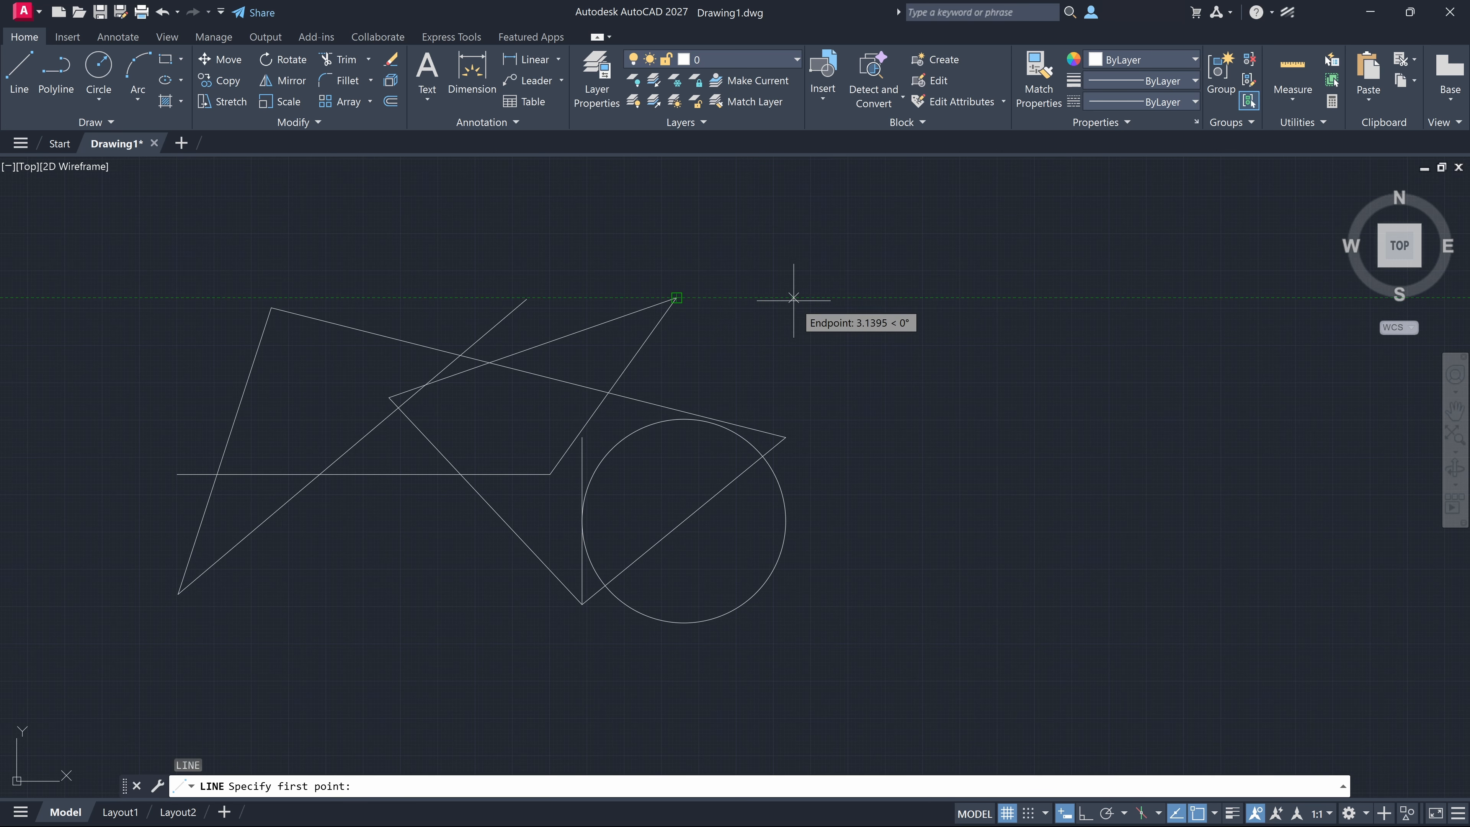
pyautogui.moveTo(785, 437)
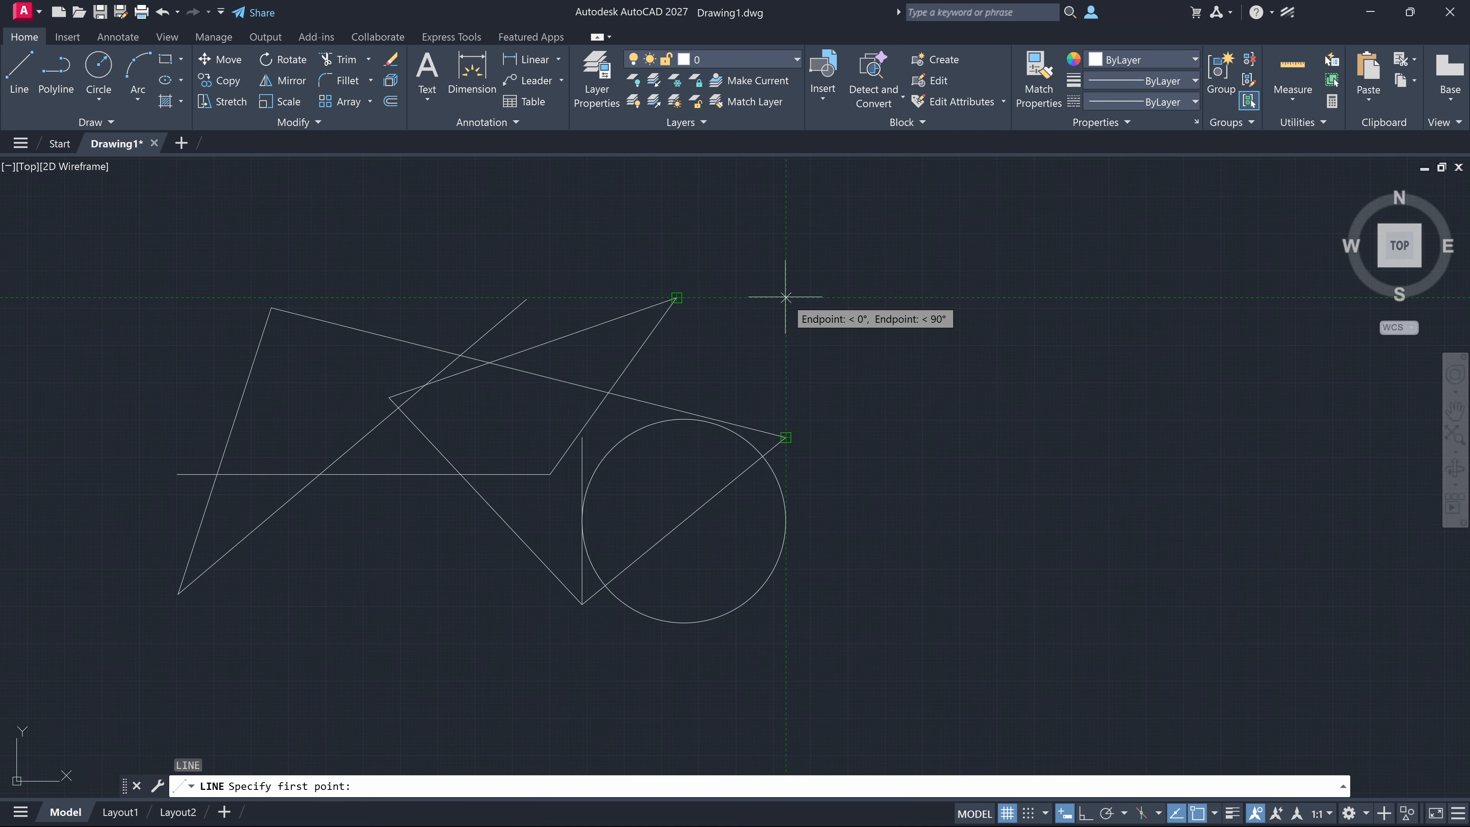
pyautogui.click(785, 297)
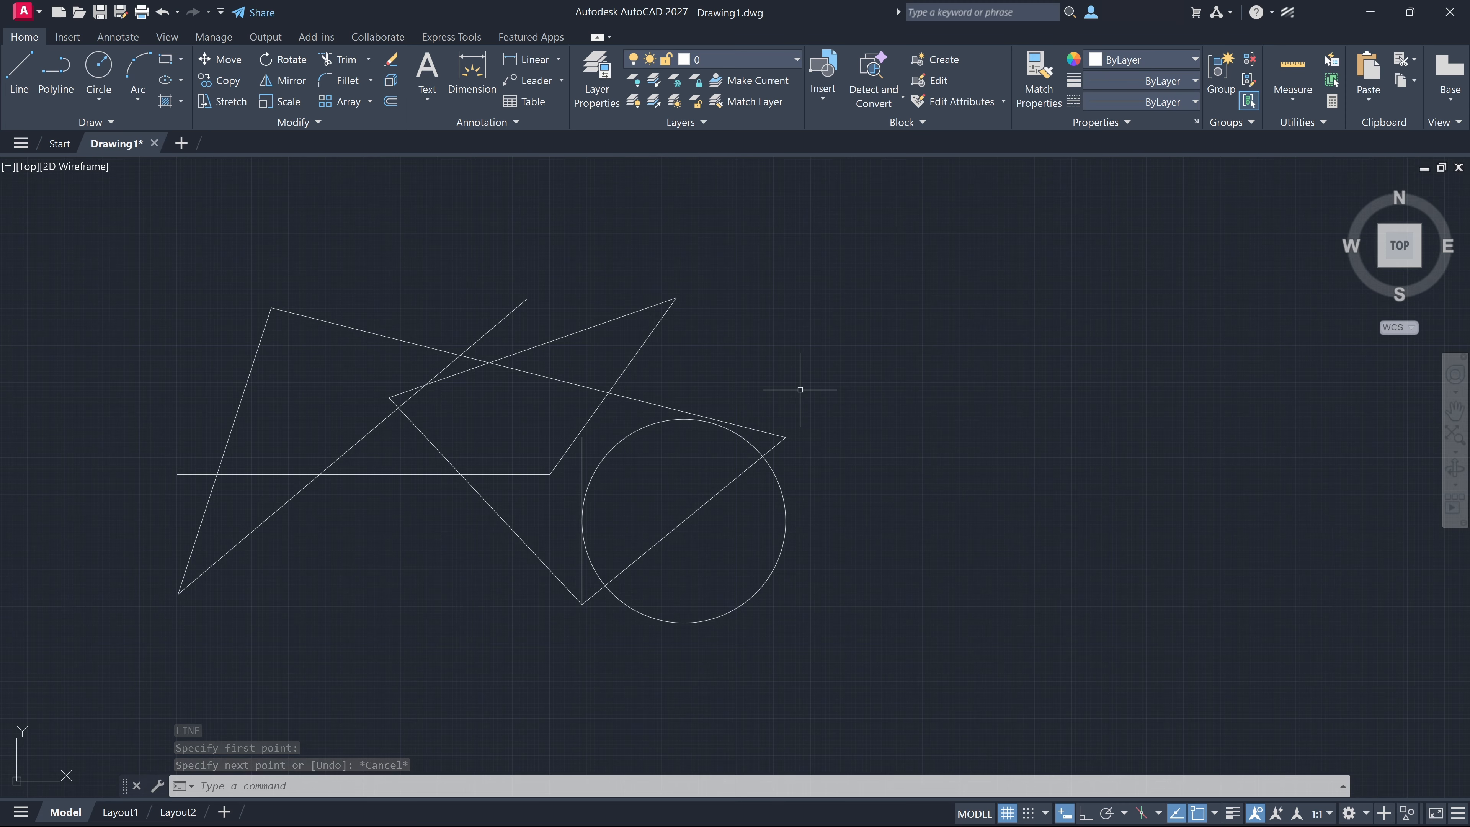
# Draw a nearly horizontal line in the empty area to the right of the circle
pyautogui.press('Return')
pyautogui.click(867, 569)
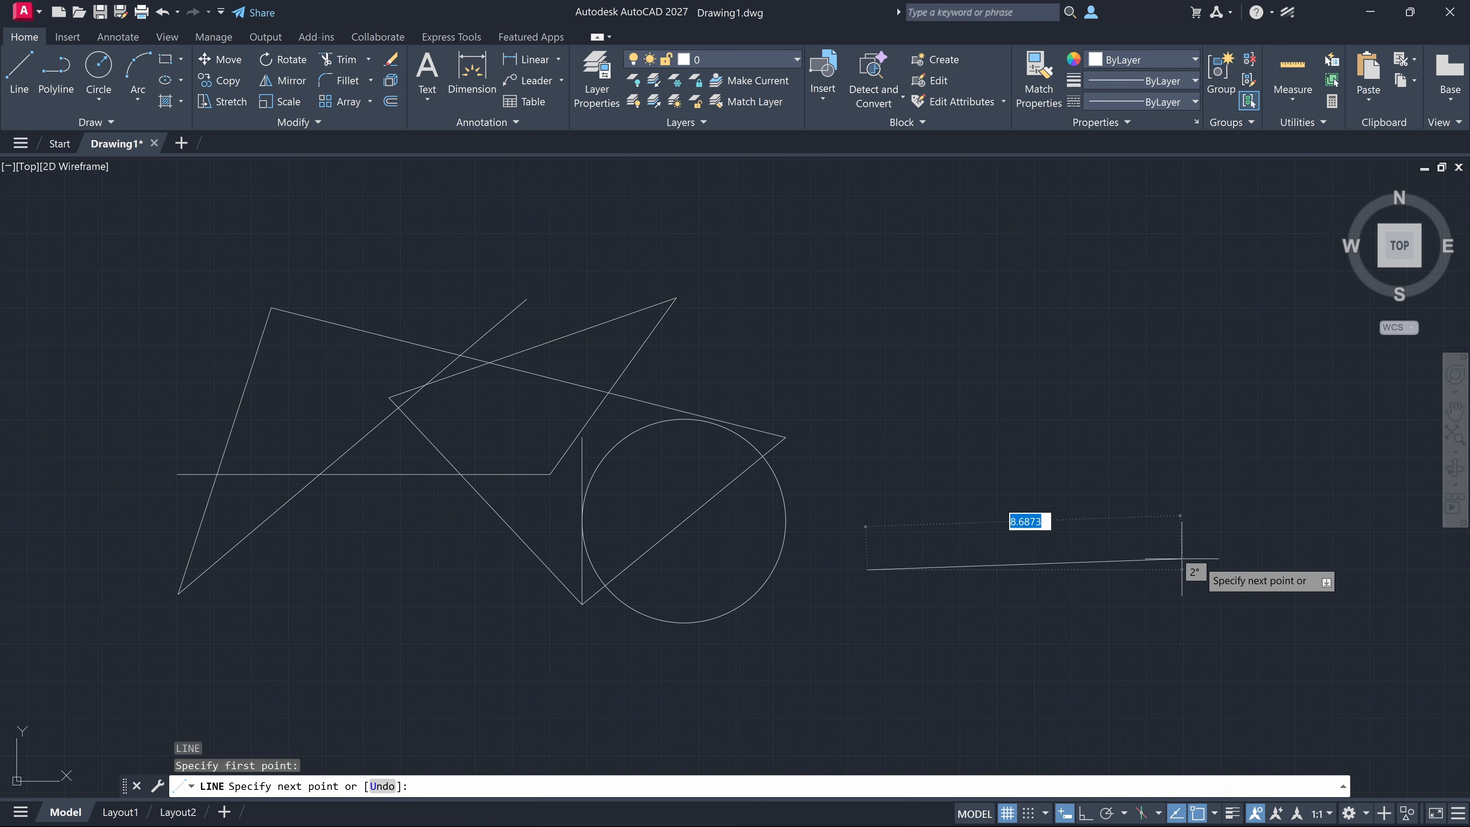
pyautogui.click(1247, 571)
pyautogui.press('Return')
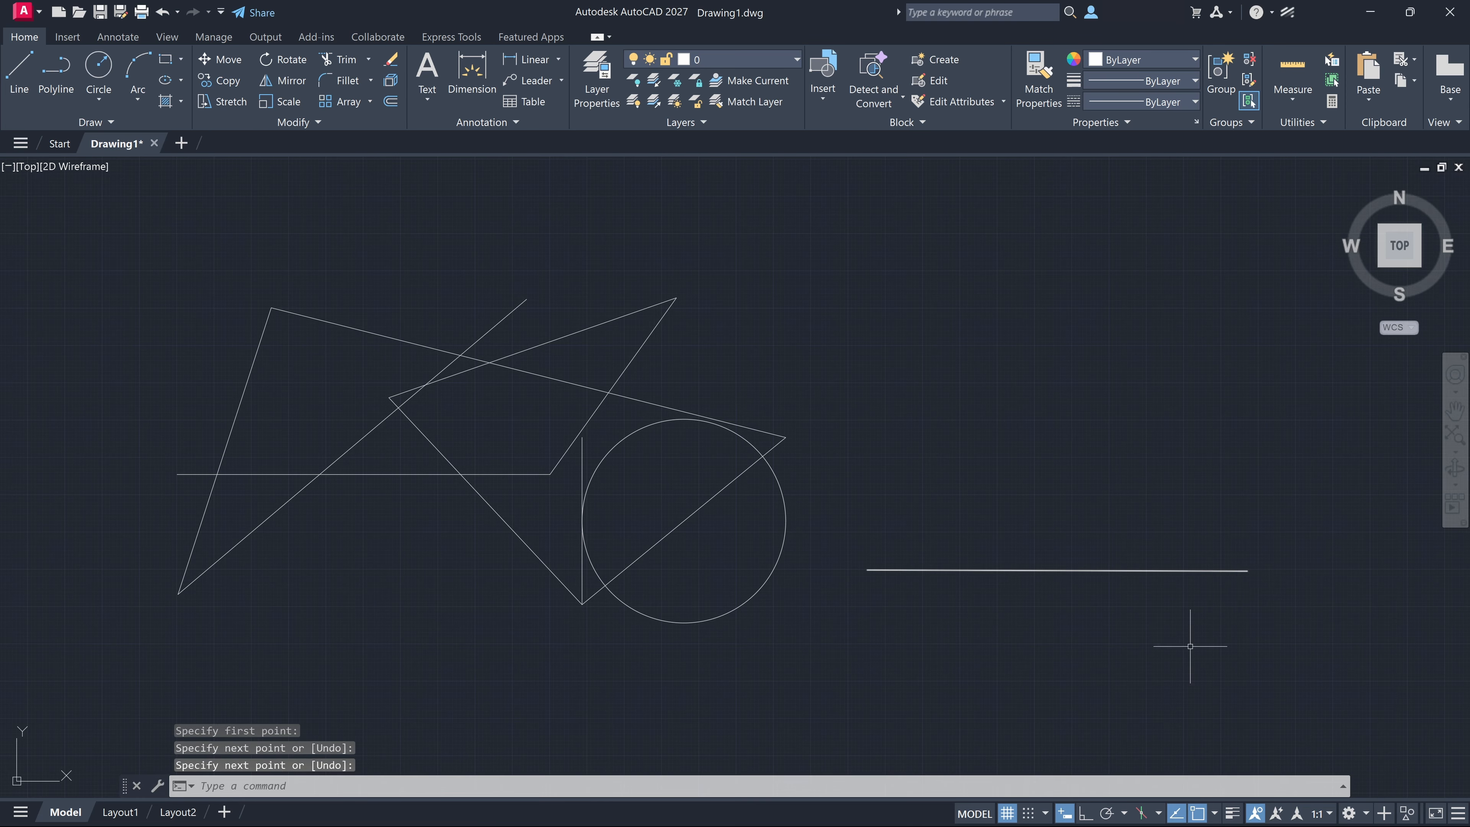
# Try to start a line 5 units directly above the right endpoint of the separate horizontal line, using object snap tracking
pyautogui.moveTo(1181, 639); pyautogui.dragTo(958, 651, button='middle')
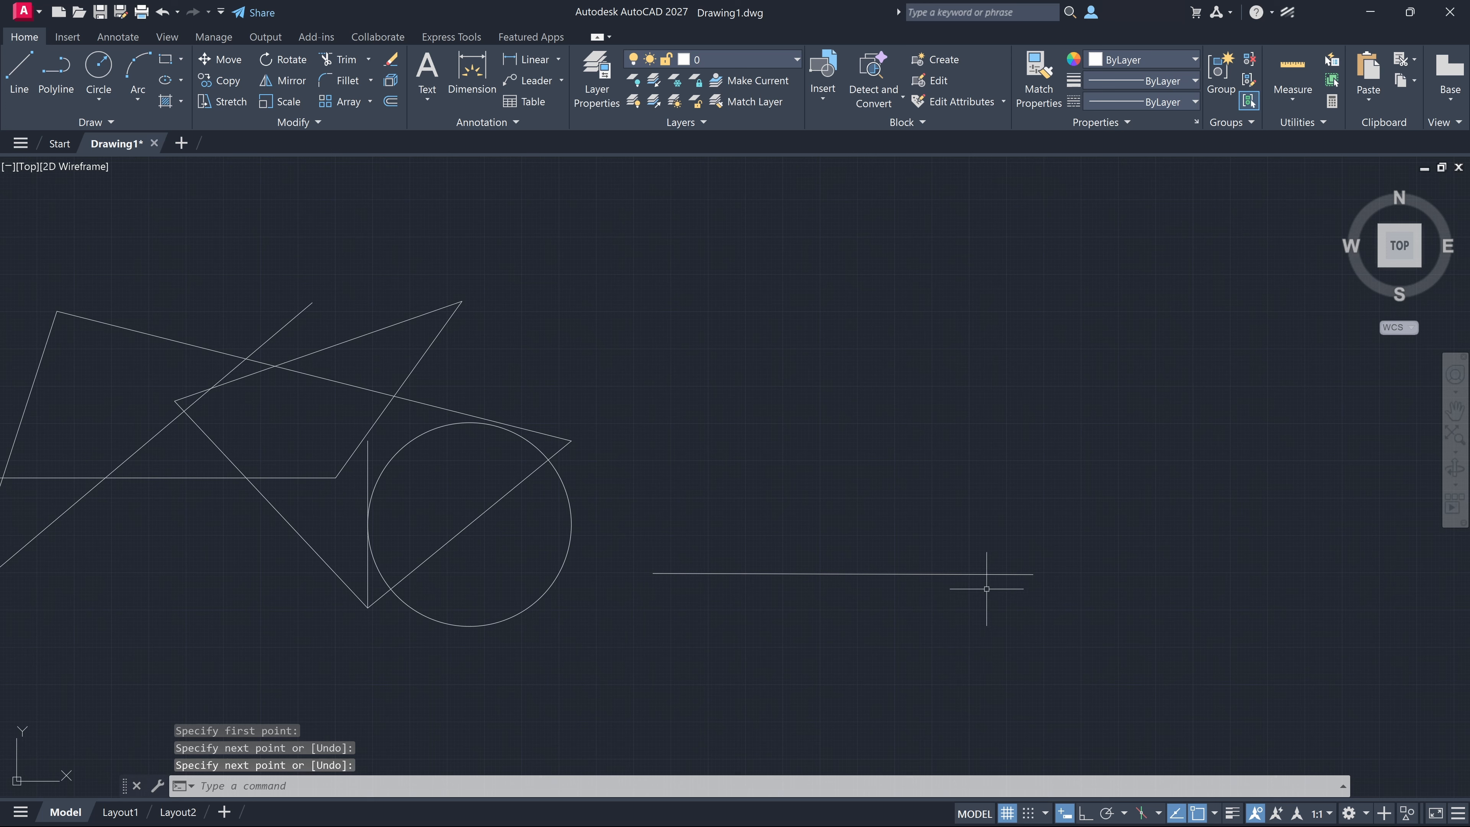
pyautogui.write('L')
pyautogui.press('Return')
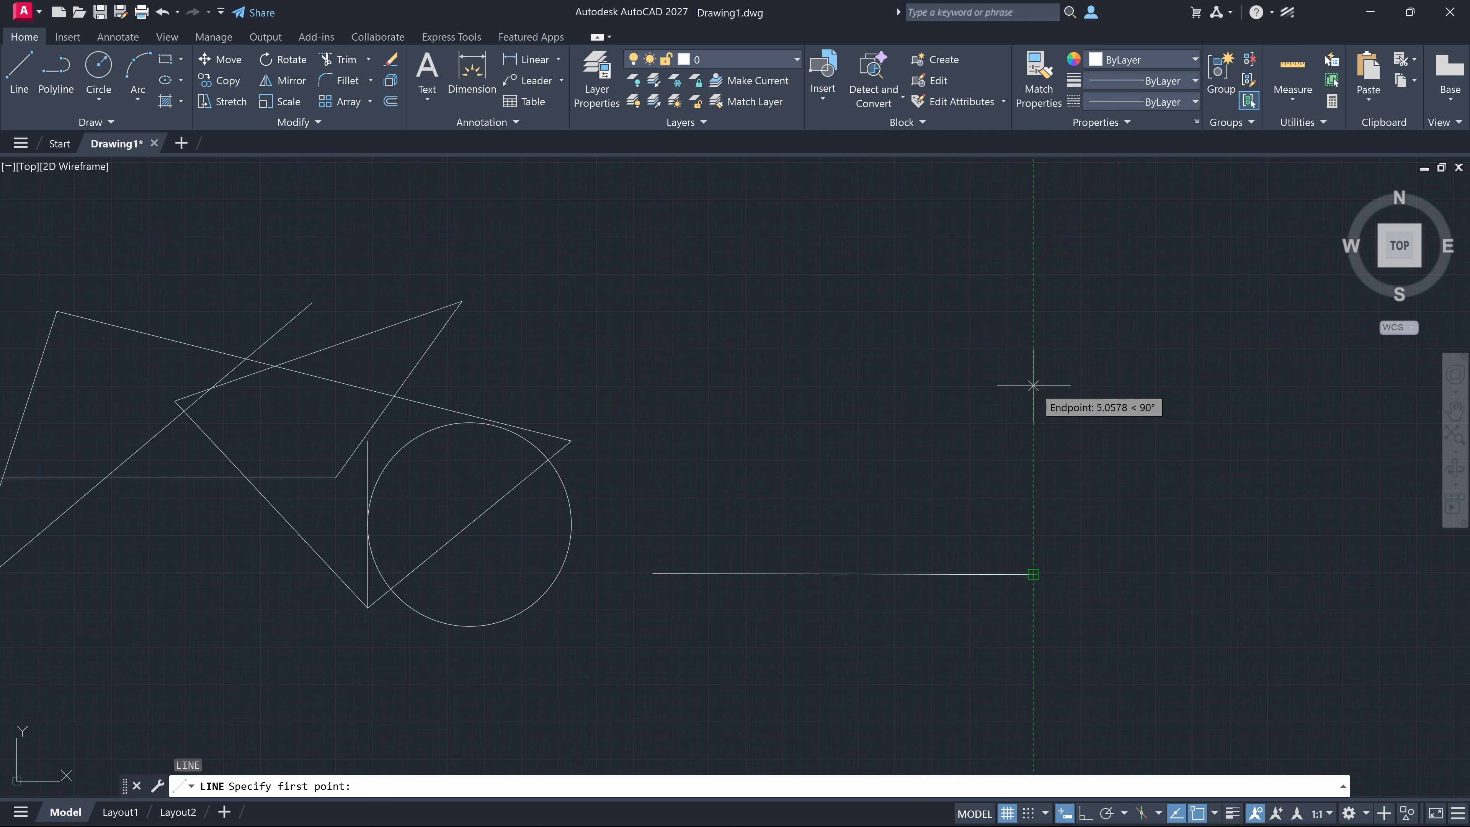
pyautogui.write('5')
pyautogui.press('Return')
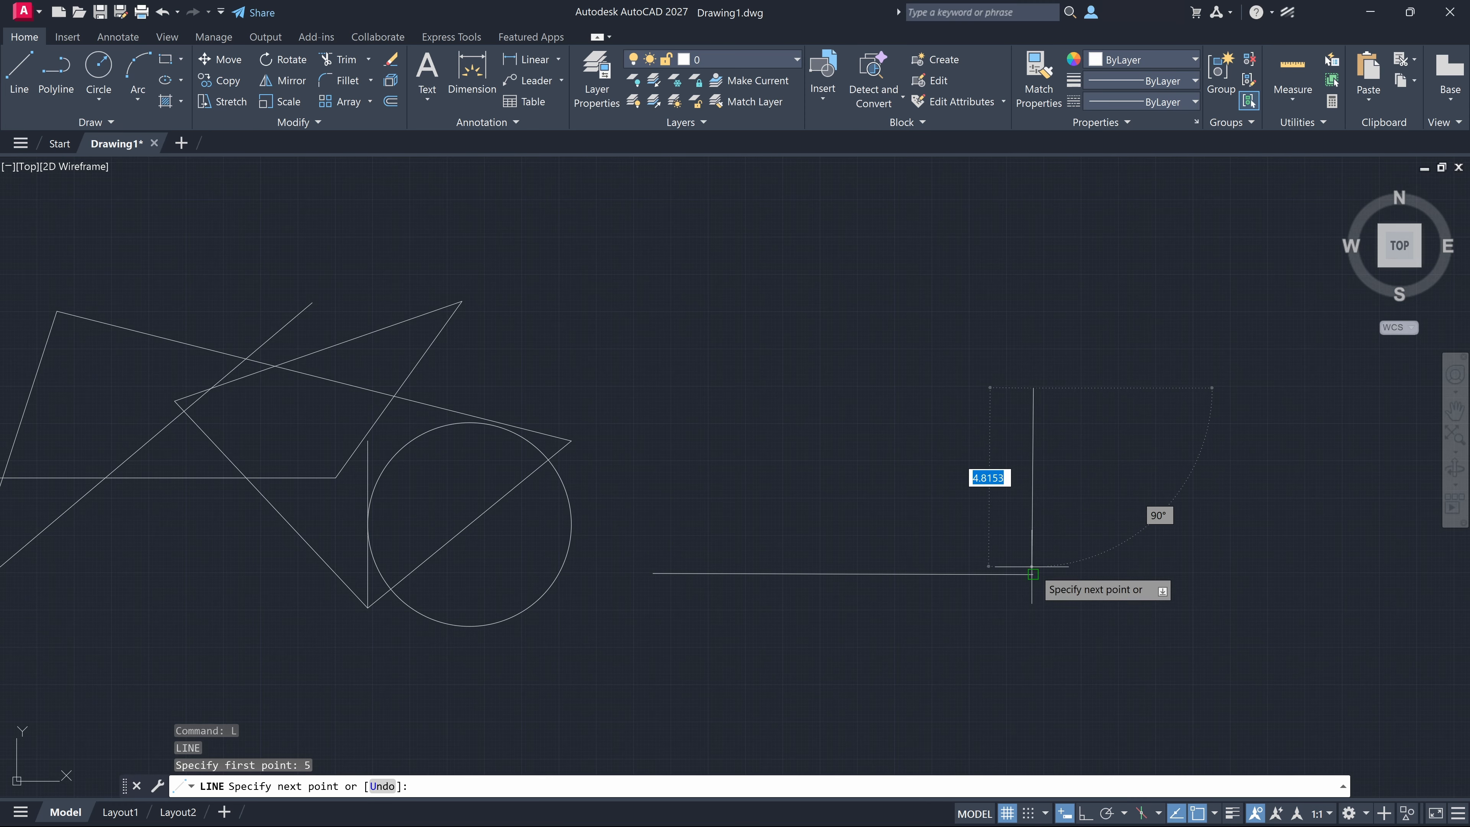
pyautogui.write('5')
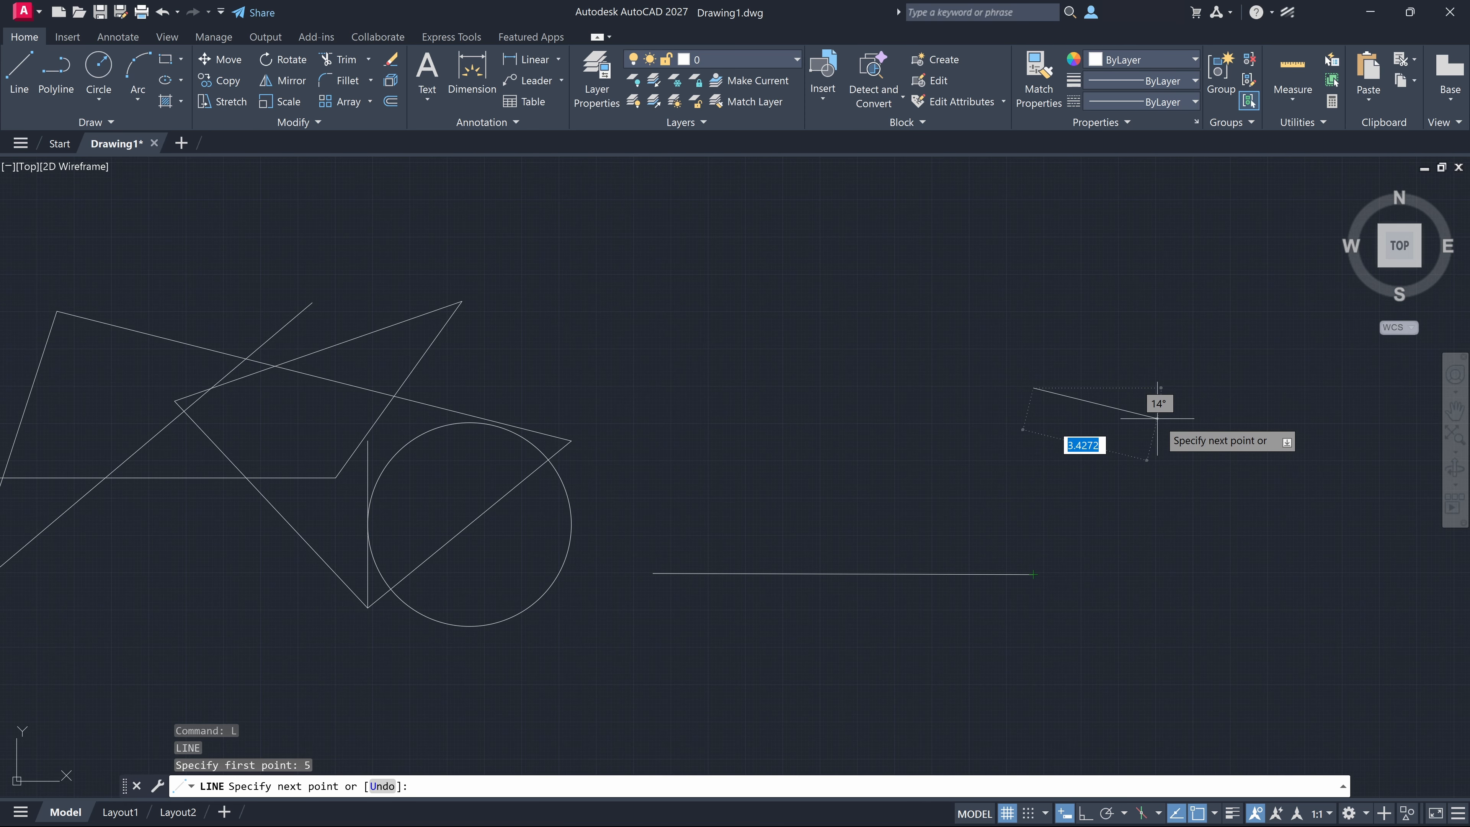
pyautogui.press('Escape')
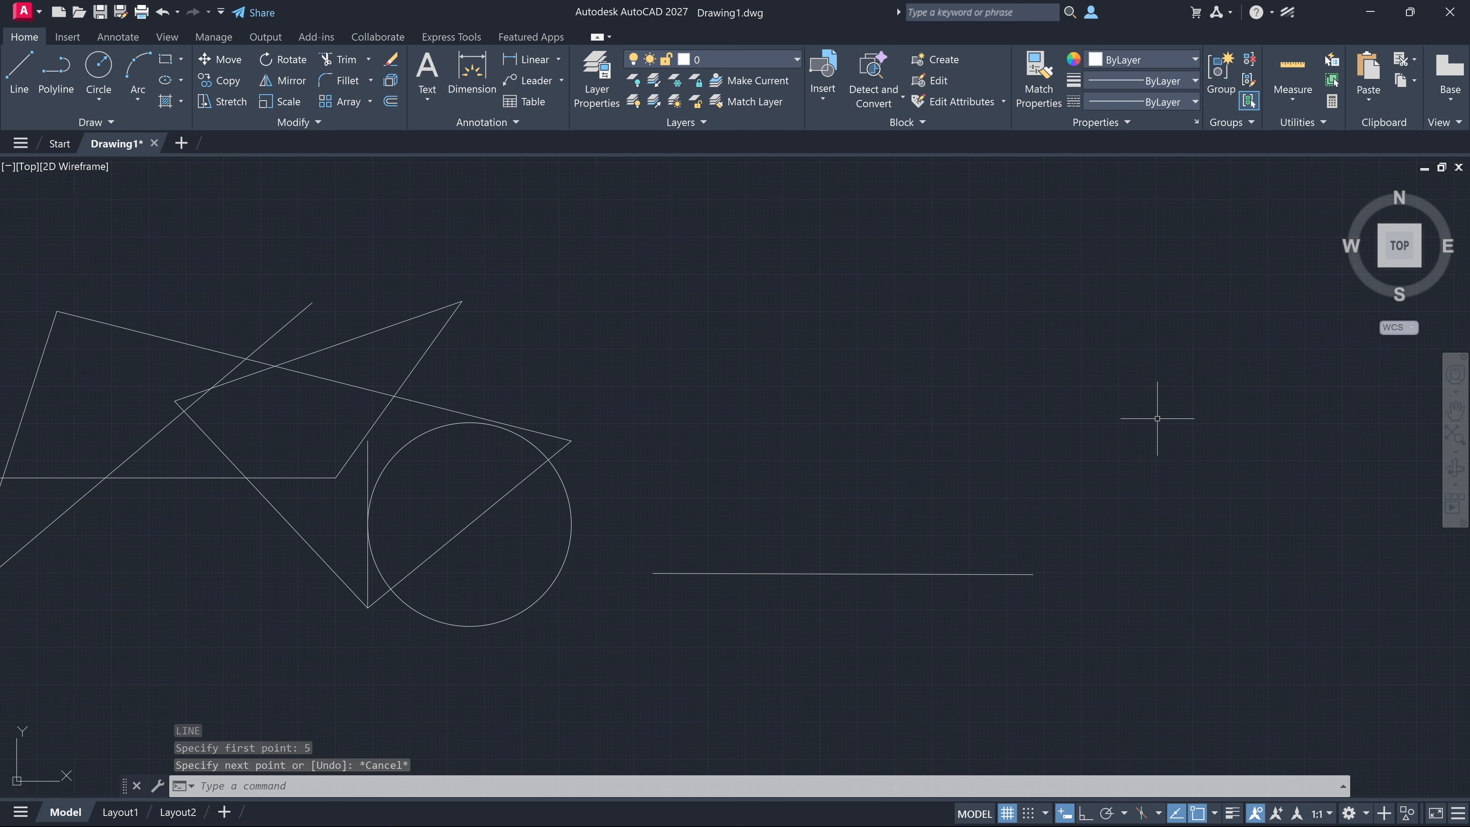
# Draw a circle of radius 3 centred 4 units directly above the midpoint of the separate horizontal line, using object snap tracking
pyautogui.write('c')
pyautogui.press('Return')
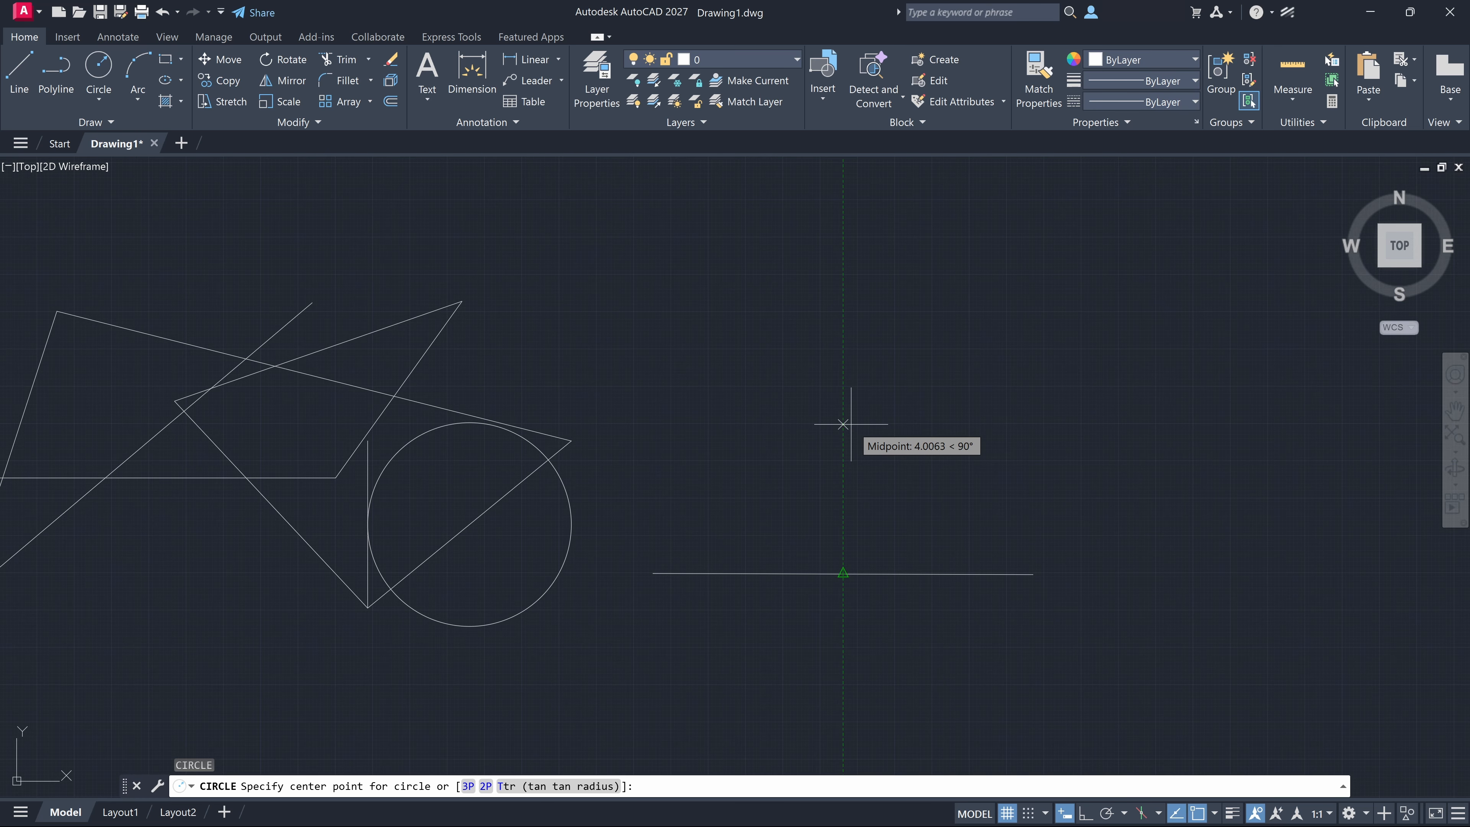
pyautogui.write('4')
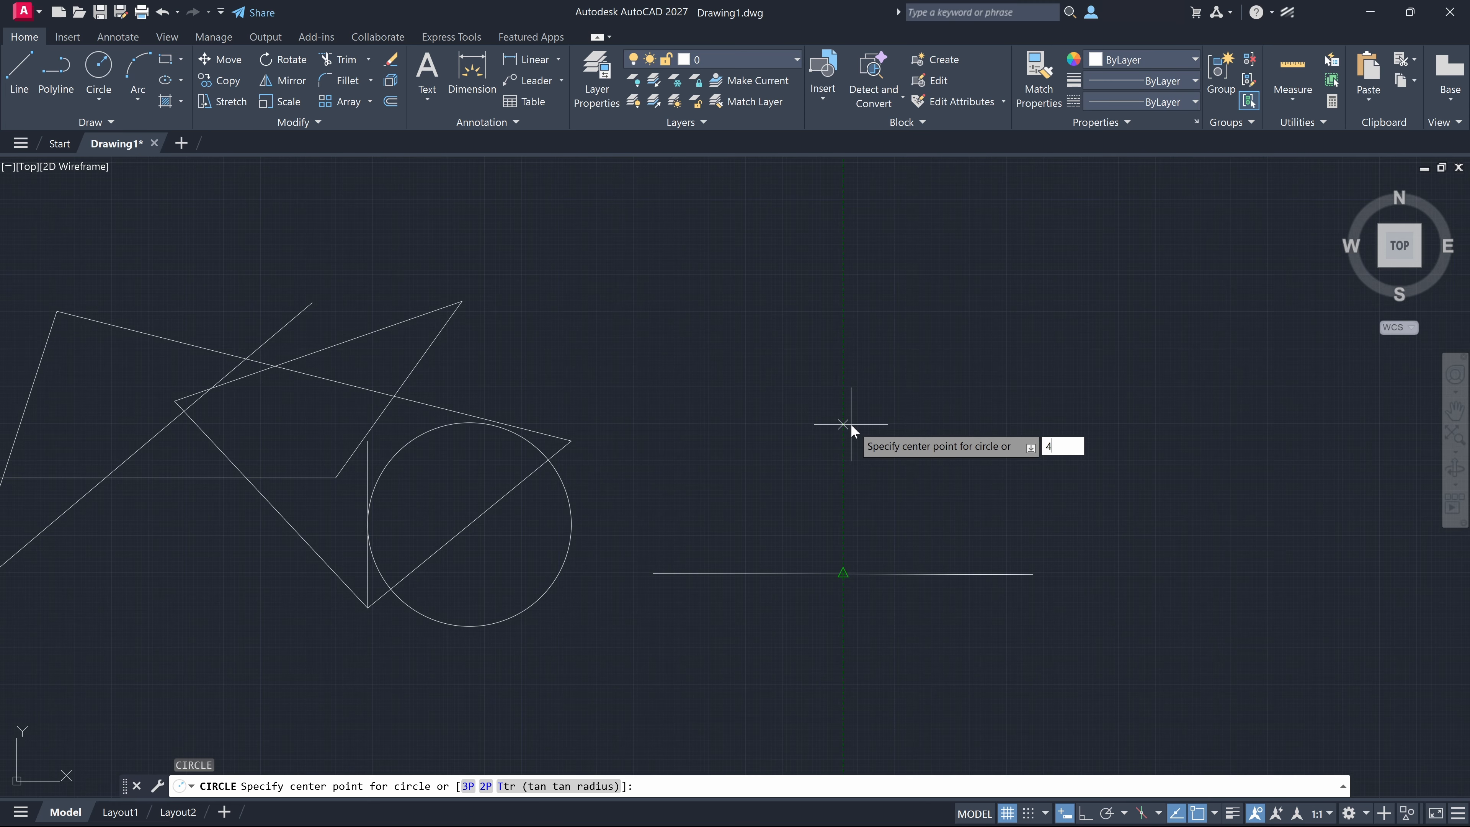
pyautogui.press('Return')
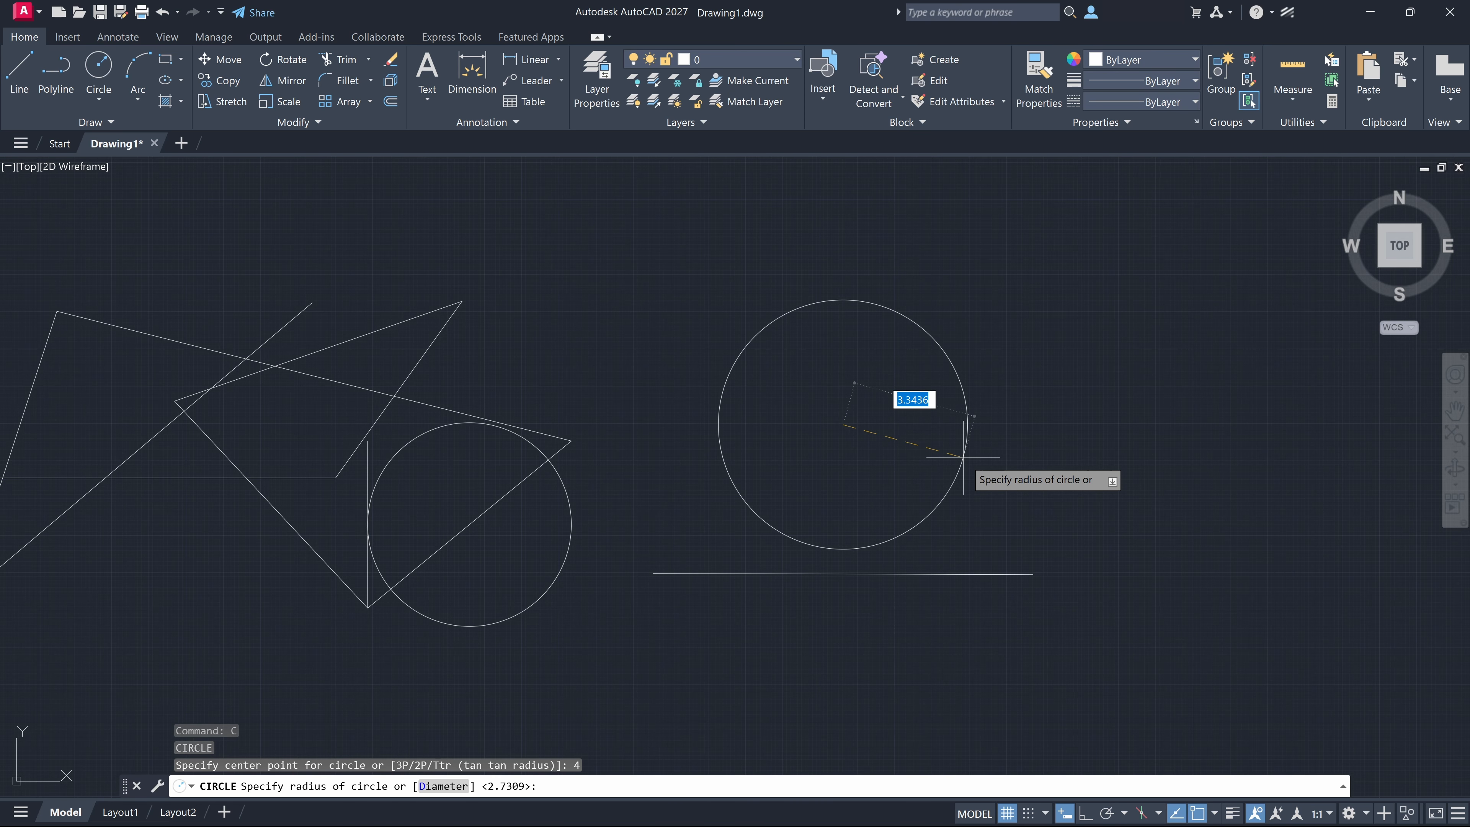
pyautogui.write('3')
pyautogui.press('Return')
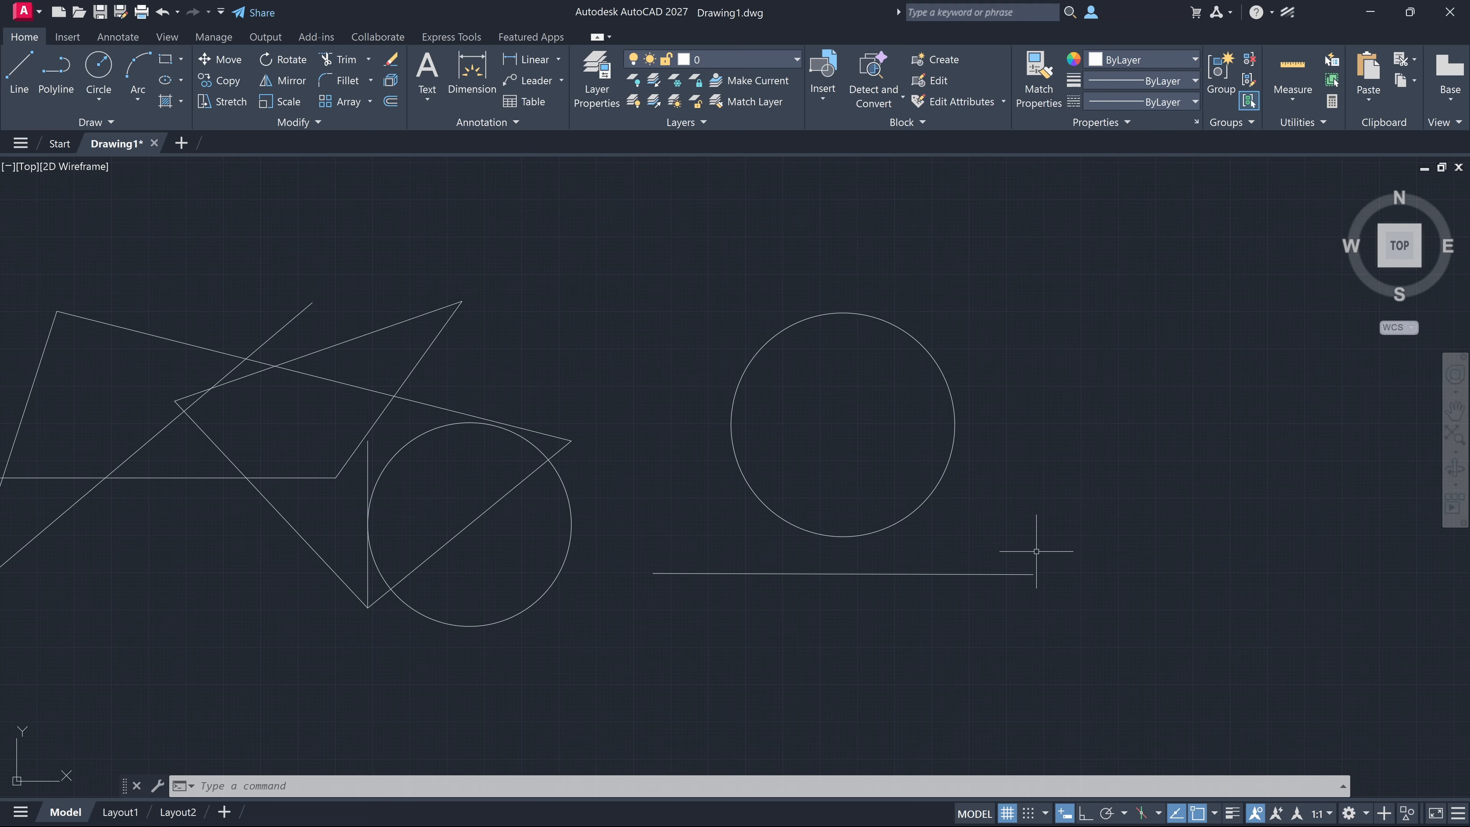
# Turn ortho mode on and draw a 3-unit vertical line upward, starting 5 units directly above the separate horizontal line's right endpoint
pyautogui.click(1086, 812)
pyautogui.write('l')
pyautogui.press('Return')
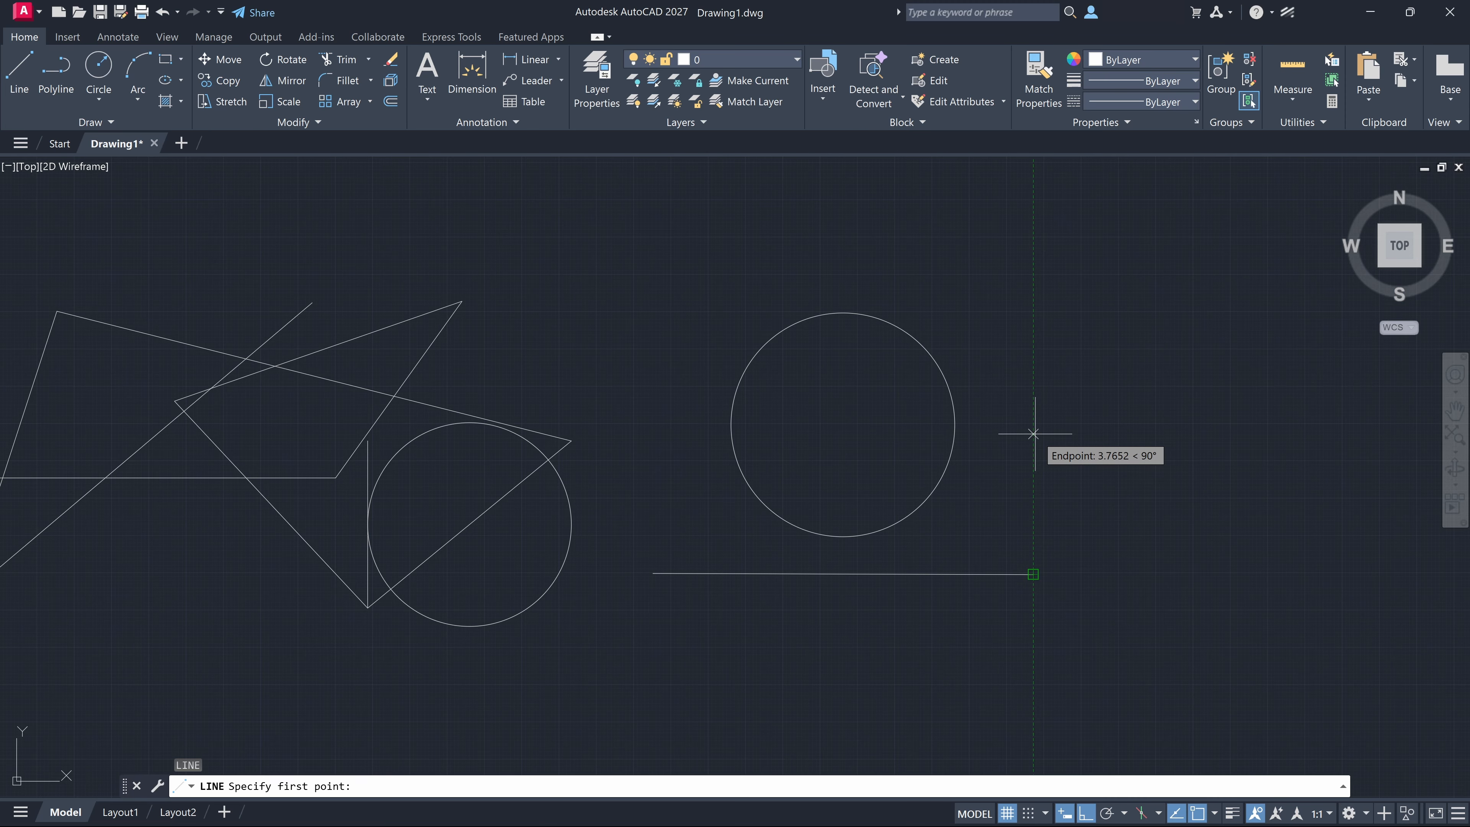
pyautogui.write('5')
pyautogui.press('Return')
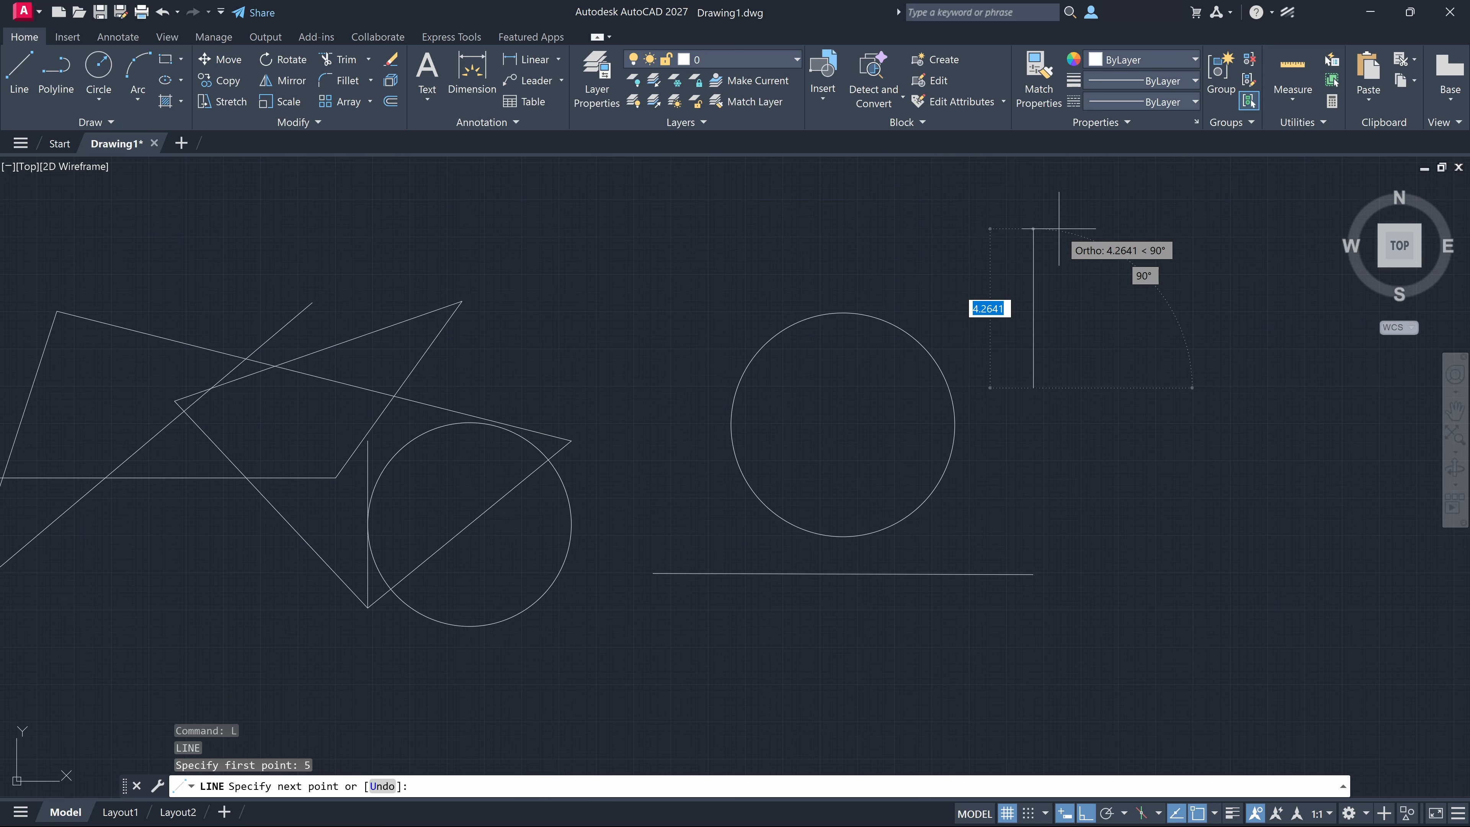
pyautogui.write('3')
pyautogui.press('Return')
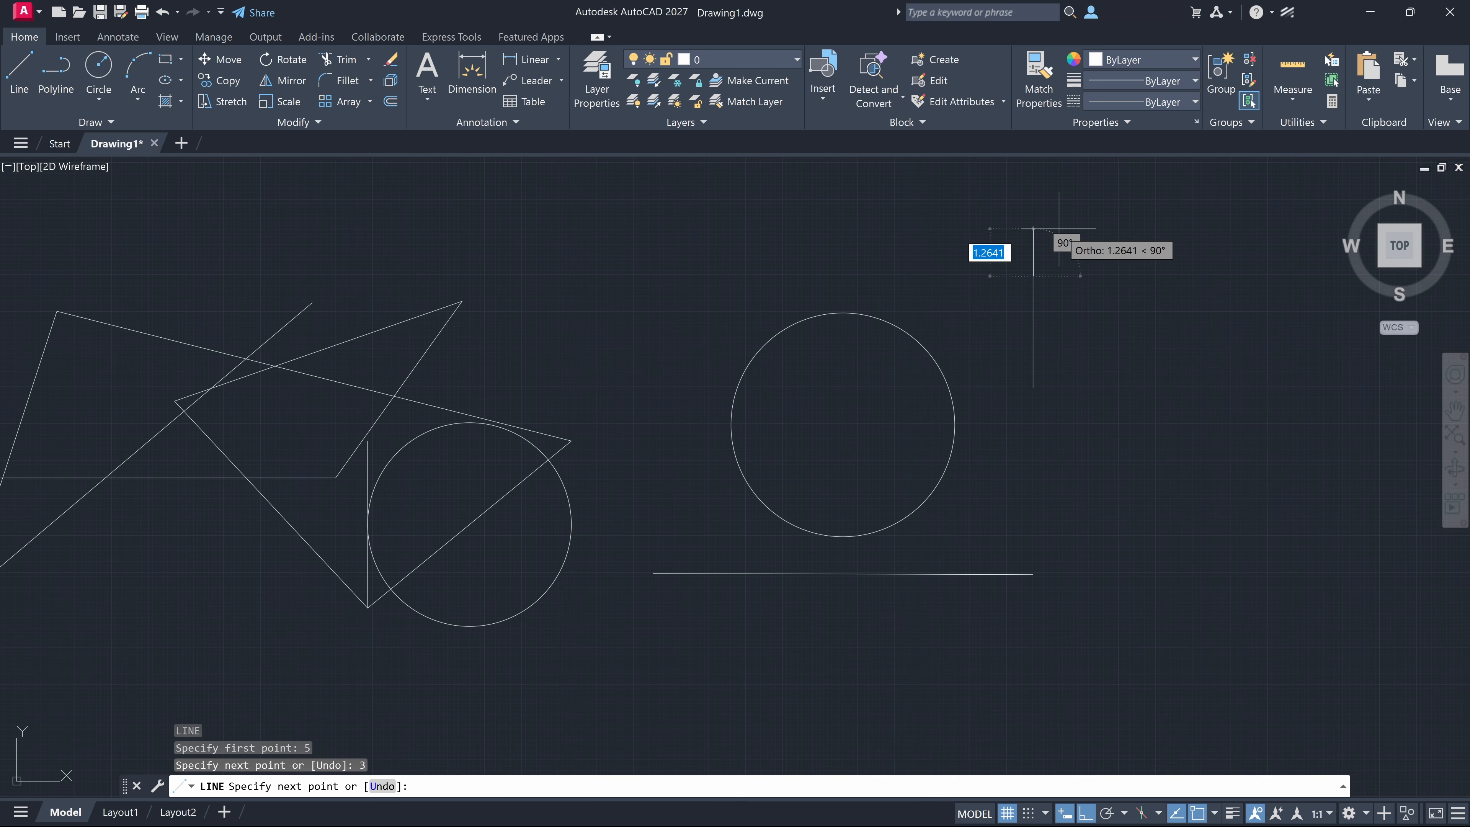
pyautogui.press('Escape')
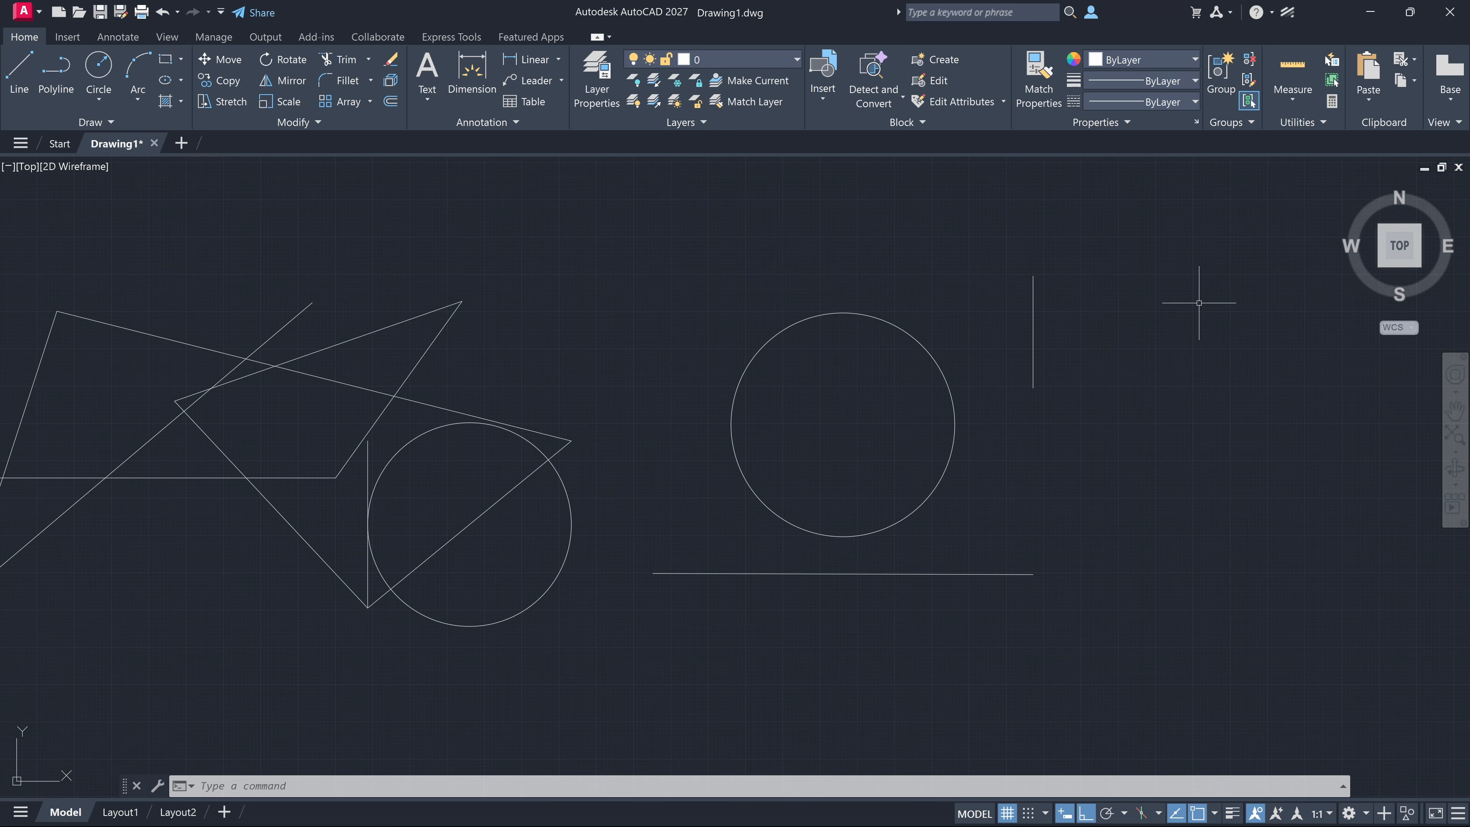
# Switch from ortho mode to polar tracking, and try a 45° line starting 3 units right of the separate vertical line's lower endpoint
pyautogui.click(1087, 813)
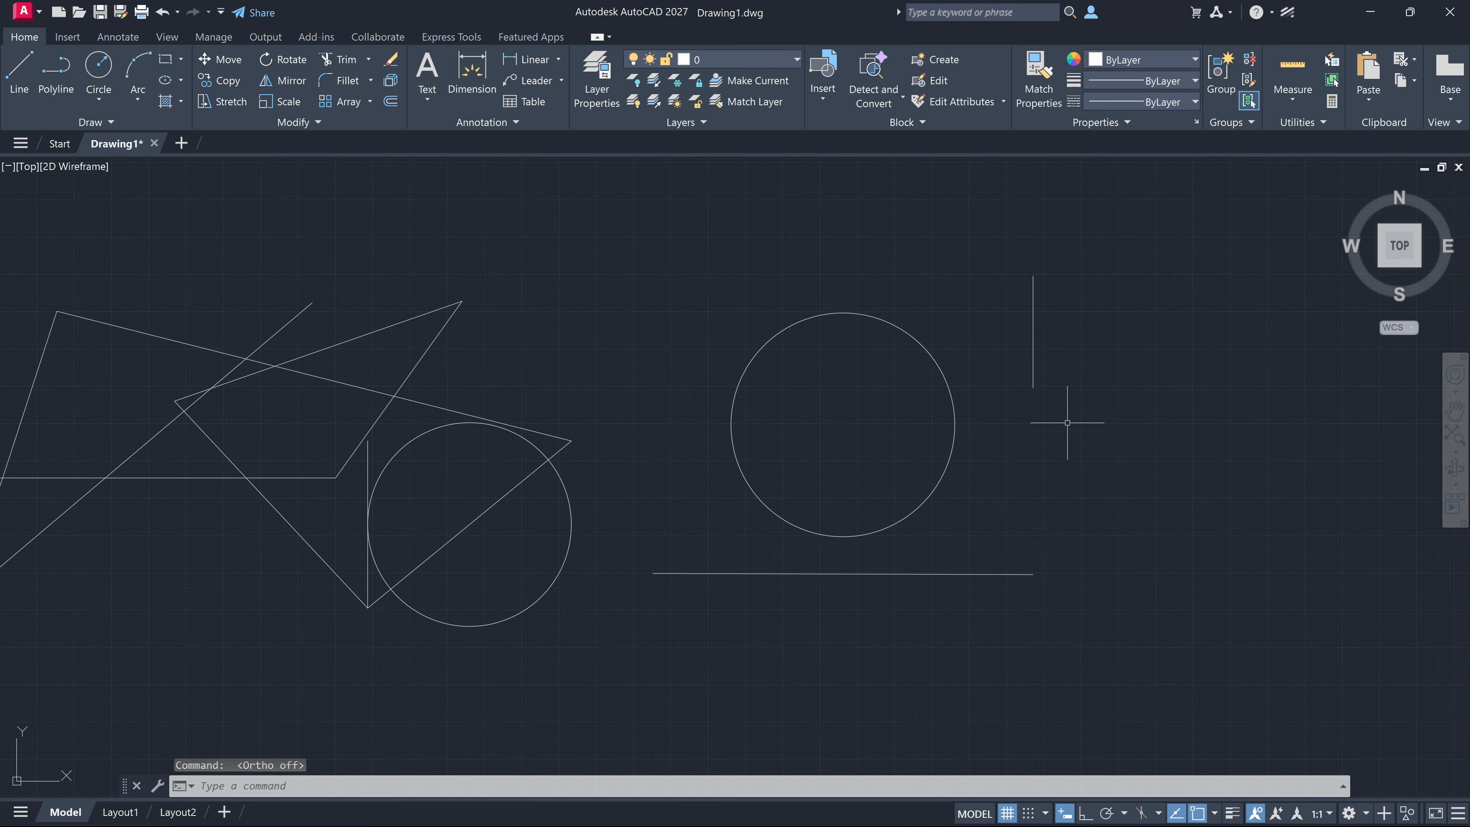
pyautogui.write('l')
pyautogui.press('Return')
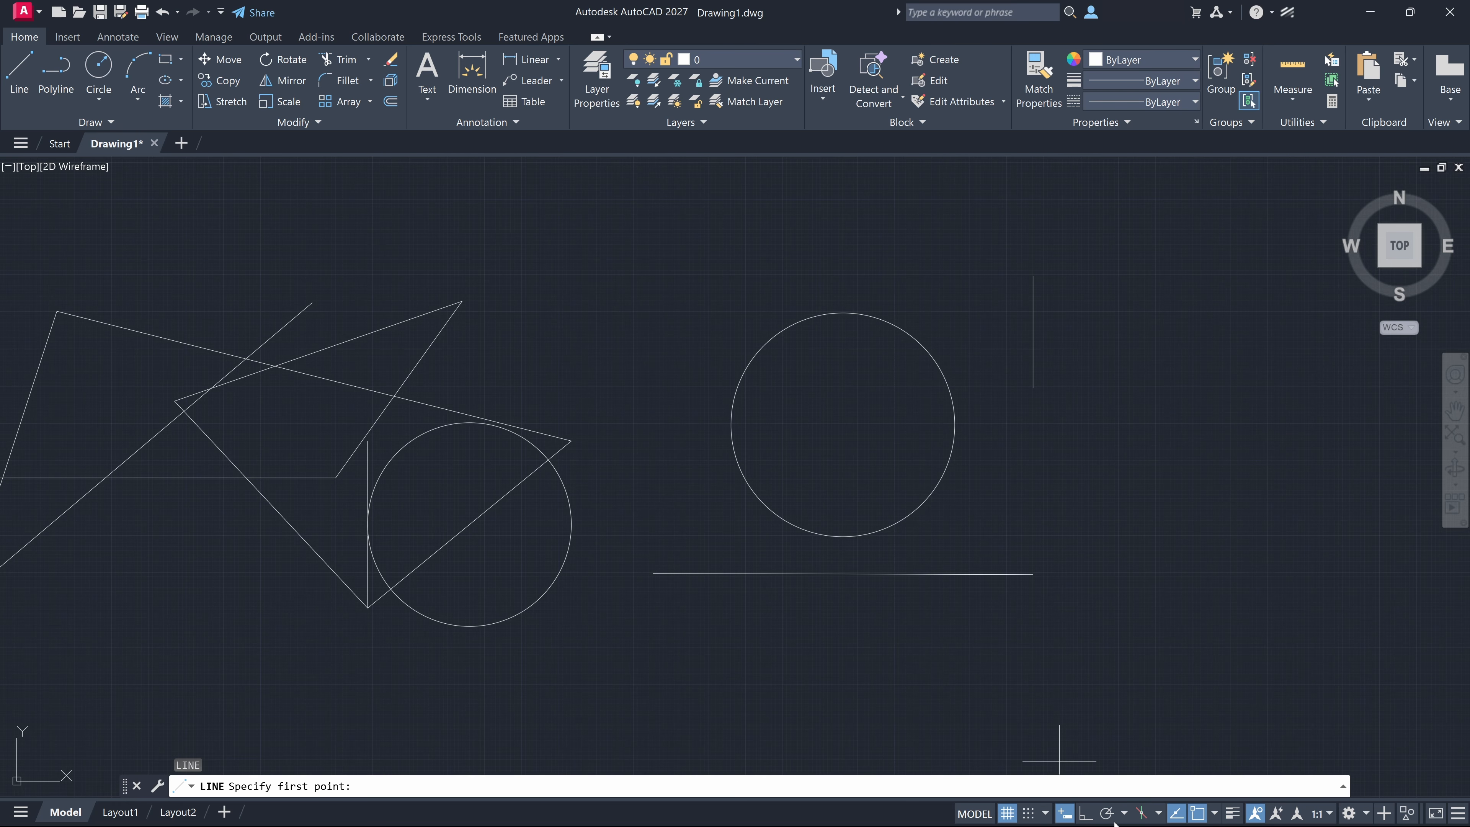
pyautogui.click(1125, 813)
pyautogui.click(1154, 639)
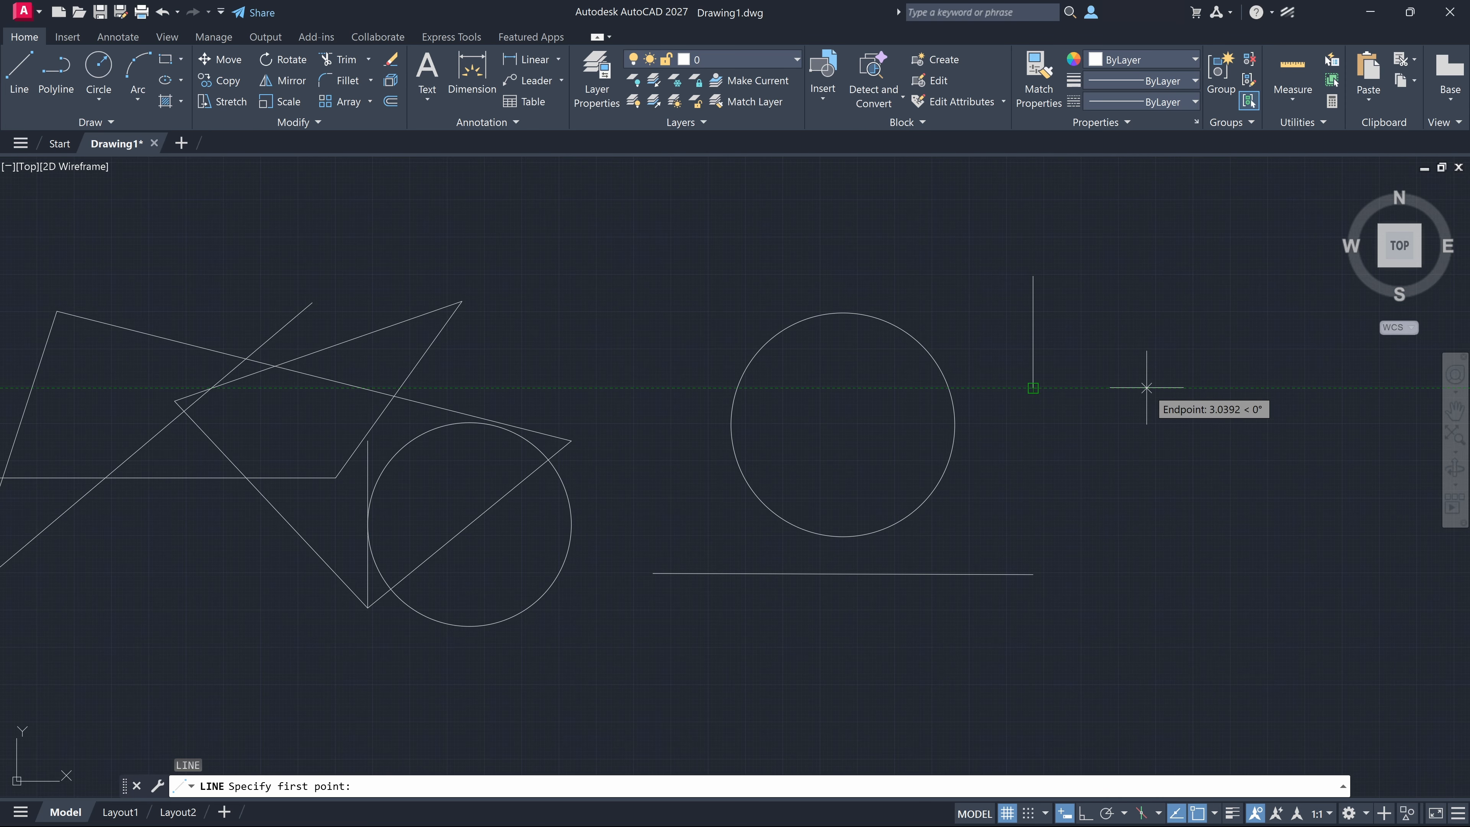
pyautogui.write('3')
pyautogui.press('Return')
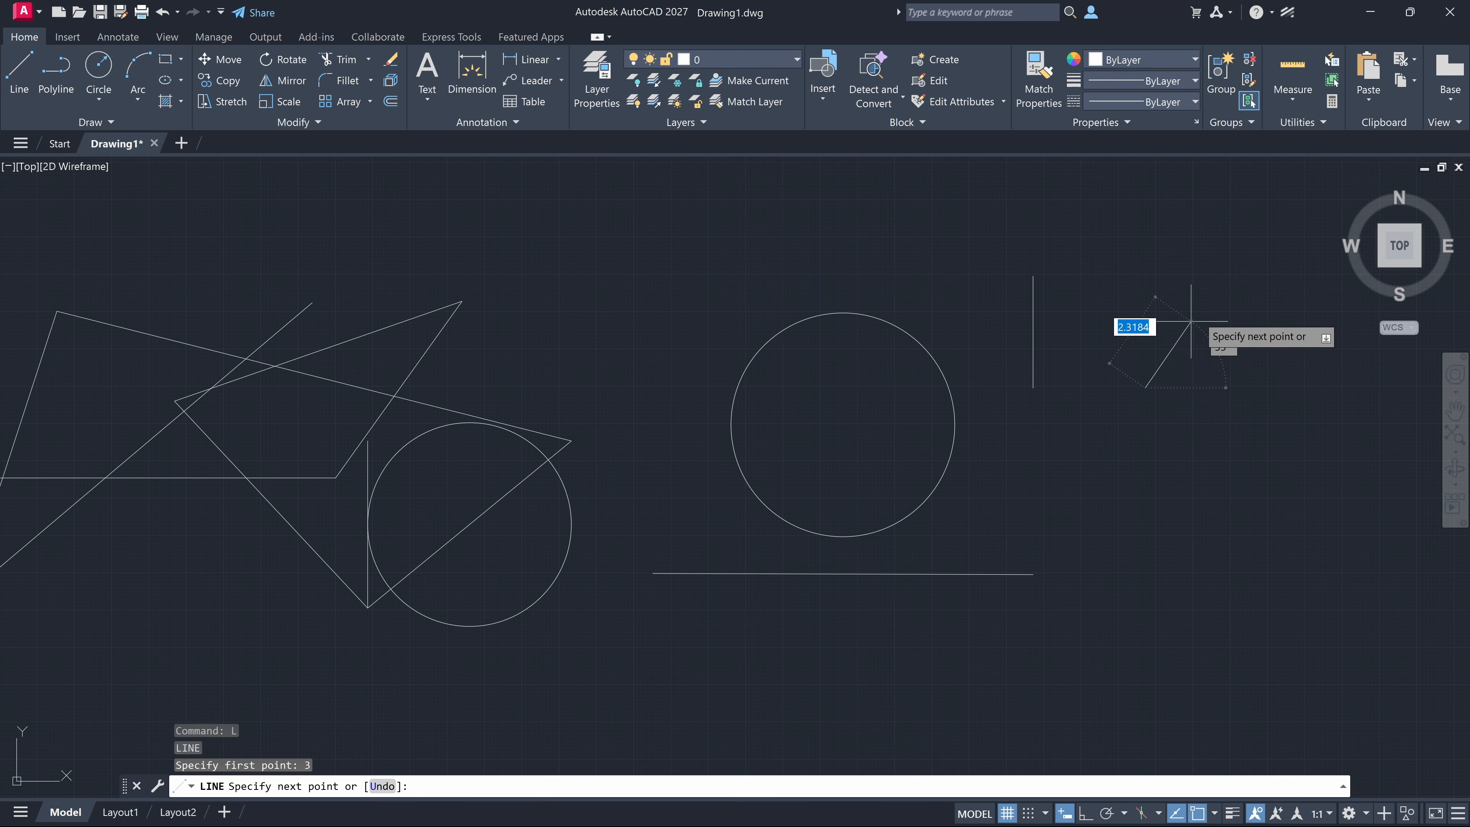
pyautogui.moveTo(1274, 267); pyautogui.dragTo(840, 389, button='middle')
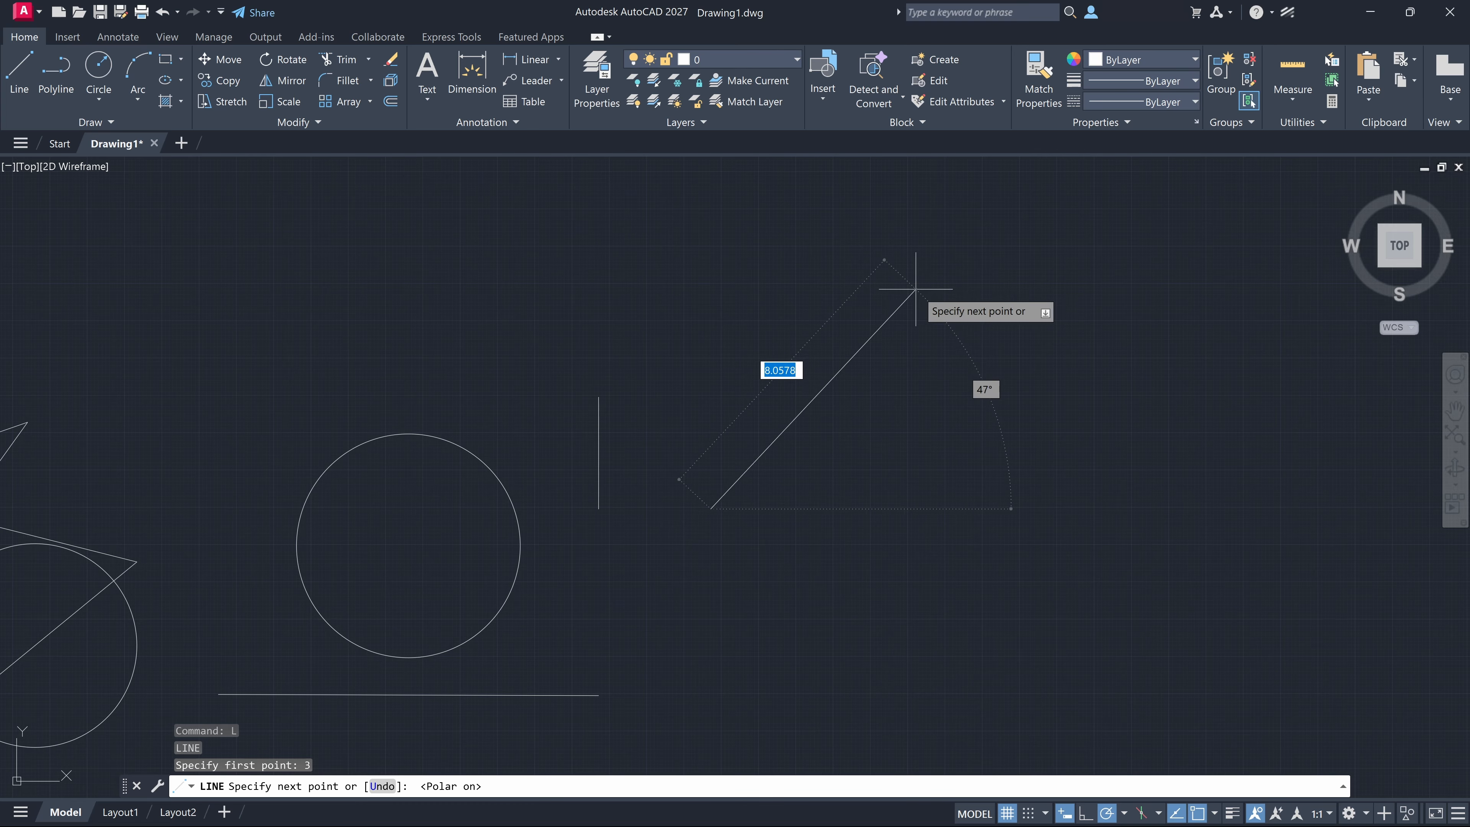
pyautogui.write('`')
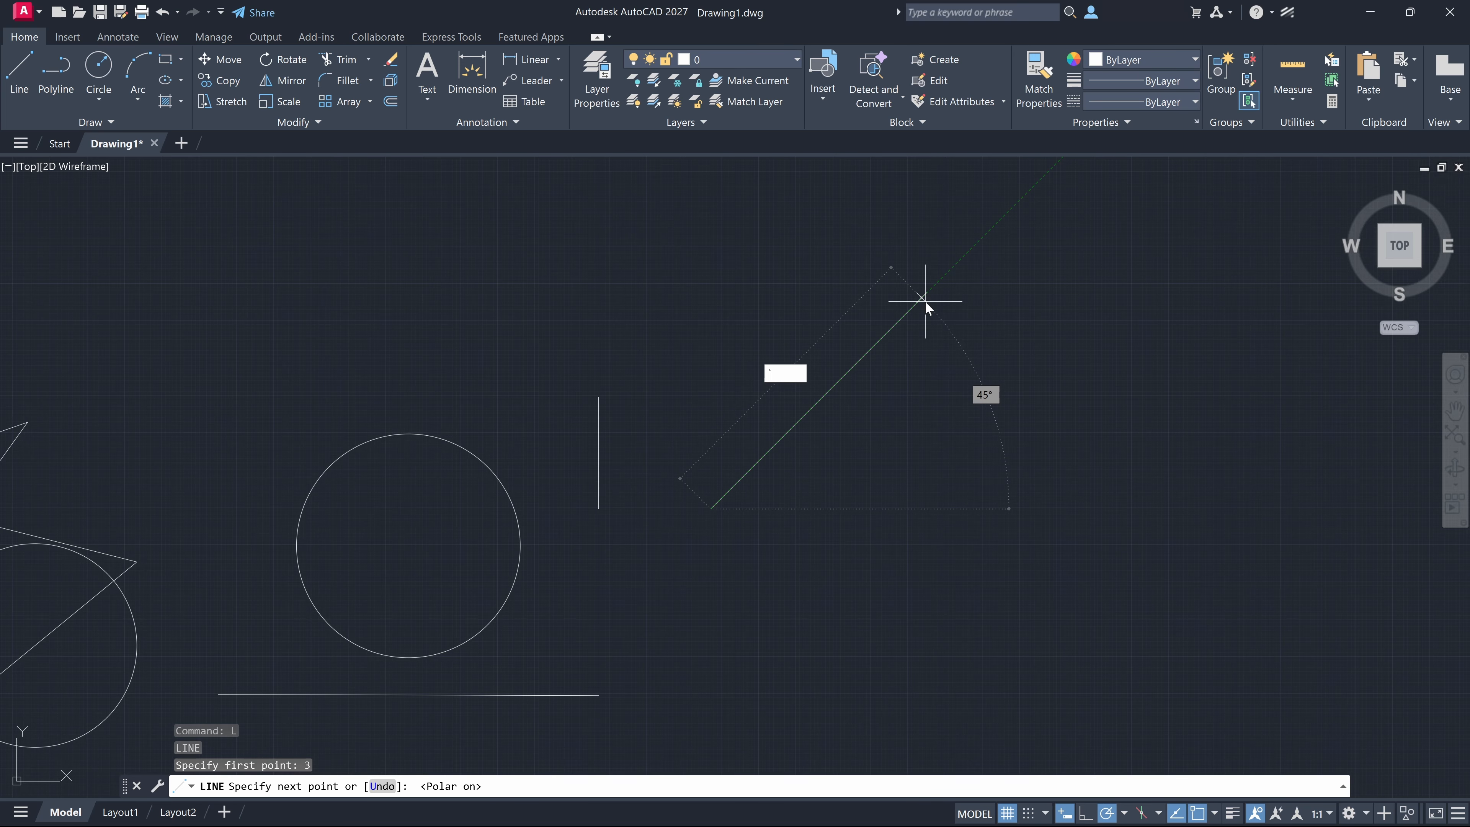
pyautogui.press('Escape')
pyautogui.press('Escape')
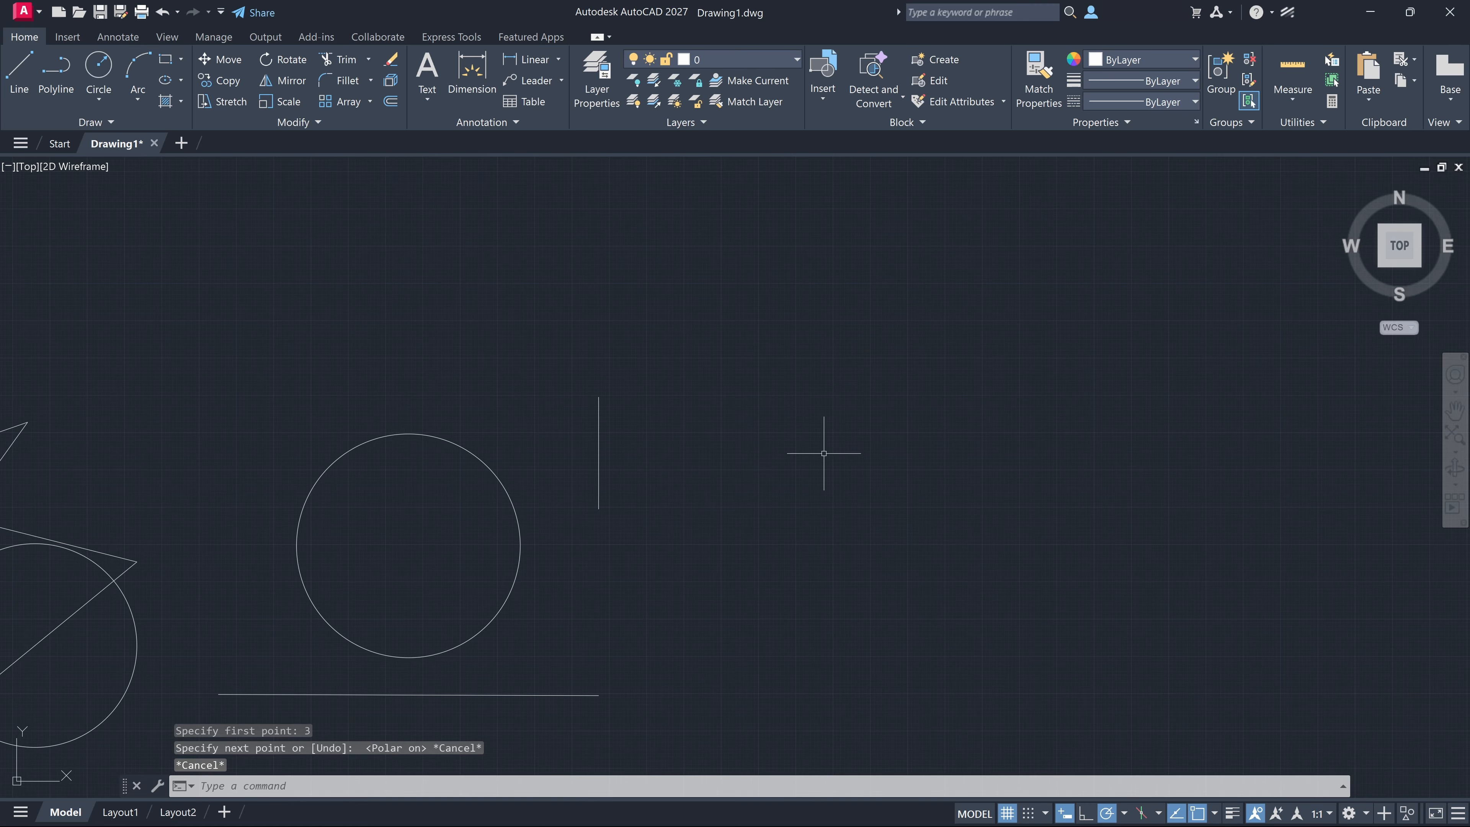
# Try to start a line at the lower endpoint of the separate vertical line with object snap on
pyautogui.moveTo(824, 453); pyautogui.dragTo(1017, 421, button='middle')
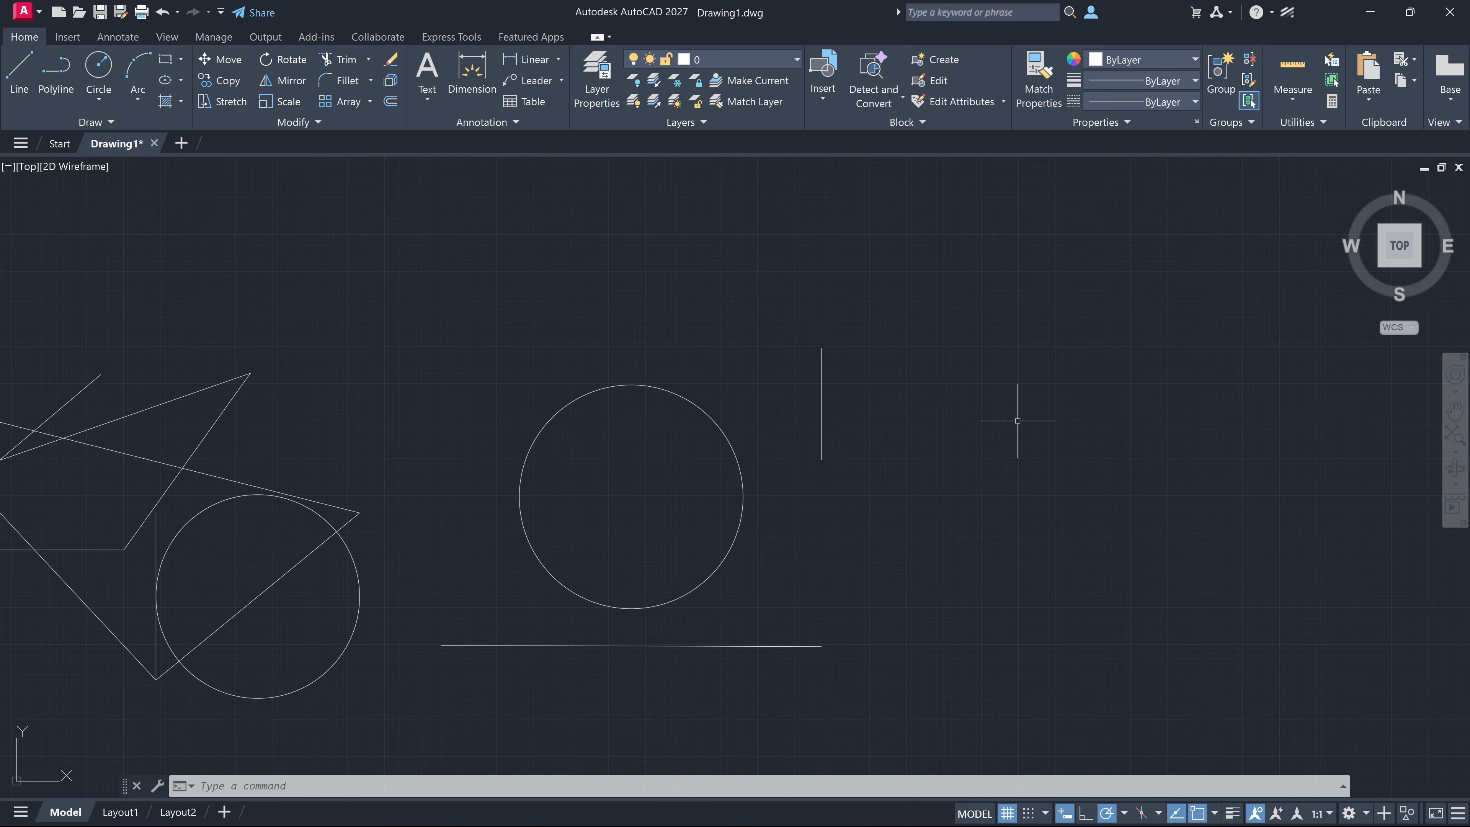
pyautogui.write('l')
pyautogui.press('Return')
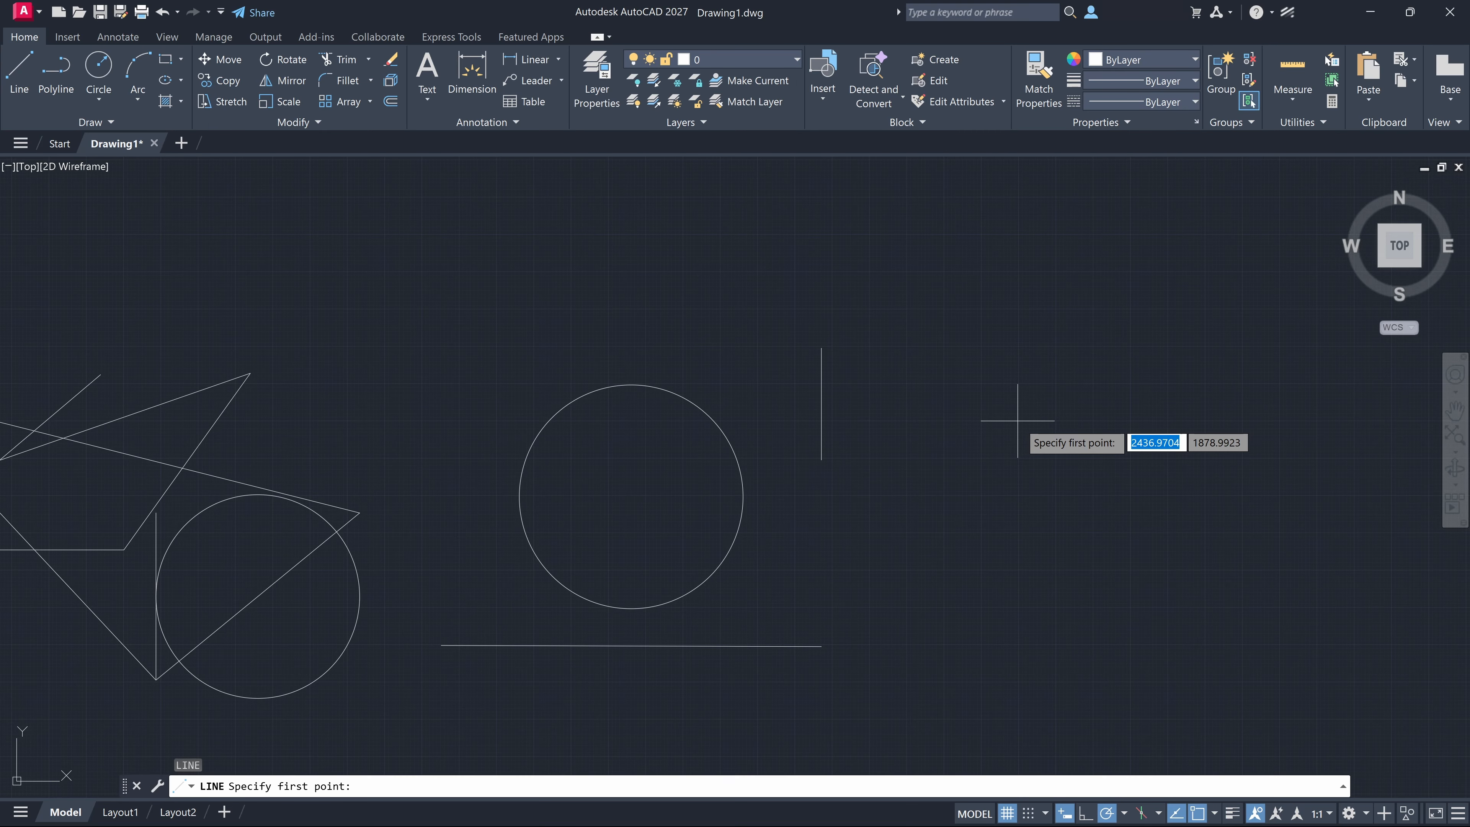
pyautogui.click(821, 460)
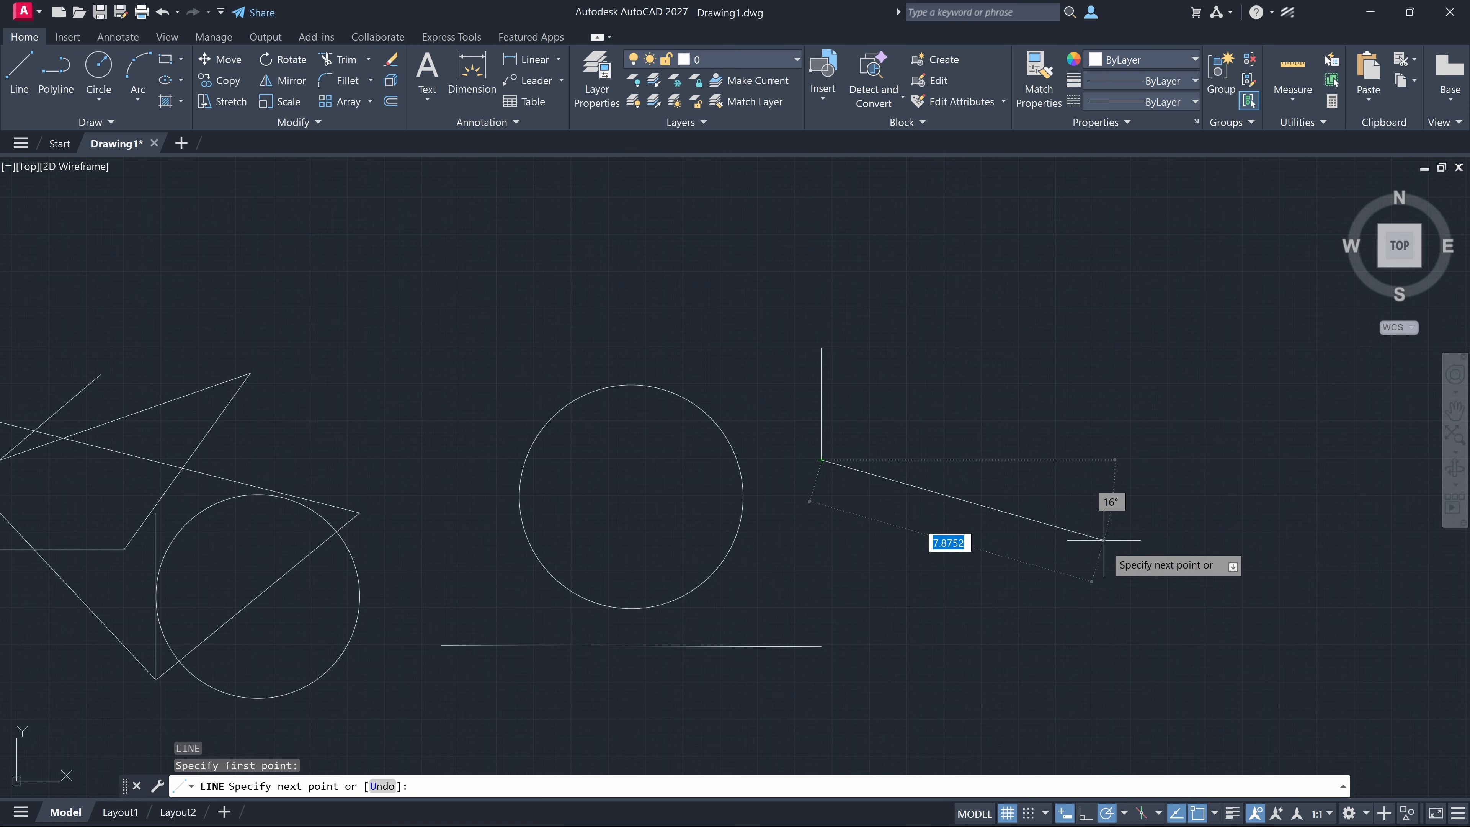
pyautogui.press('Escape')
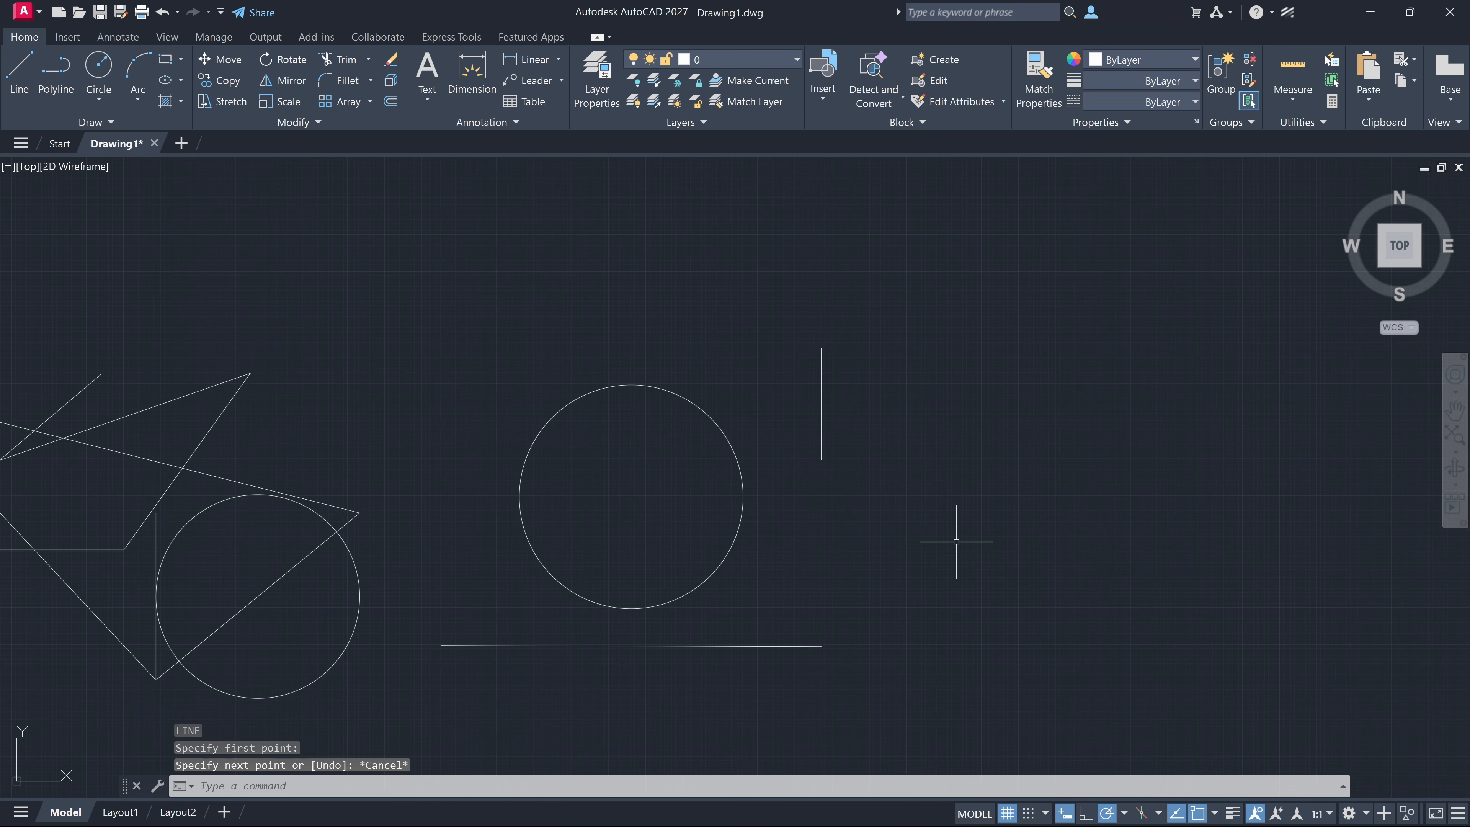
# Turn object snap off while keeping object snap tracking on, and try to start a line at the vertical line's lower end
pyautogui.click(1175, 814)
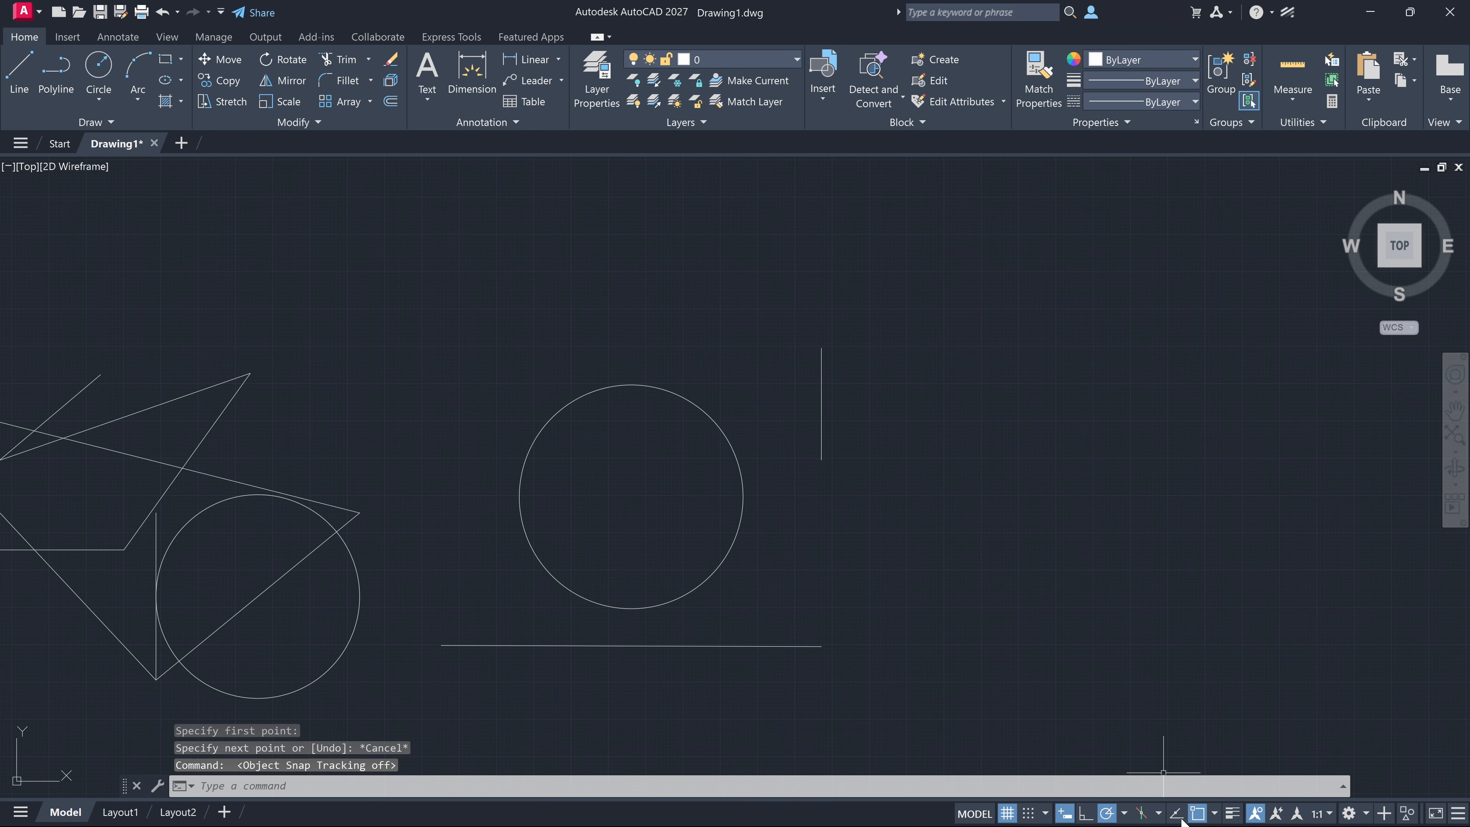
pyautogui.click(1196, 813)
pyautogui.click(1175, 814)
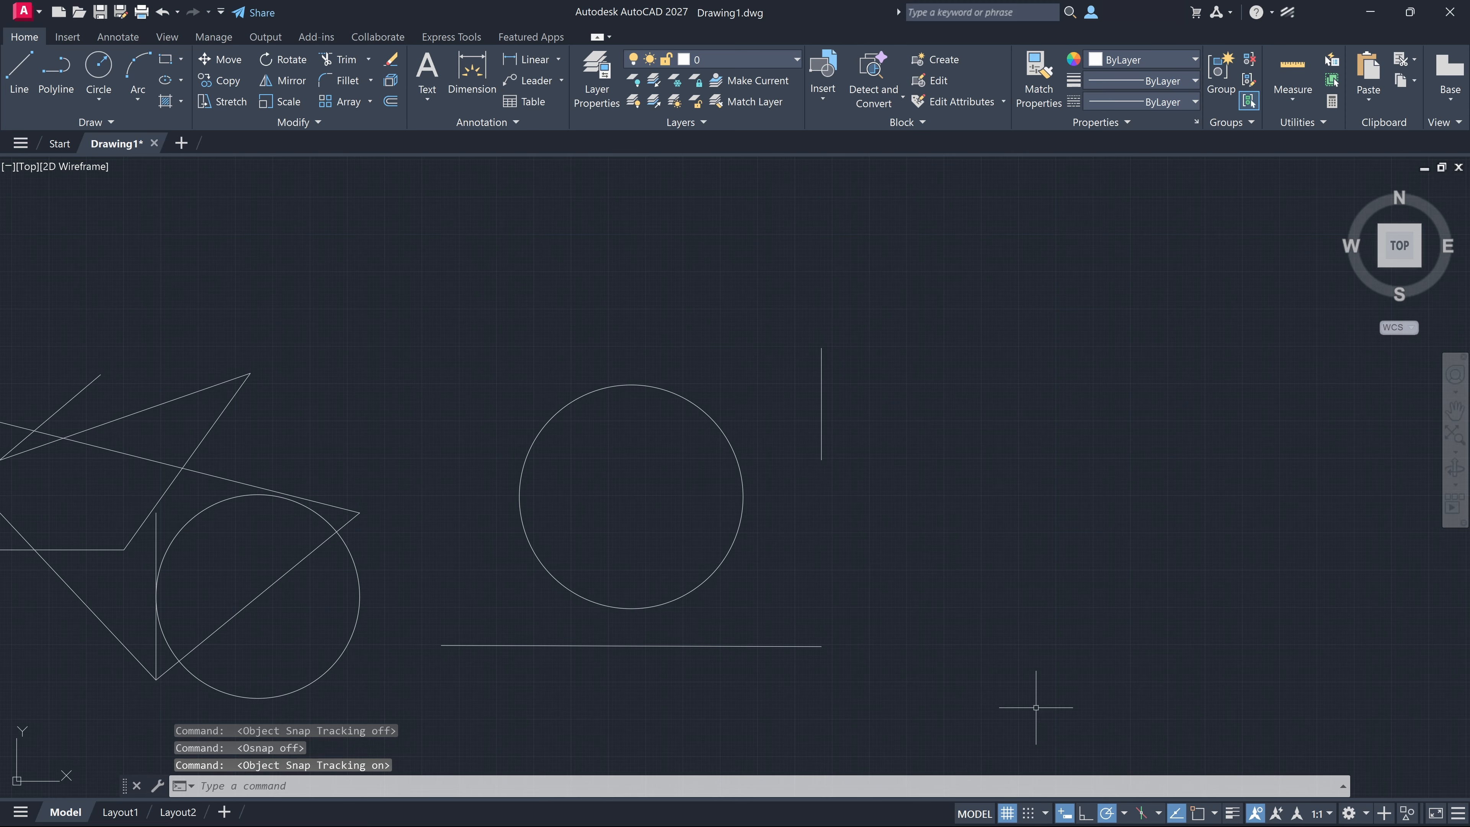
pyautogui.write('l')
pyautogui.press('Return')
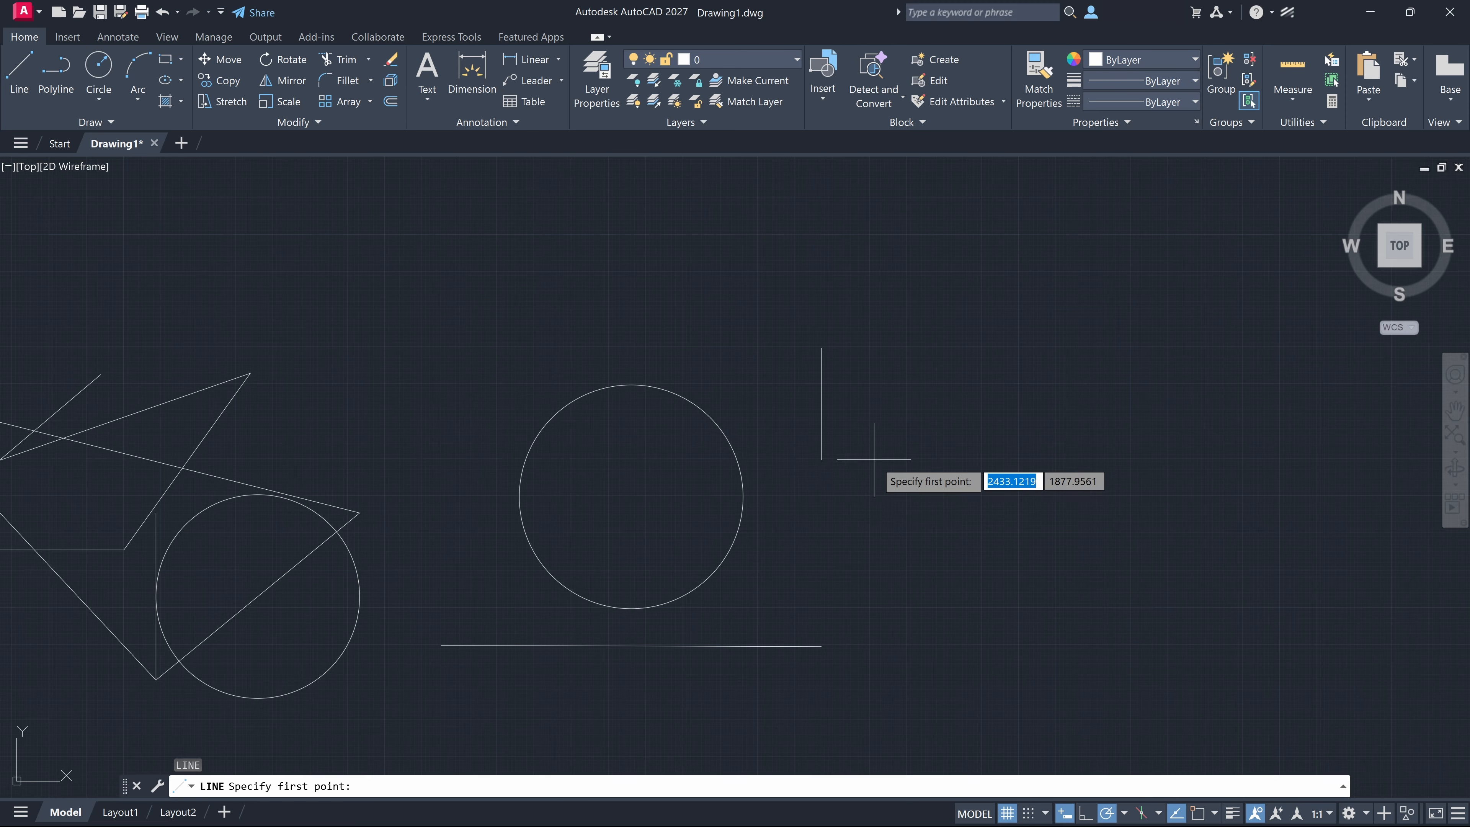
pyautogui.click(822, 458)
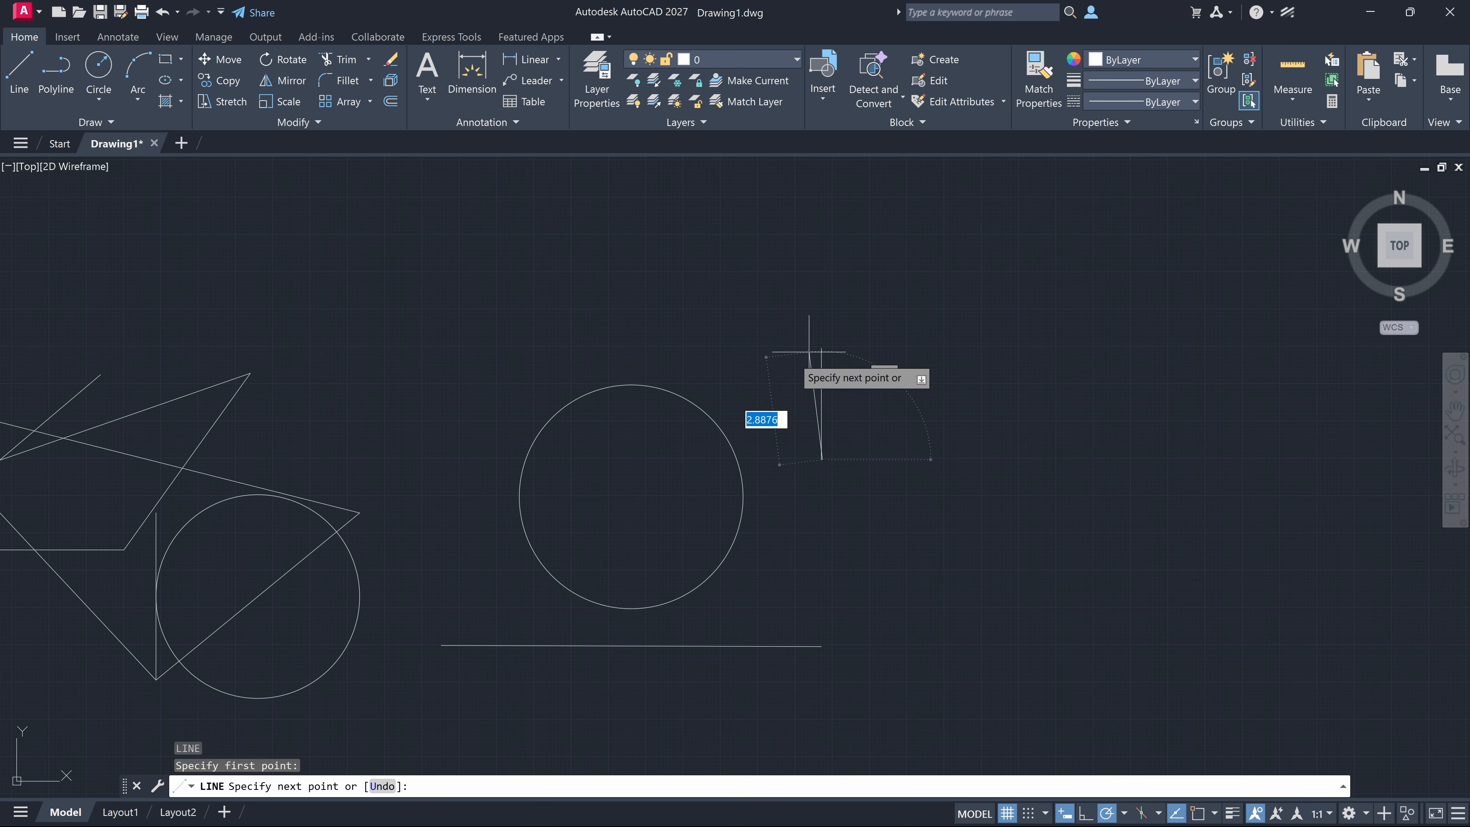
pyautogui.press('Escape')
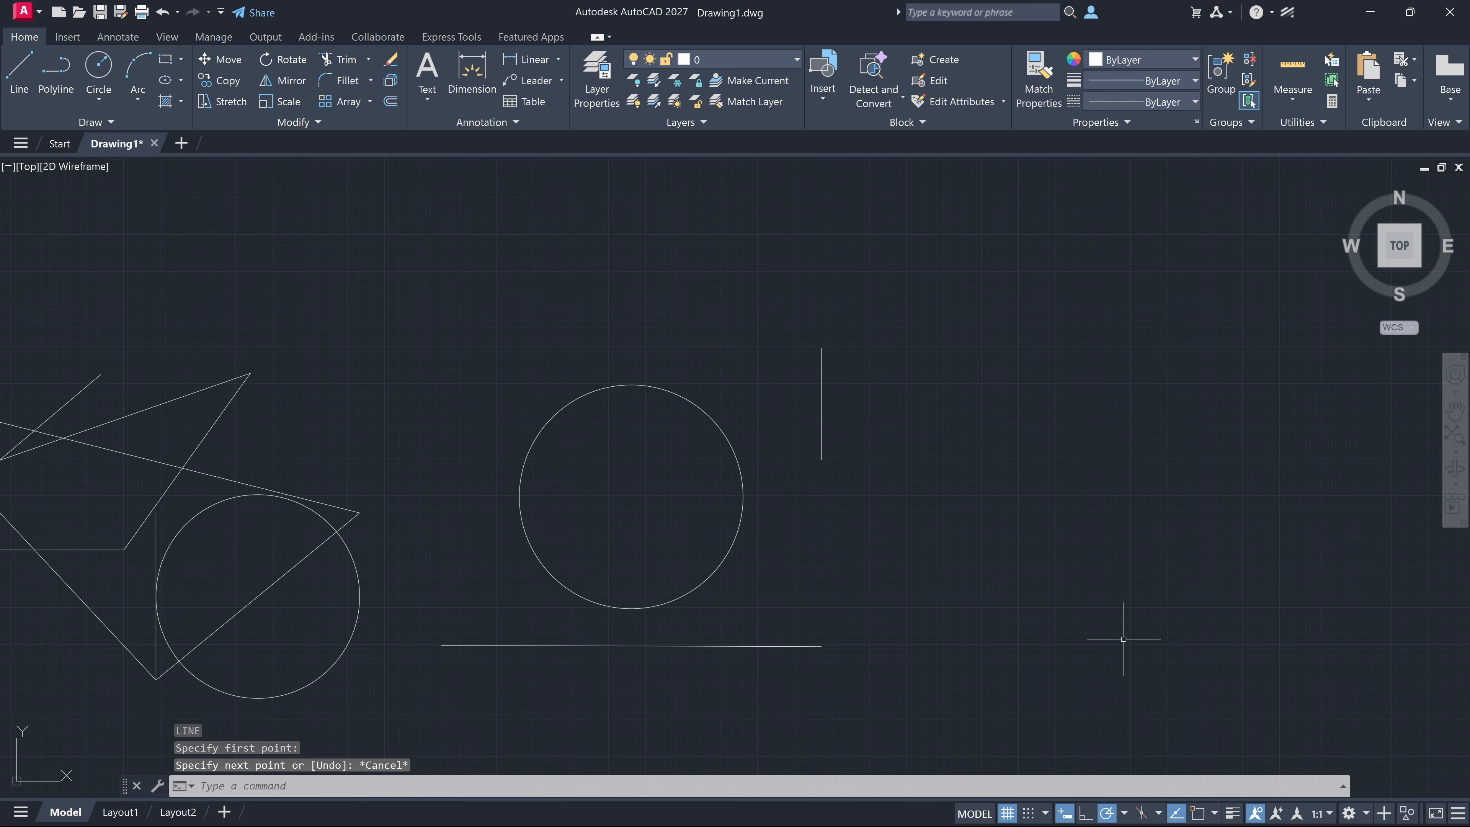
# Turn object snap back on and try to start a line snapped to the vertical line's lower endpoint
pyautogui.click(1198, 812)
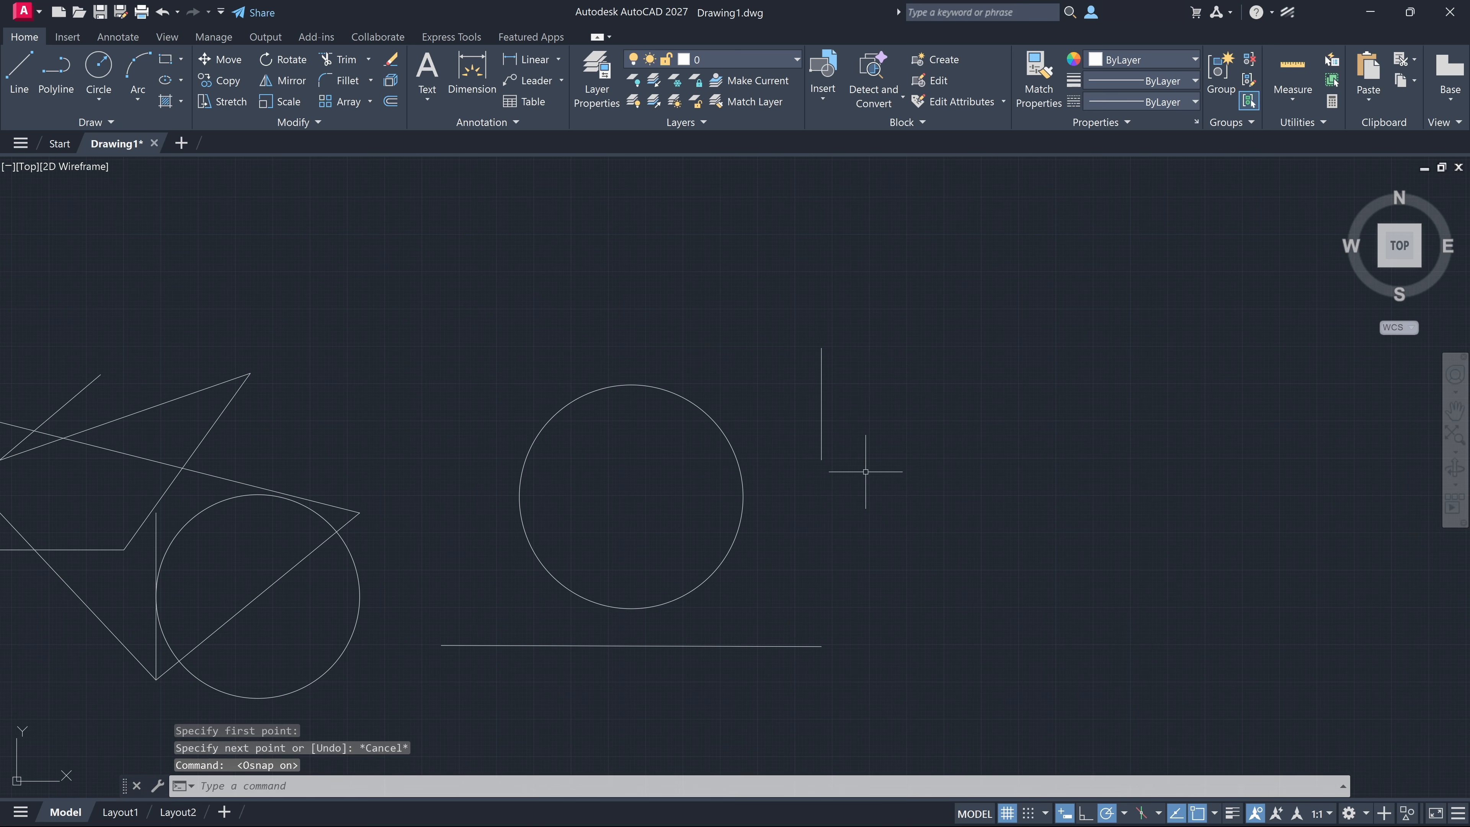
pyautogui.write('l')
pyautogui.press('Return')
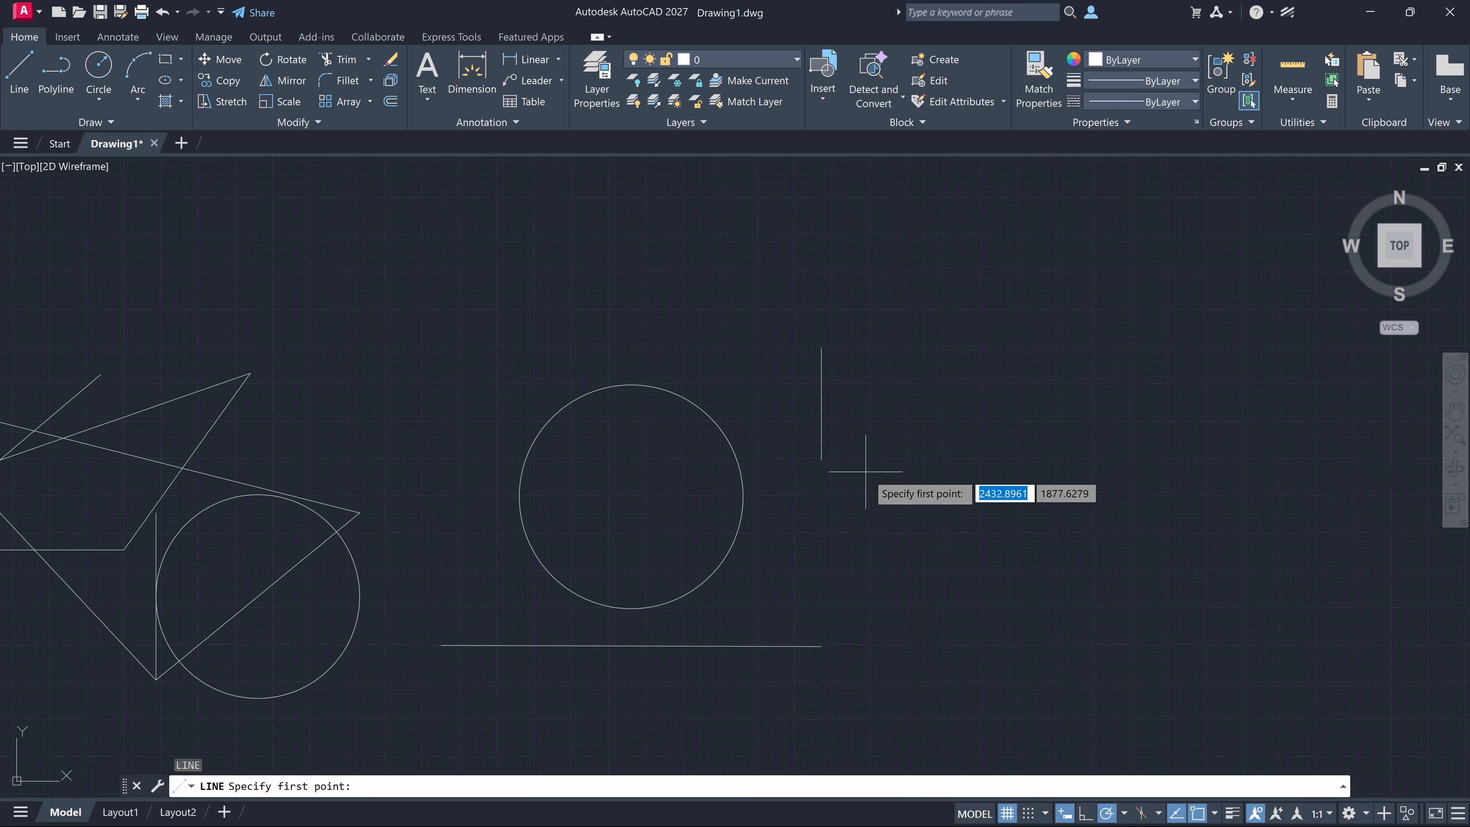
pyautogui.click(820, 460)
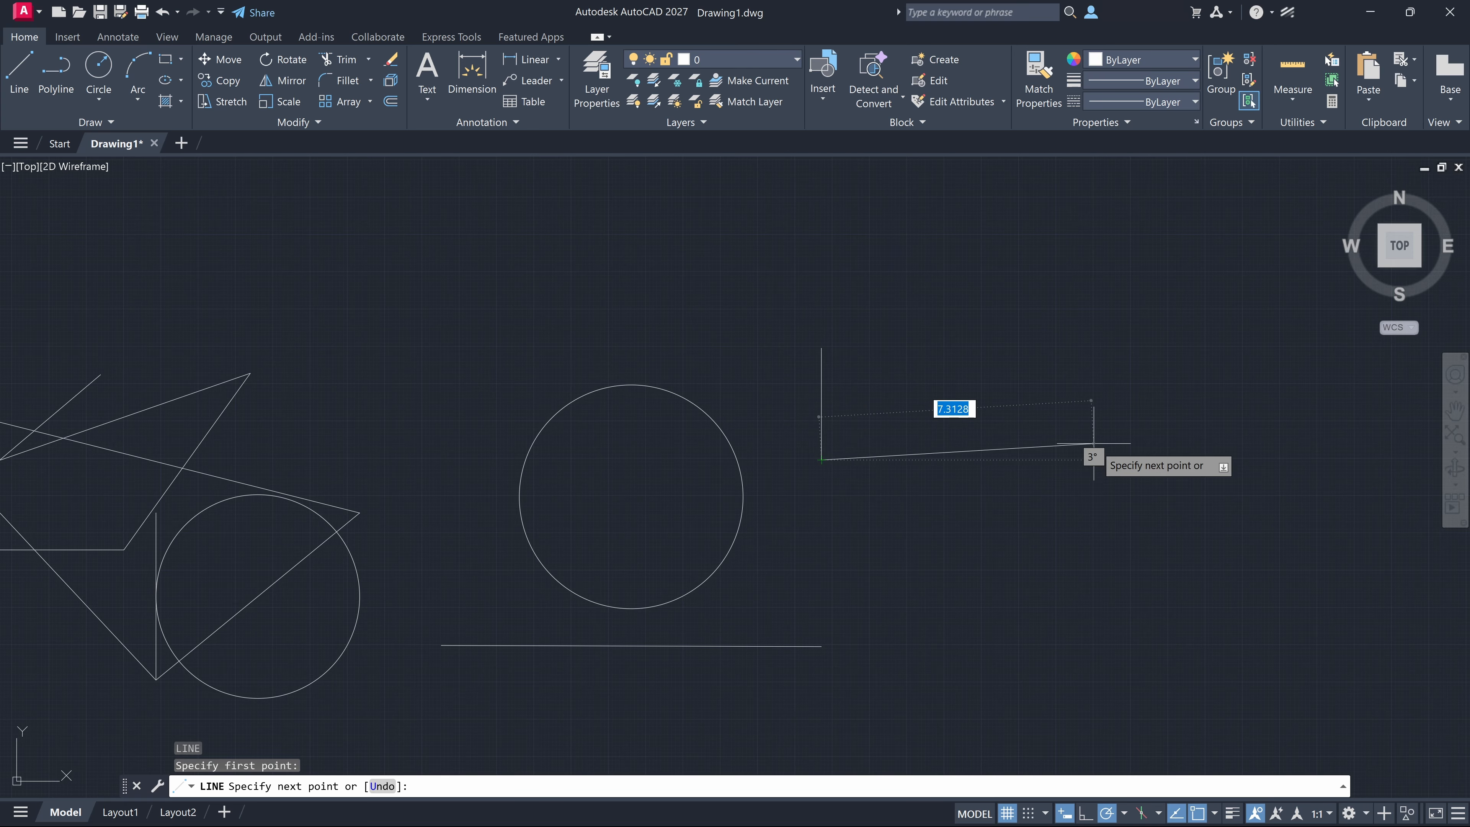
pyautogui.press('Escape')
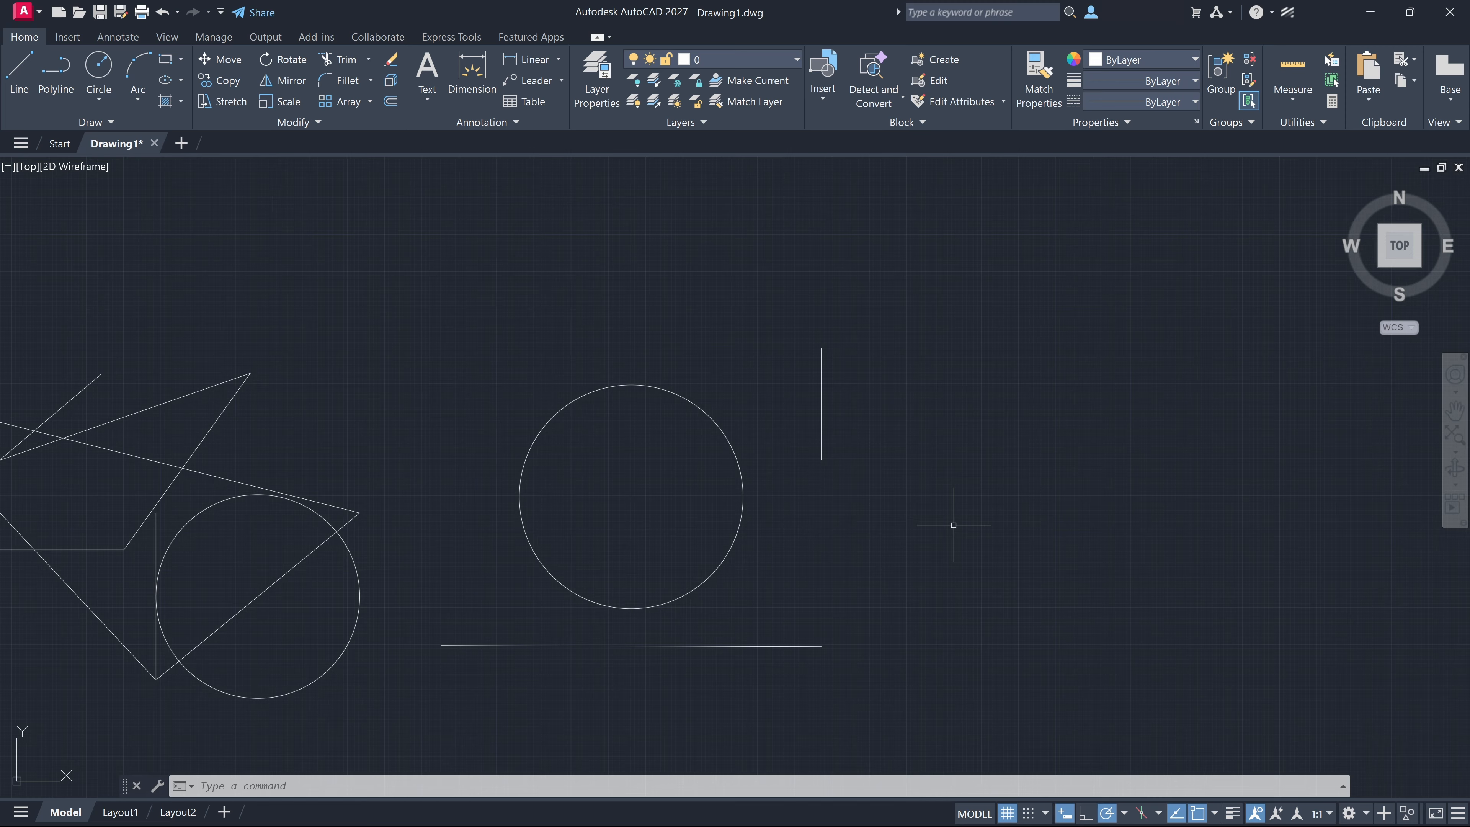
# Toggle object snap tracking off and on, and do the same with object snap
pyautogui.press('F11')
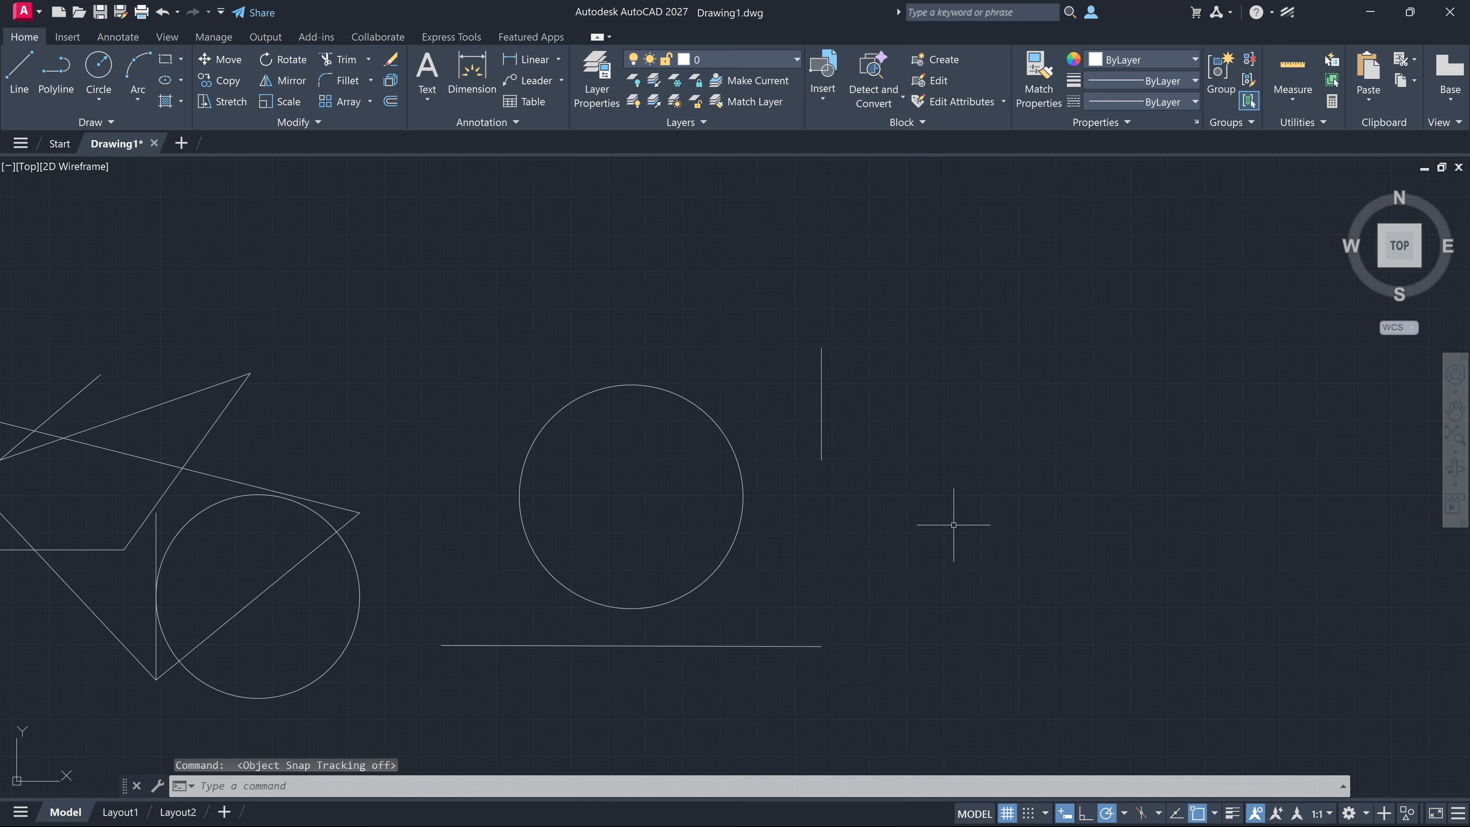
pyautogui.press('F11')
pyautogui.press('F3')
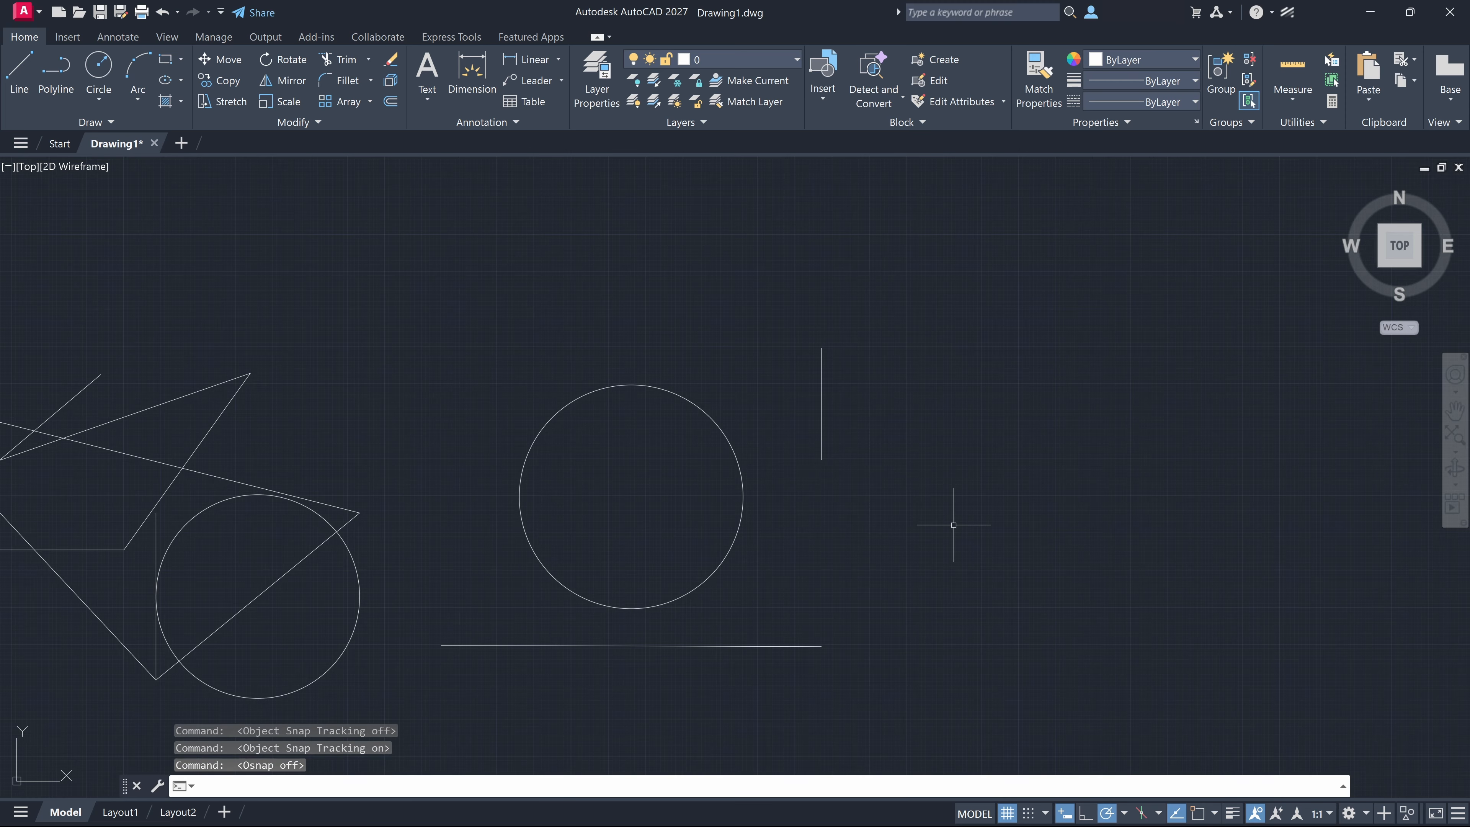
pyautogui.press('F3')
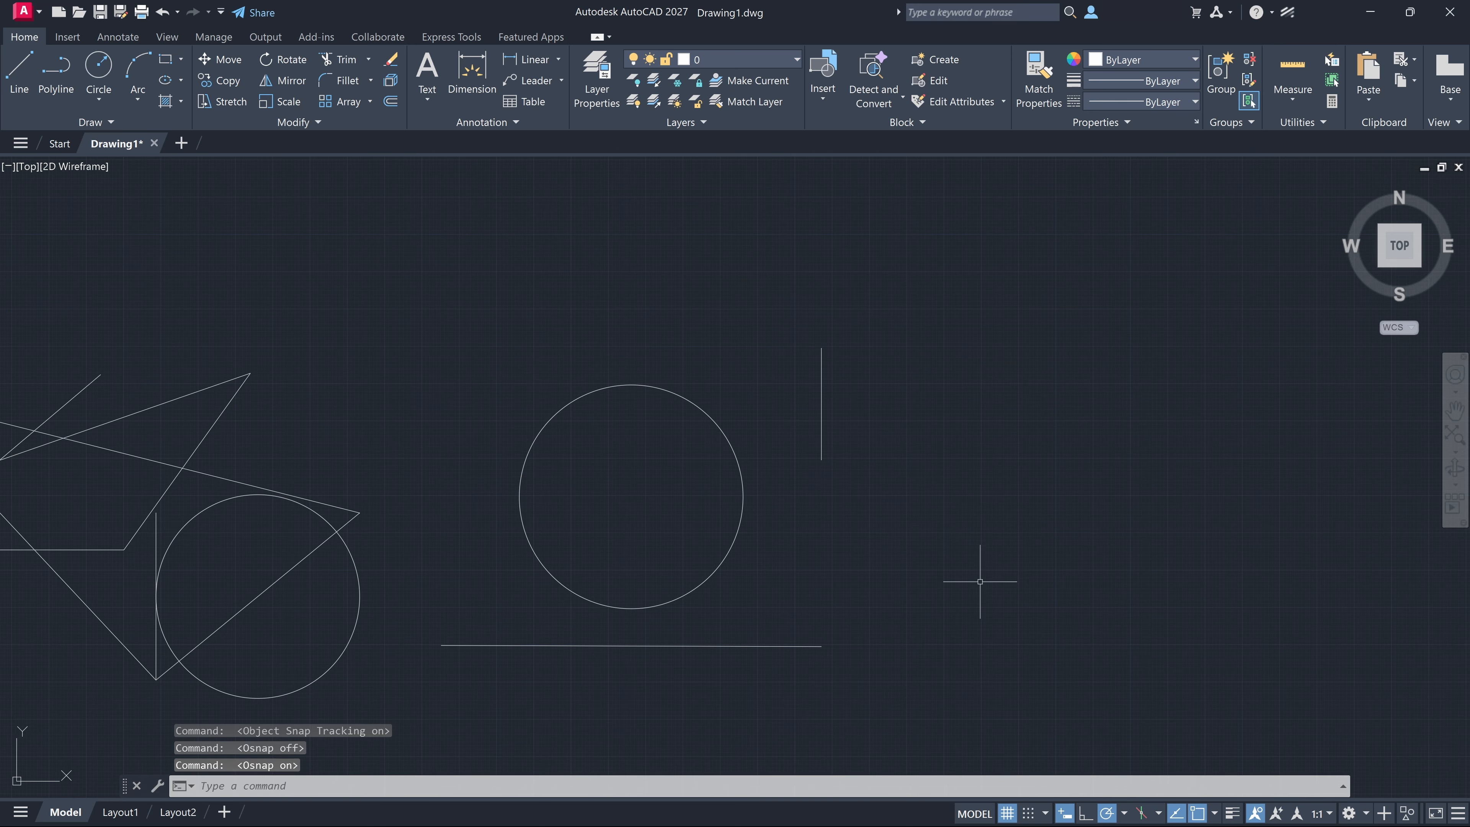
# Draw a 5-unit line sloping down to the right at about 37°, starting 3 units right of the separate vertical line's upper endpoint
pyautogui.write('l')
pyautogui.press('Return')
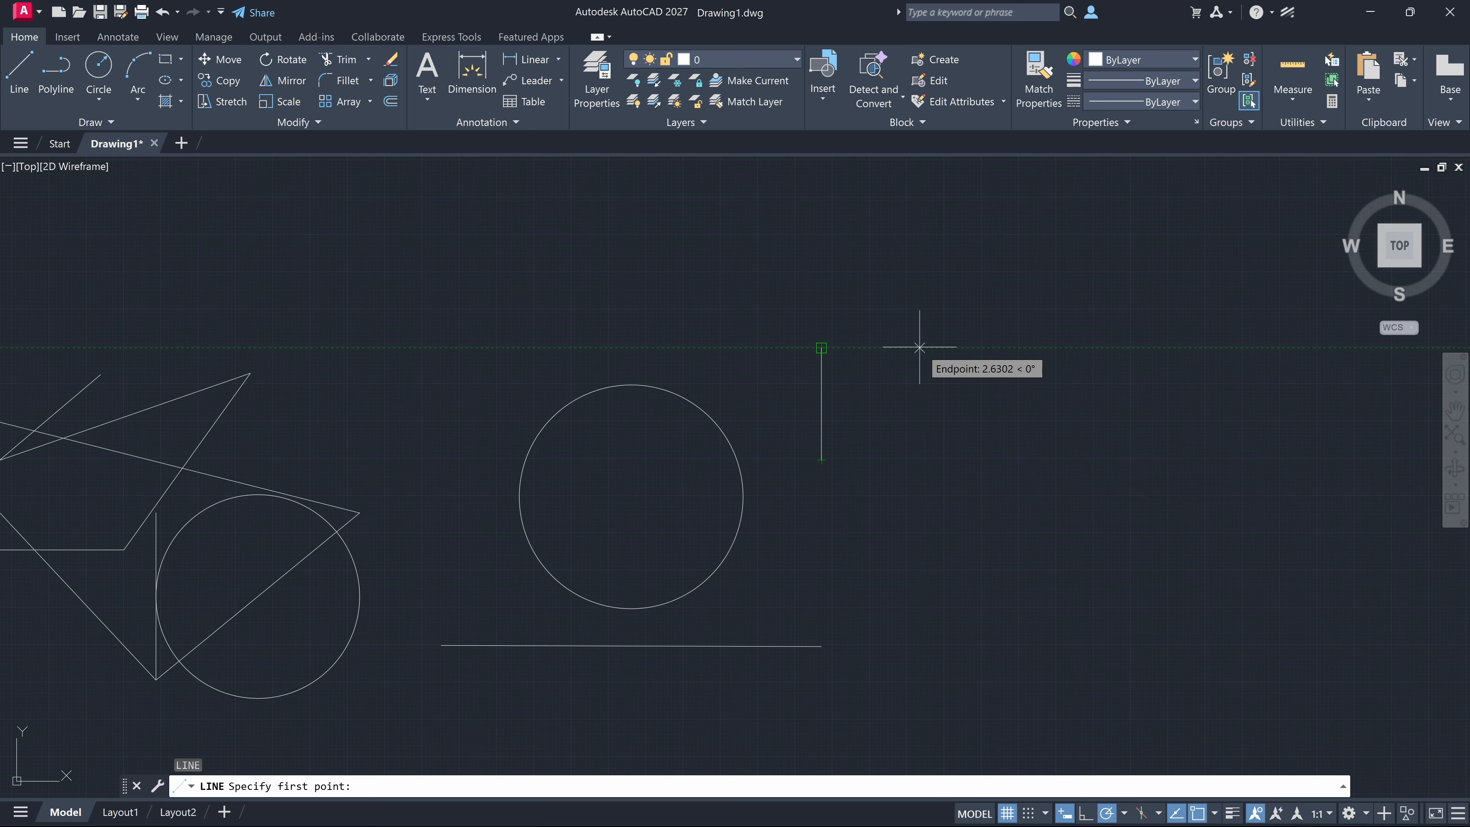
pyautogui.write('3')
pyautogui.press('Return')
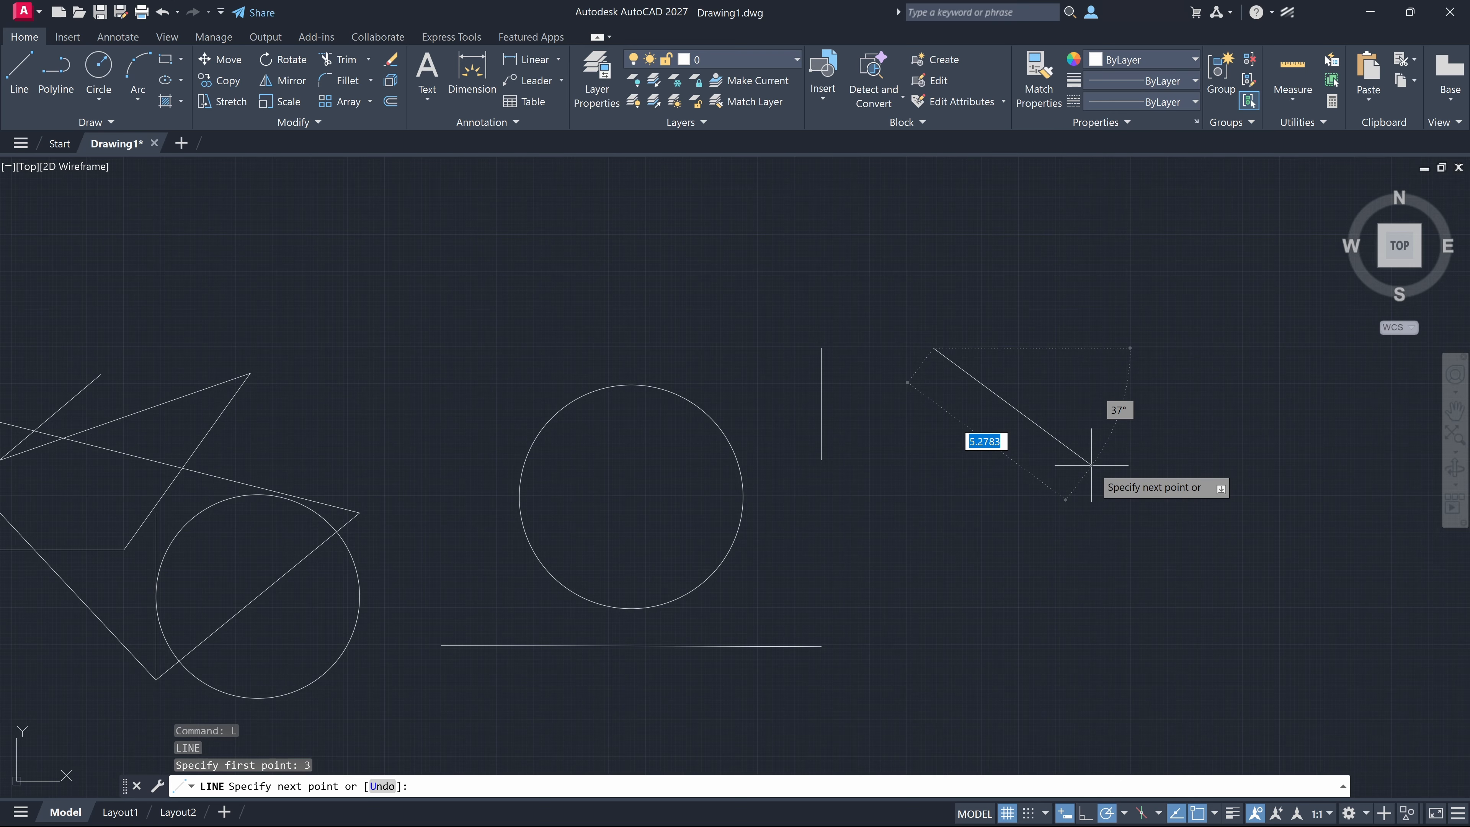
pyautogui.write('5')
pyautogui.press('Return')
pyautogui.press('Escape')
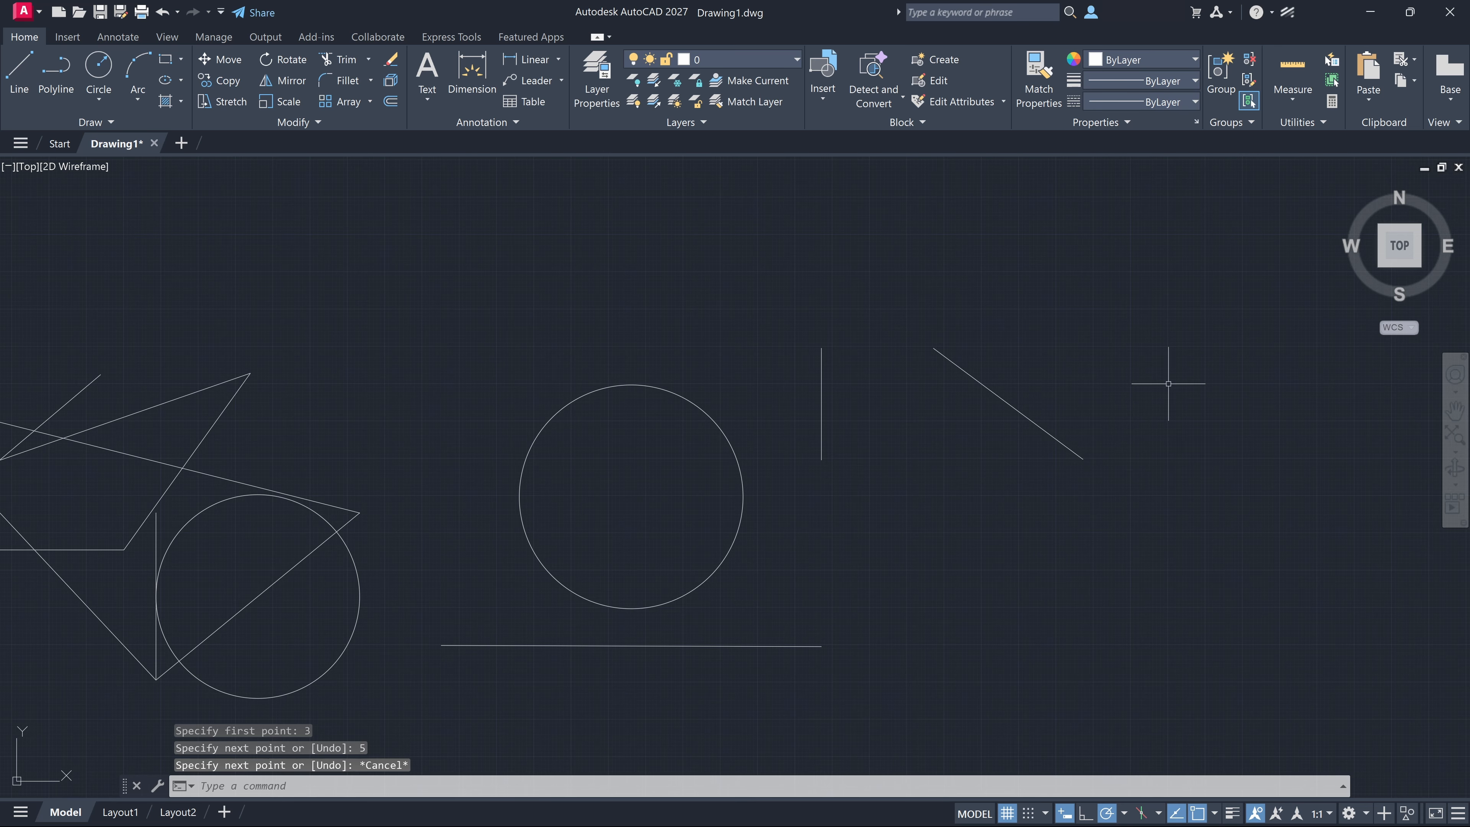
# In an empty drawing area, toggle object snap and object snap tracking off and back on, and check the enabled object snap modes
pyautogui.moveTo(1278, 370); pyautogui.dragTo(443, 480, button='middle')
pyautogui.moveTo(637, 477); pyautogui.dragTo(373, 514, button='middle')
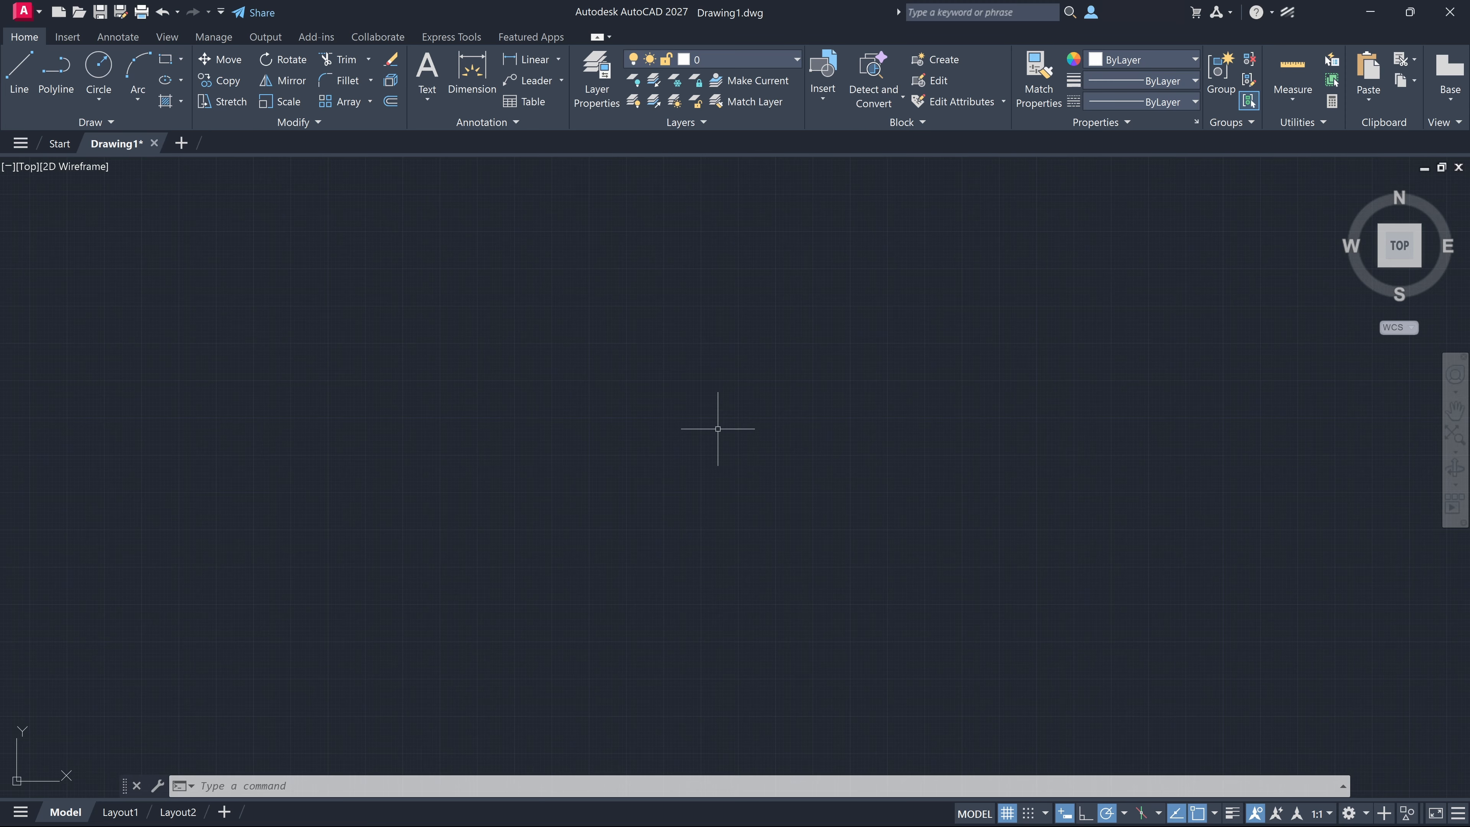
pyautogui.press('F3')
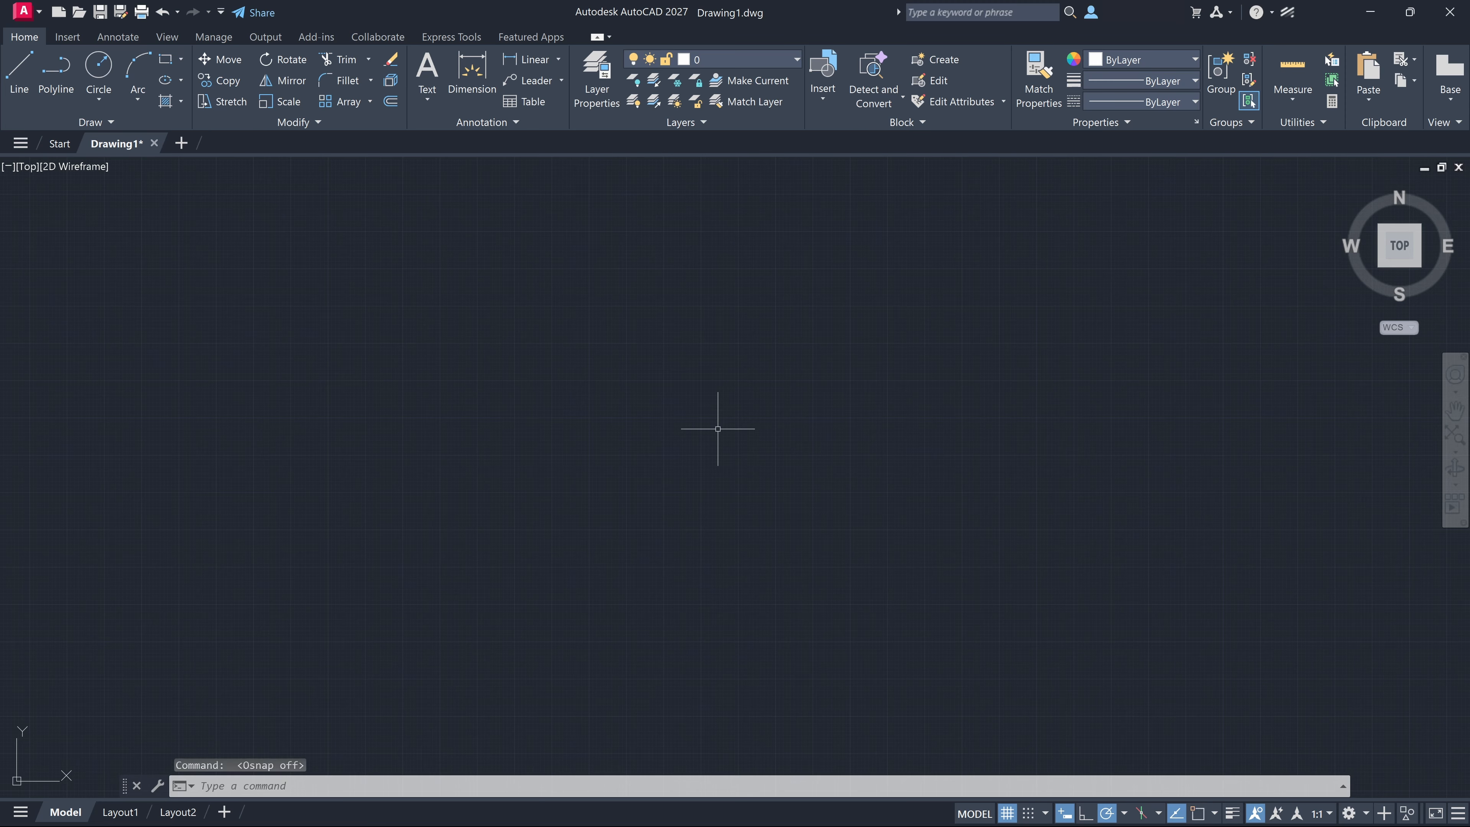
pyautogui.press('F3')
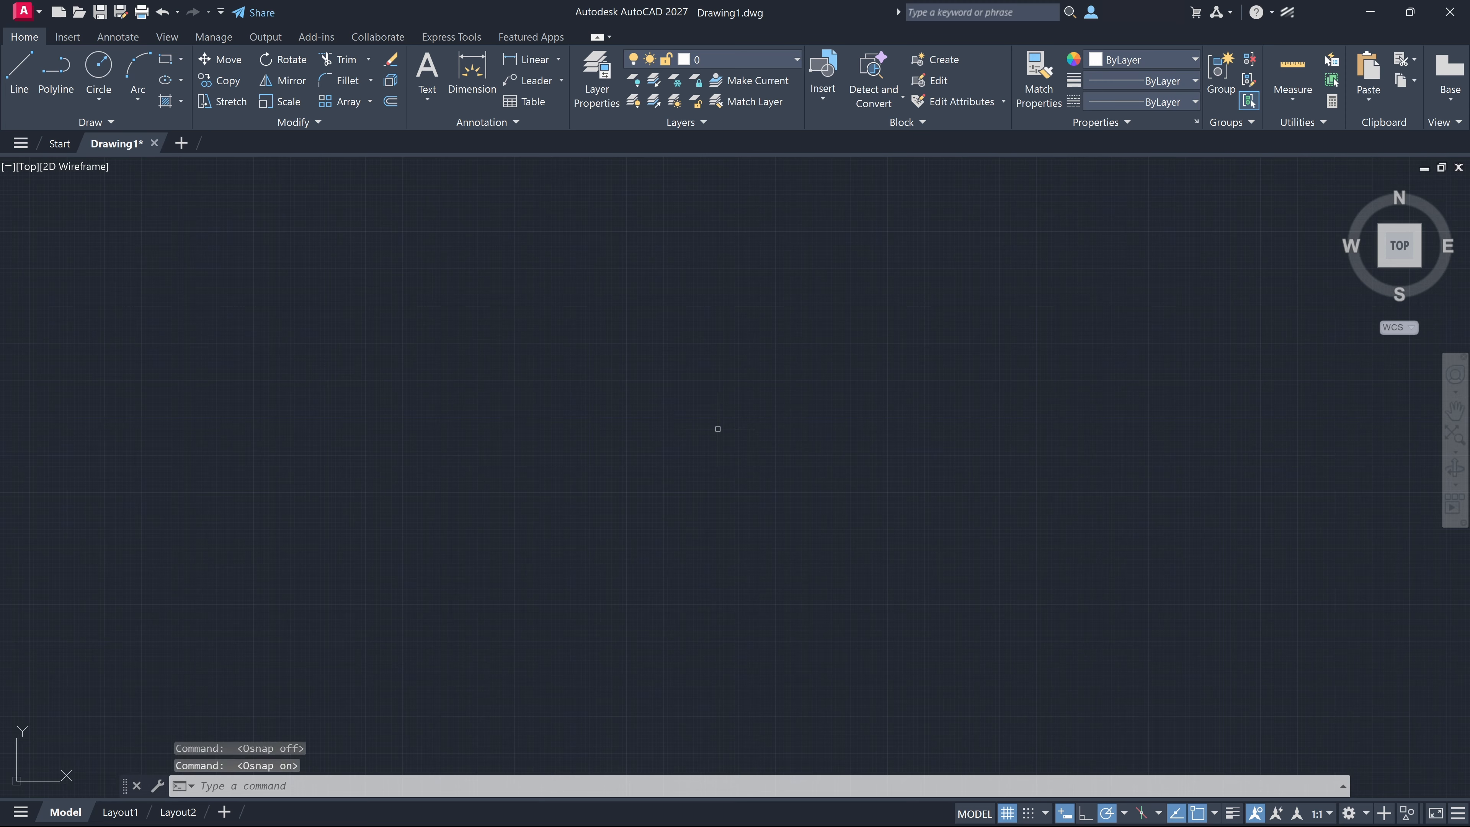
pyautogui.press('F11')
pyautogui.press('F11')
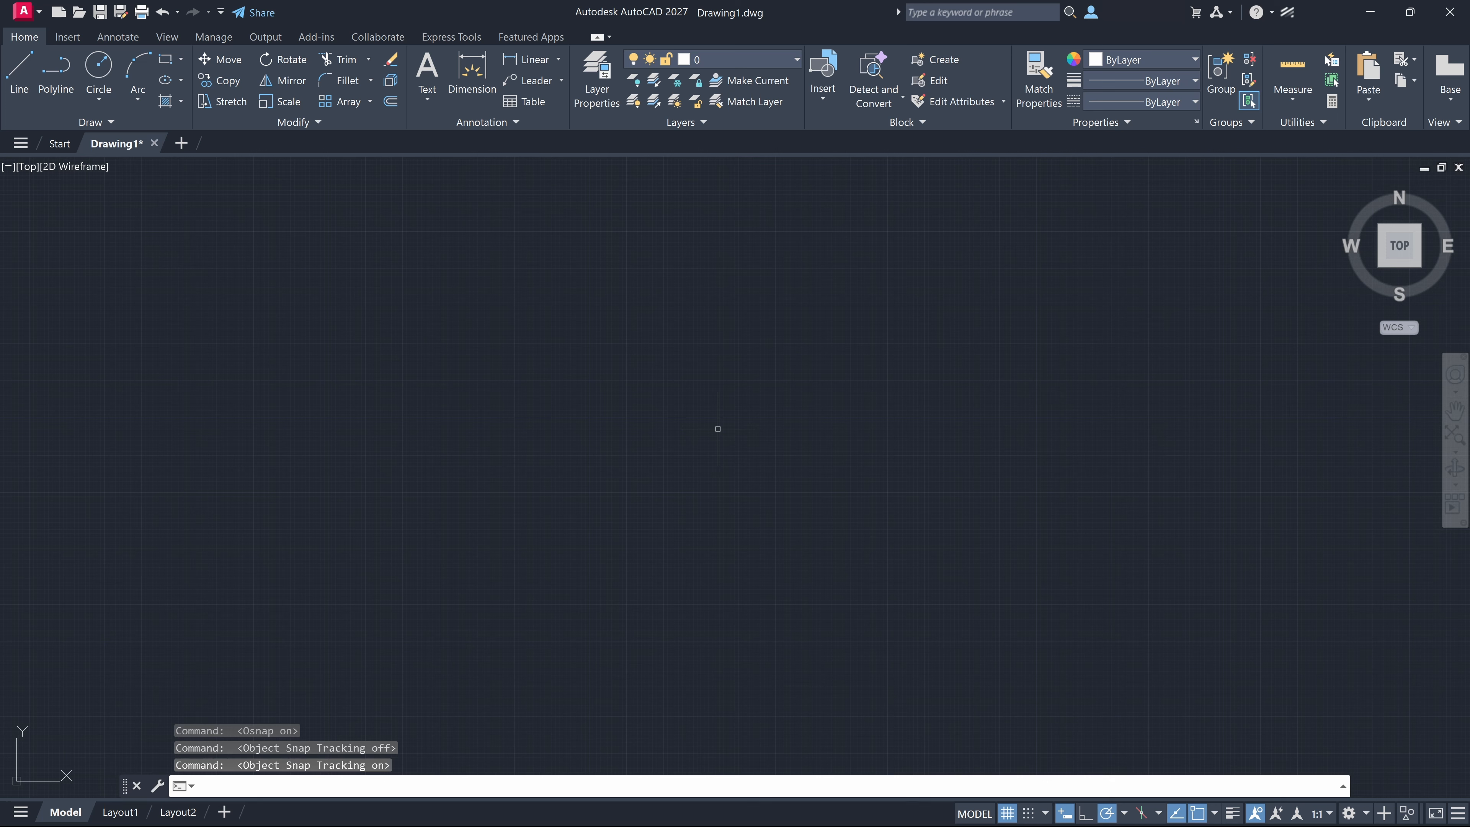
pyautogui.click(1214, 813)
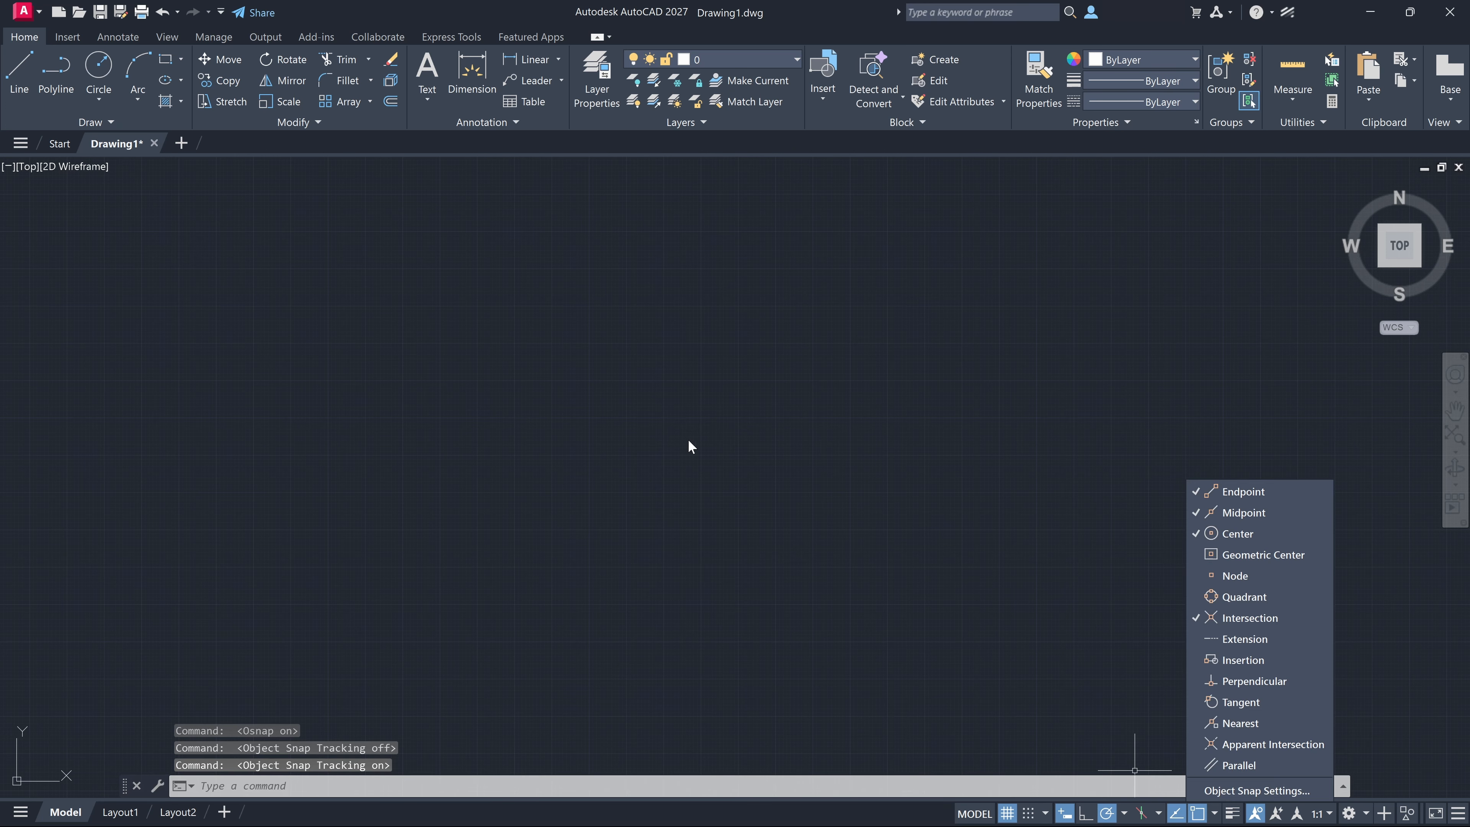
pyautogui.press('Escape')
# Draw a horizontal line about 12.6 units long in the empty drawing area
pyautogui.click(628, 441)
pyautogui.write('l')
pyautogui.press('Return')
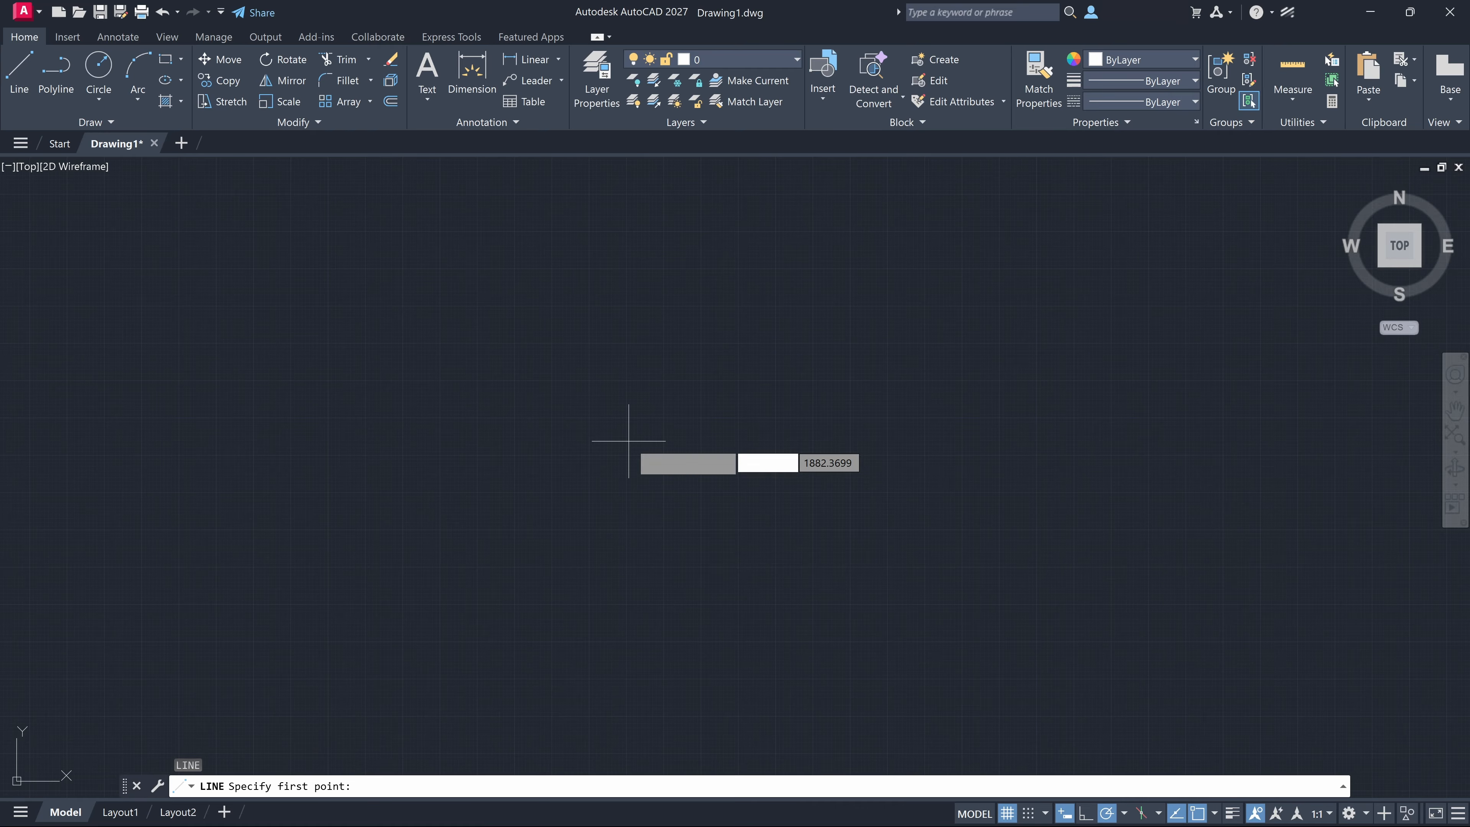
pyautogui.click(412, 457)
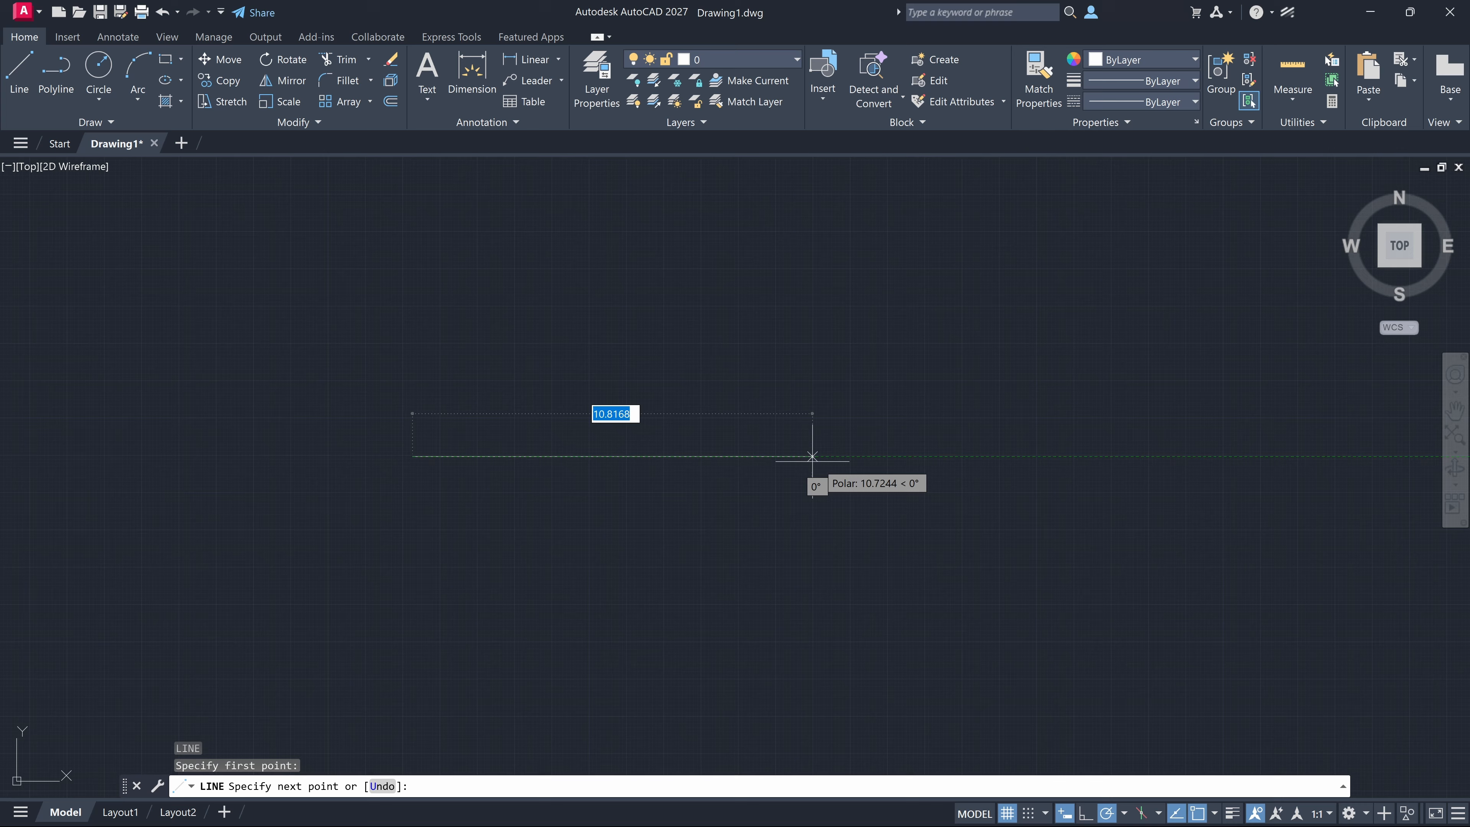
pyautogui.click(882, 458)
pyautogui.press('Escape')
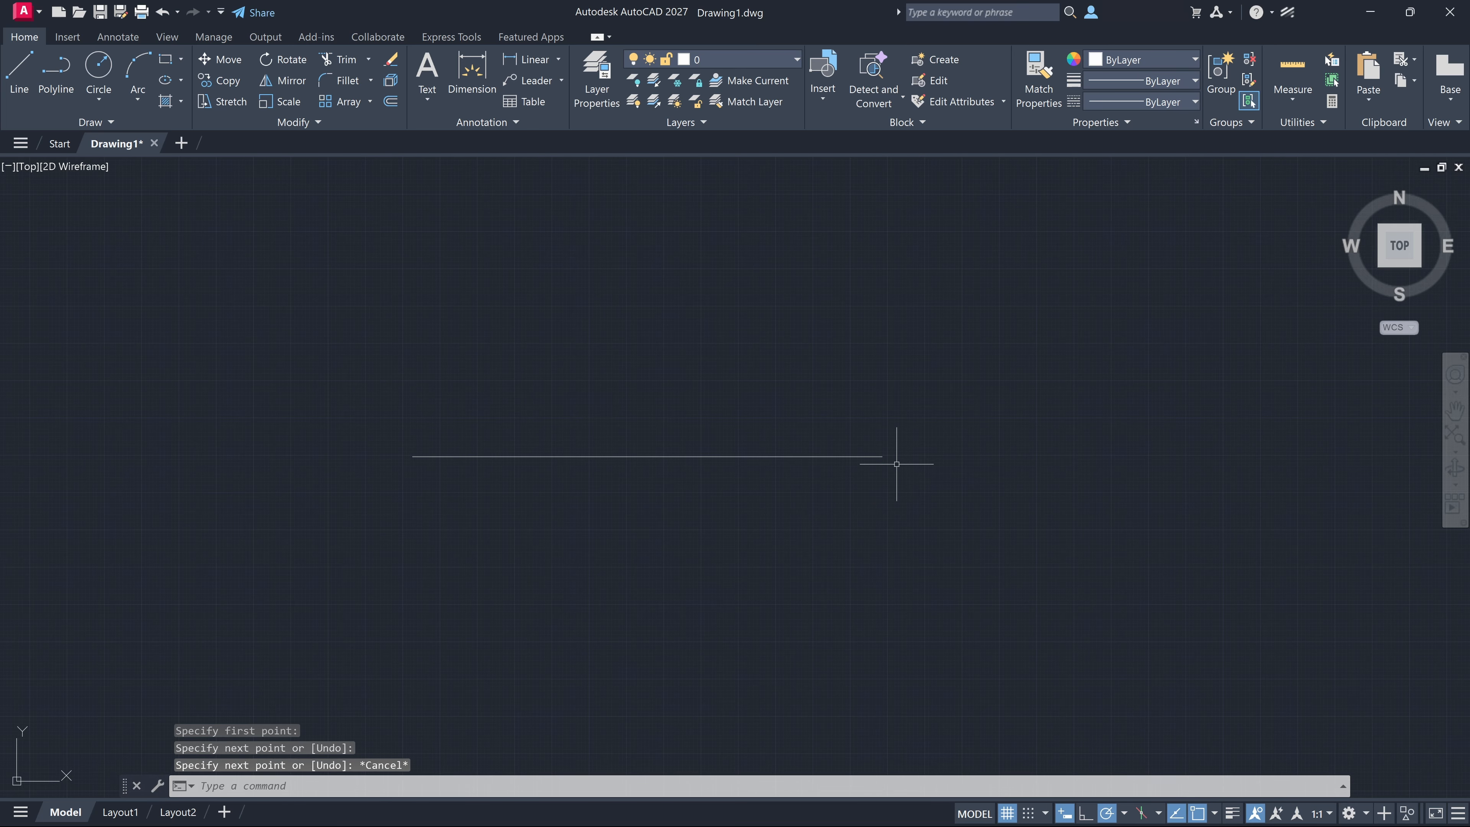
# Try to start a line 5 units directly above the horizontal line's right endpoint using object snap tracking
pyautogui.press('Return')
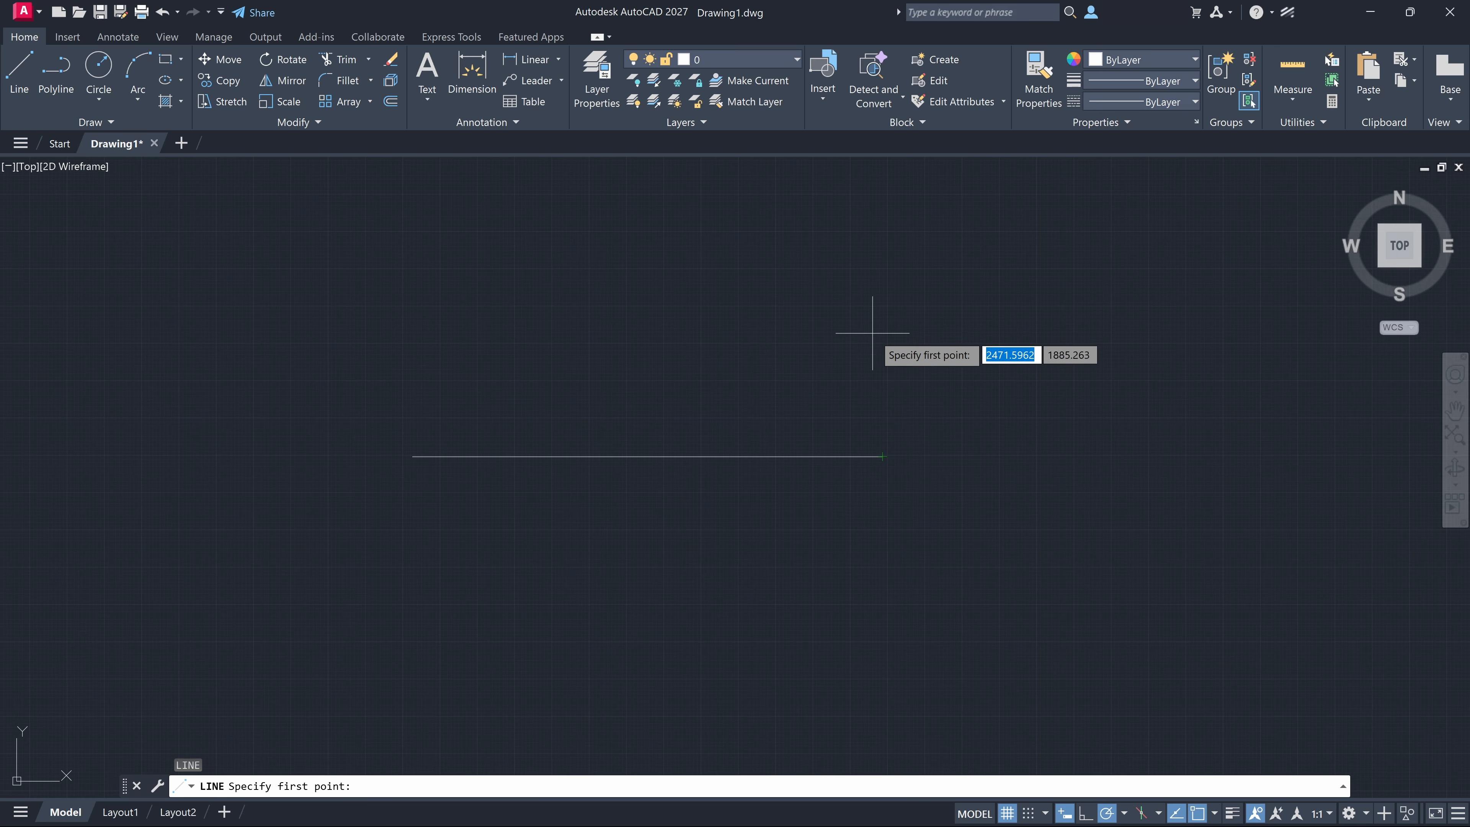
pyautogui.write('5')
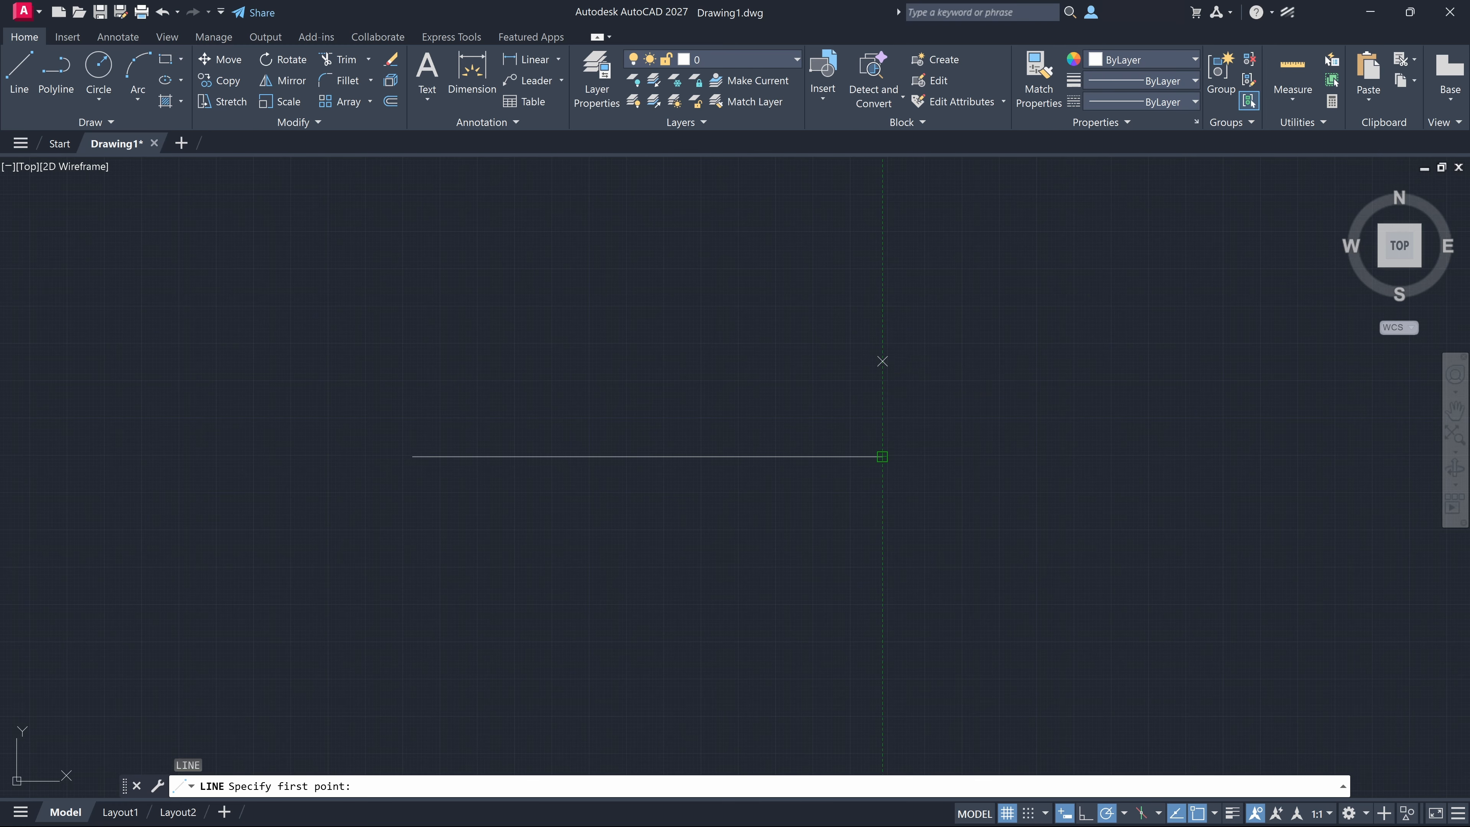
pyautogui.press('Return')
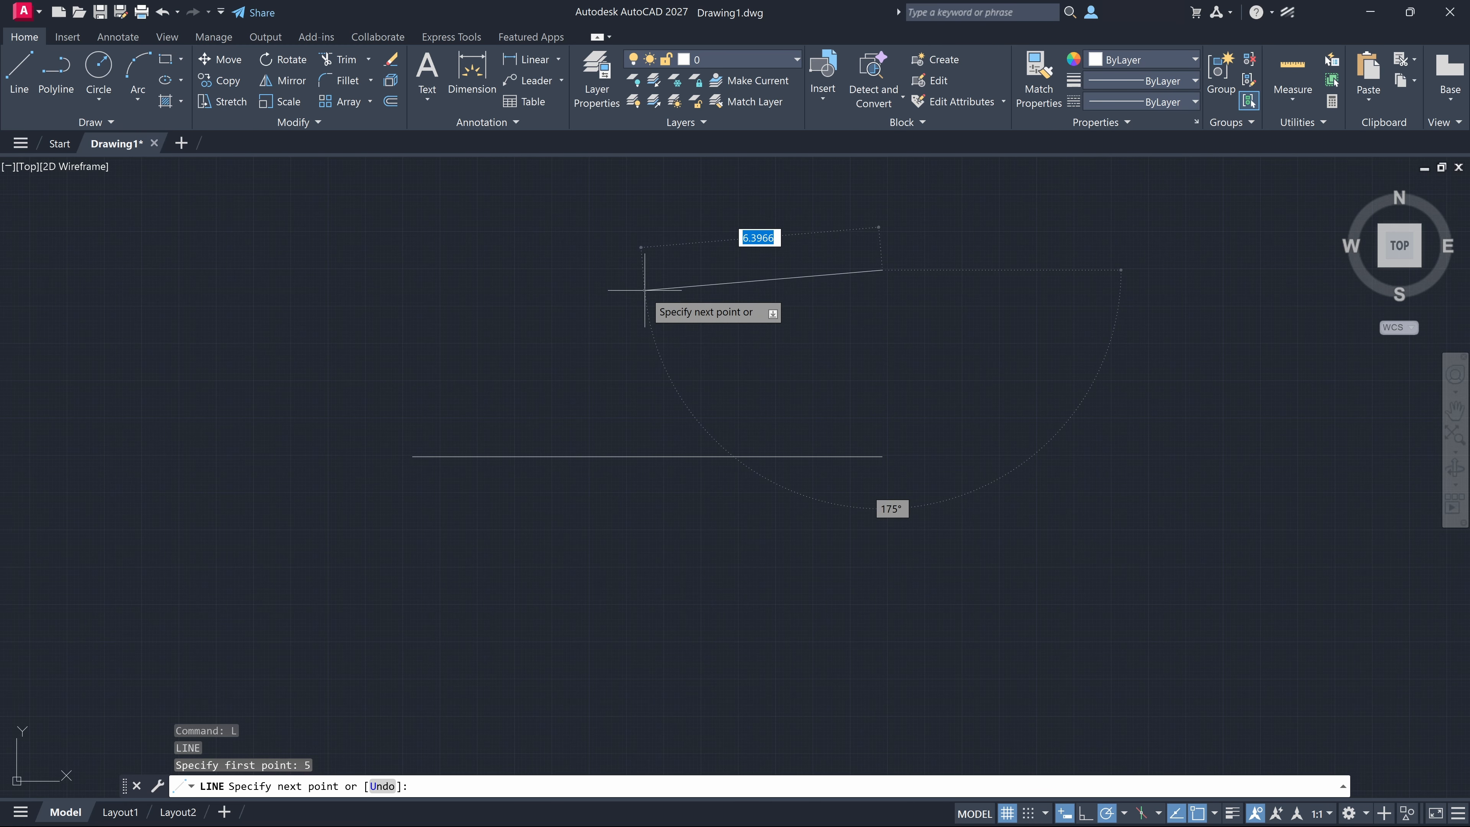
pyautogui.press('Escape')
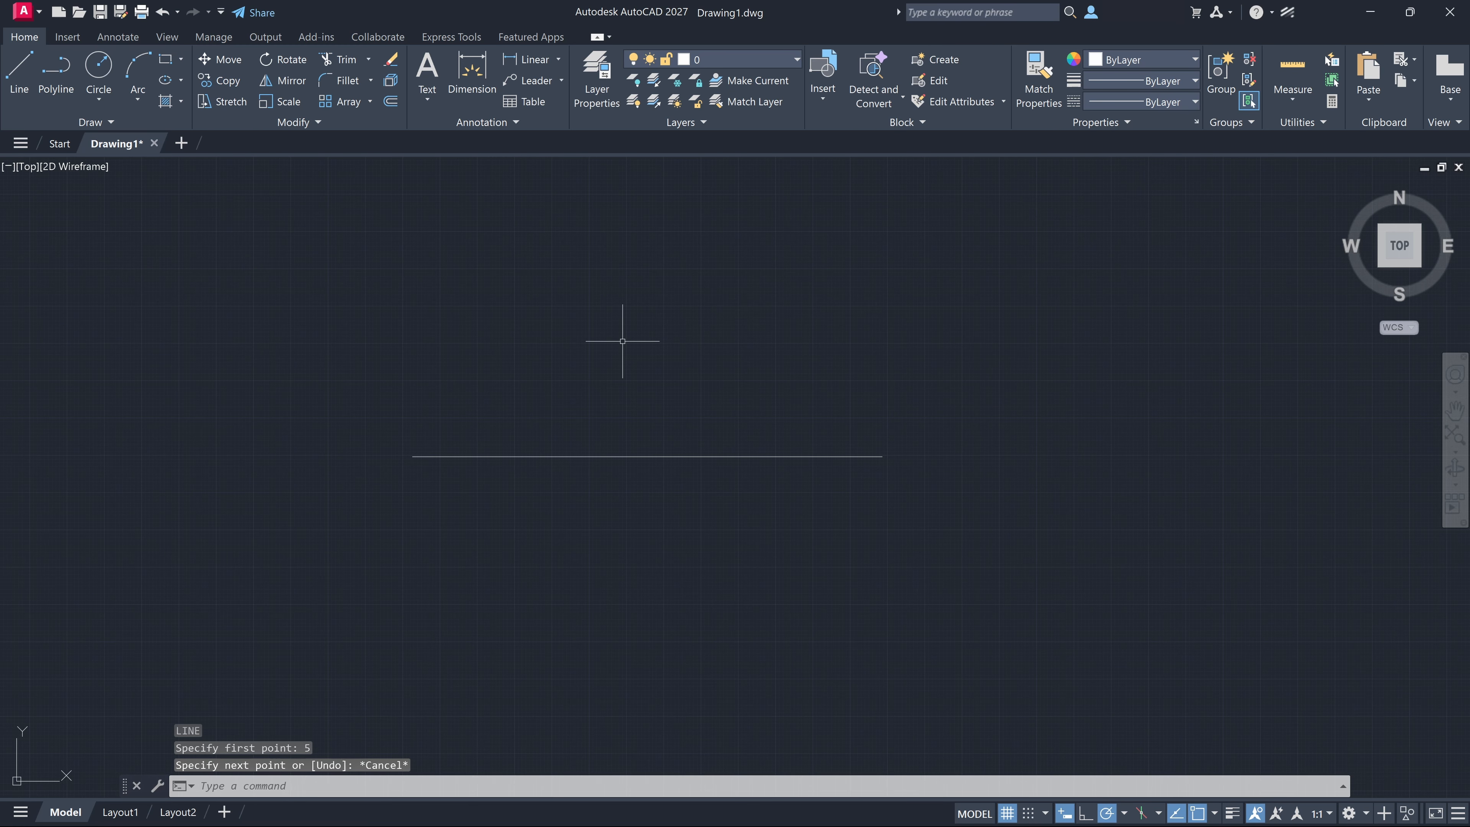
# Draw a circle of radius 3 centred 4 units above the horizontal line's midpoint
pyautogui.write('c')
pyautogui.press('Return')
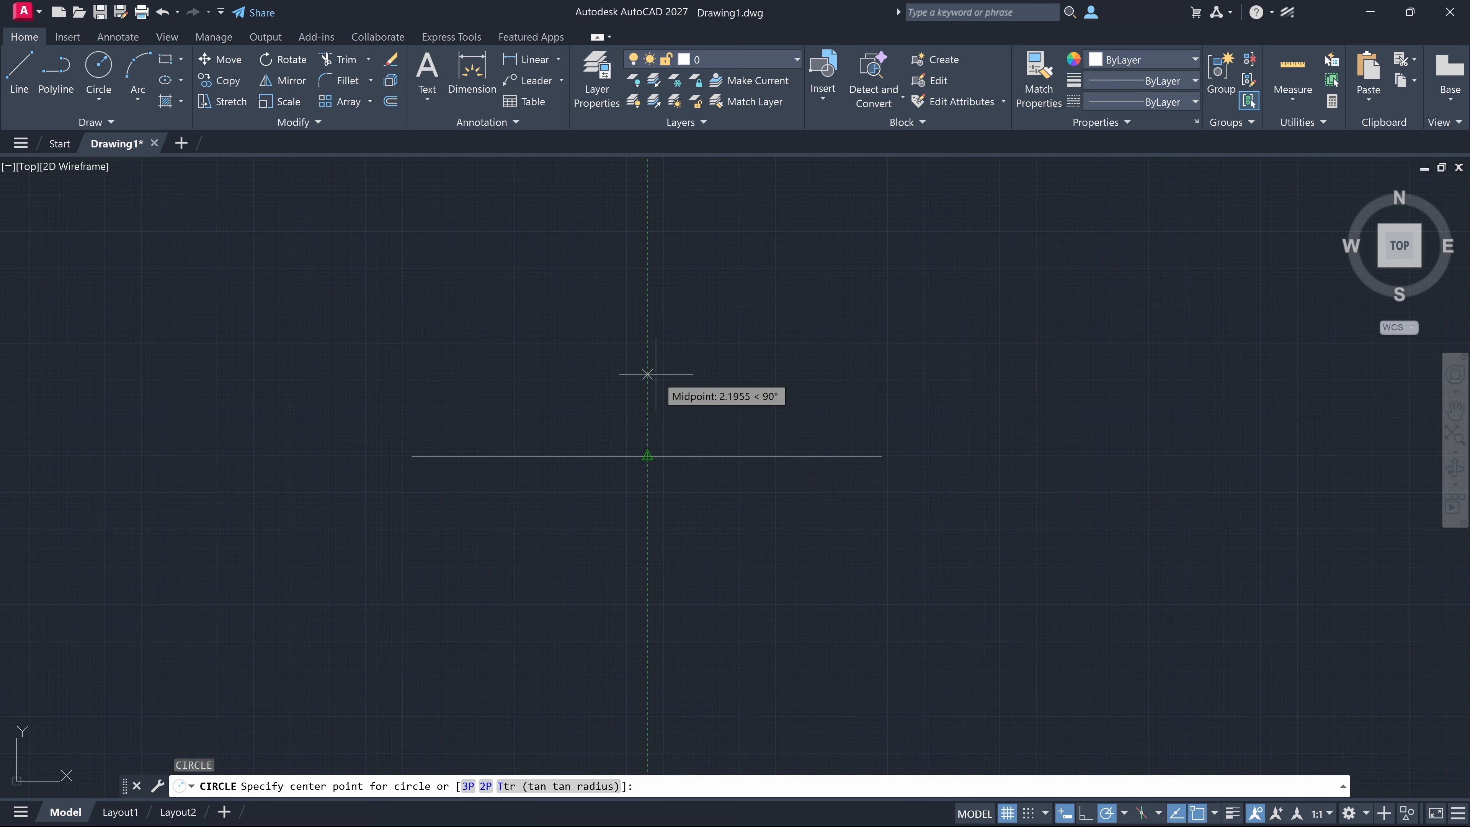
pyautogui.write('4')
pyautogui.press('Return')
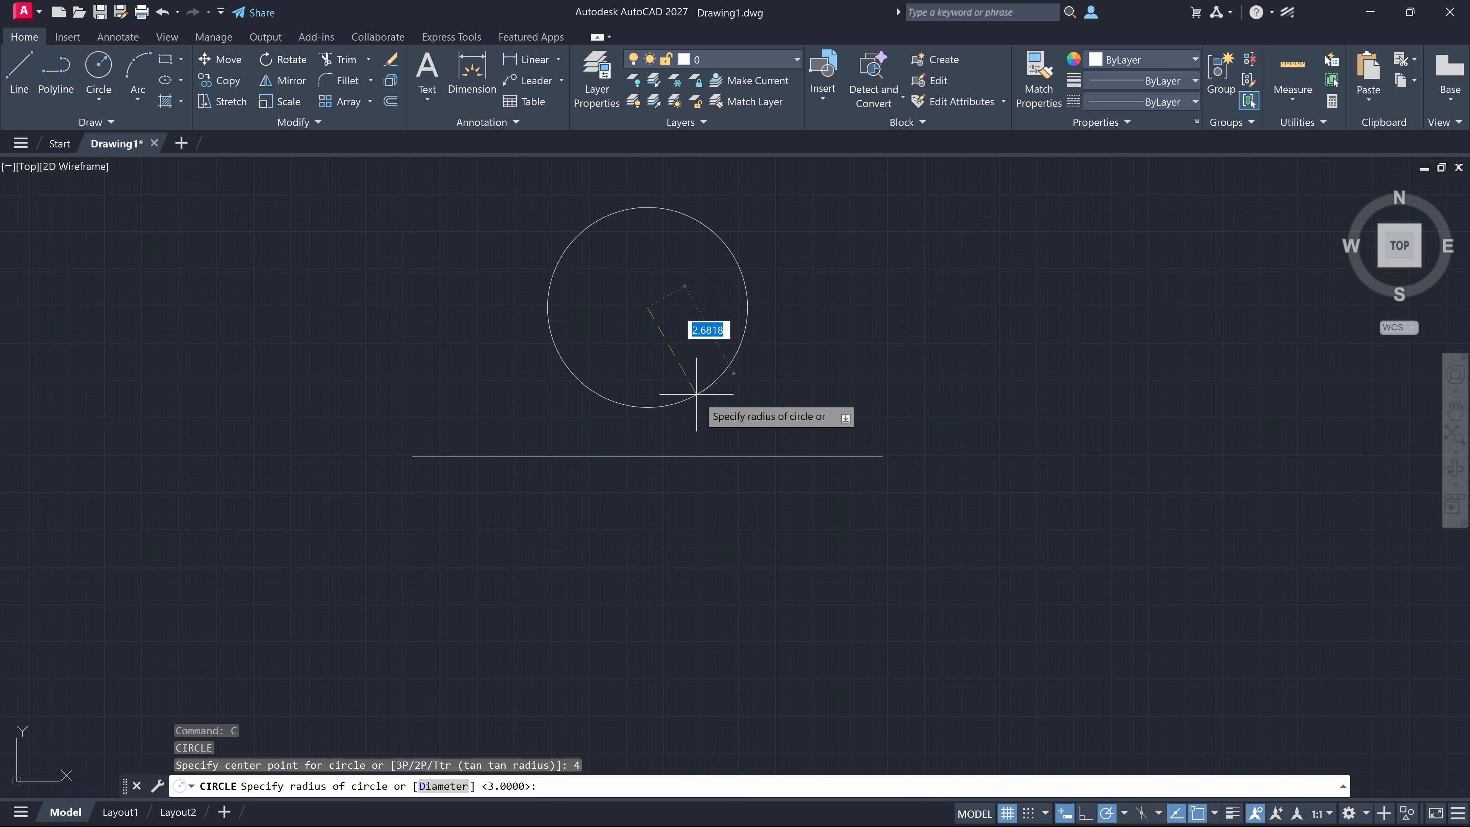
pyautogui.write('3')
pyautogui.press('Return')
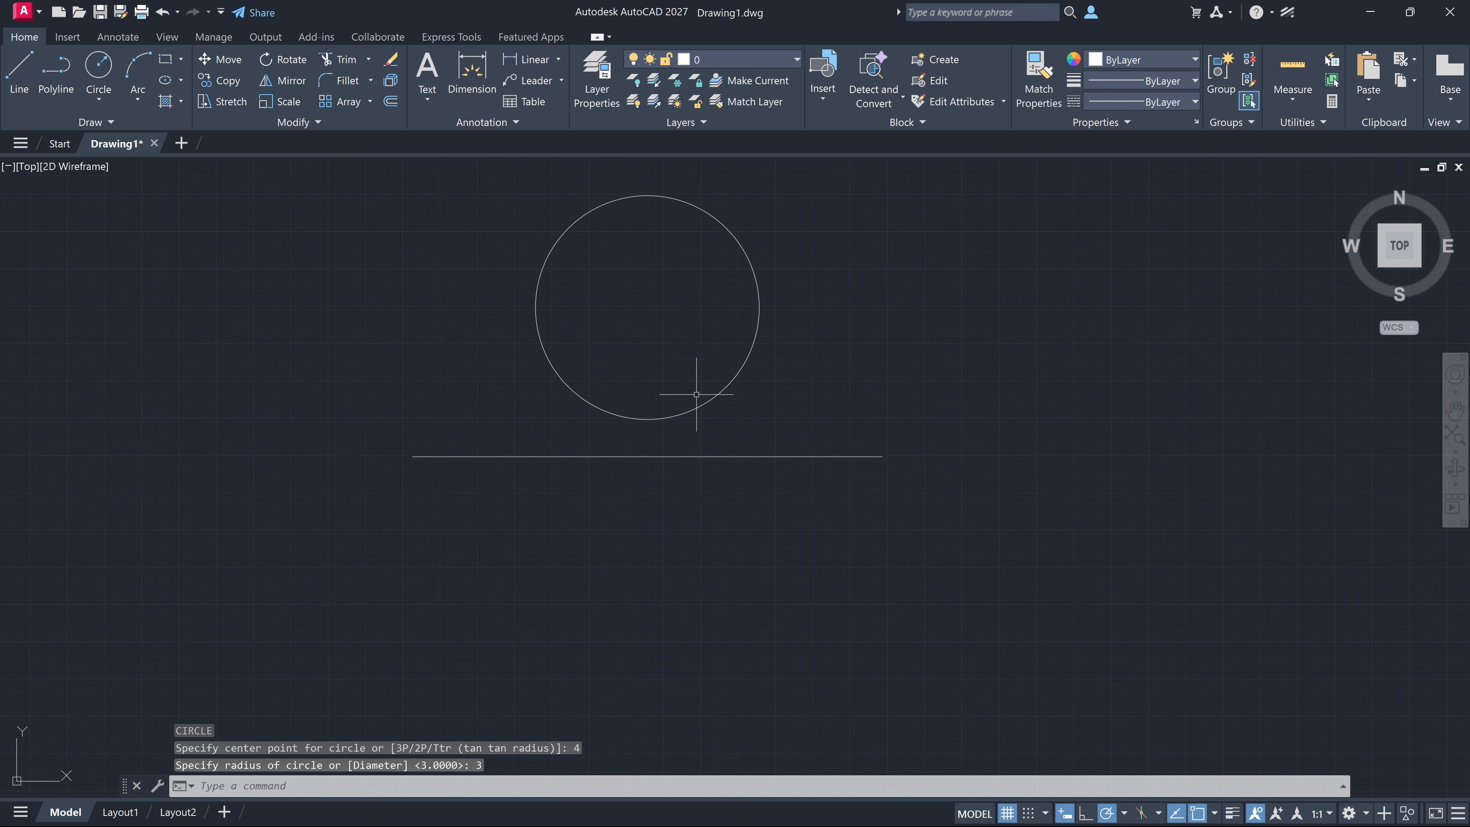
# Draw two connected lines from the point level with the circle's centre above the line's right endpoint, through about 1.2 units below the centre, to that endpoint
pyautogui.moveTo(696, 394); pyautogui.dragTo(725, 478, button='middle')
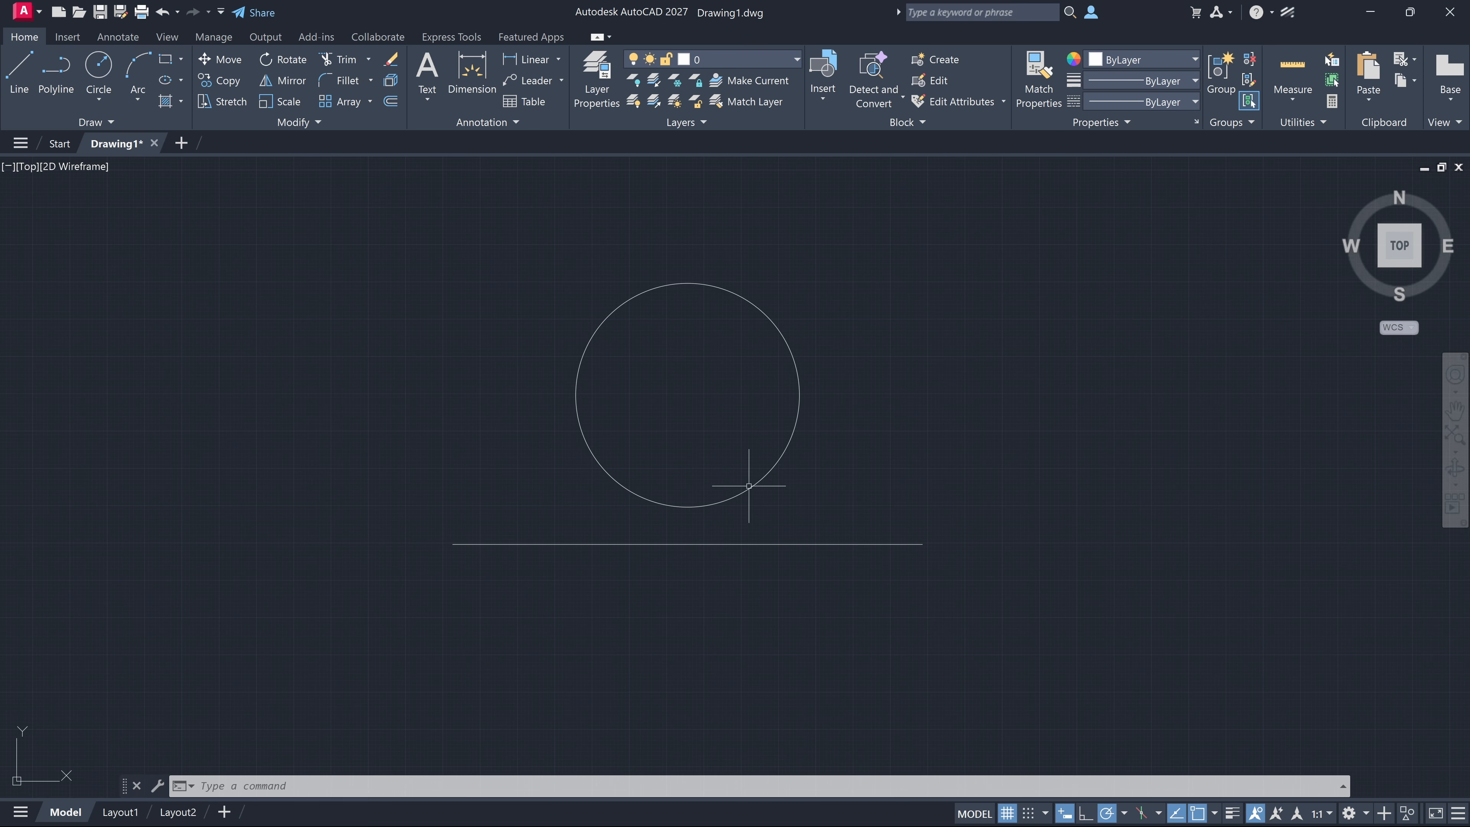
pyautogui.click(625, 486)
pyautogui.press('Escape')
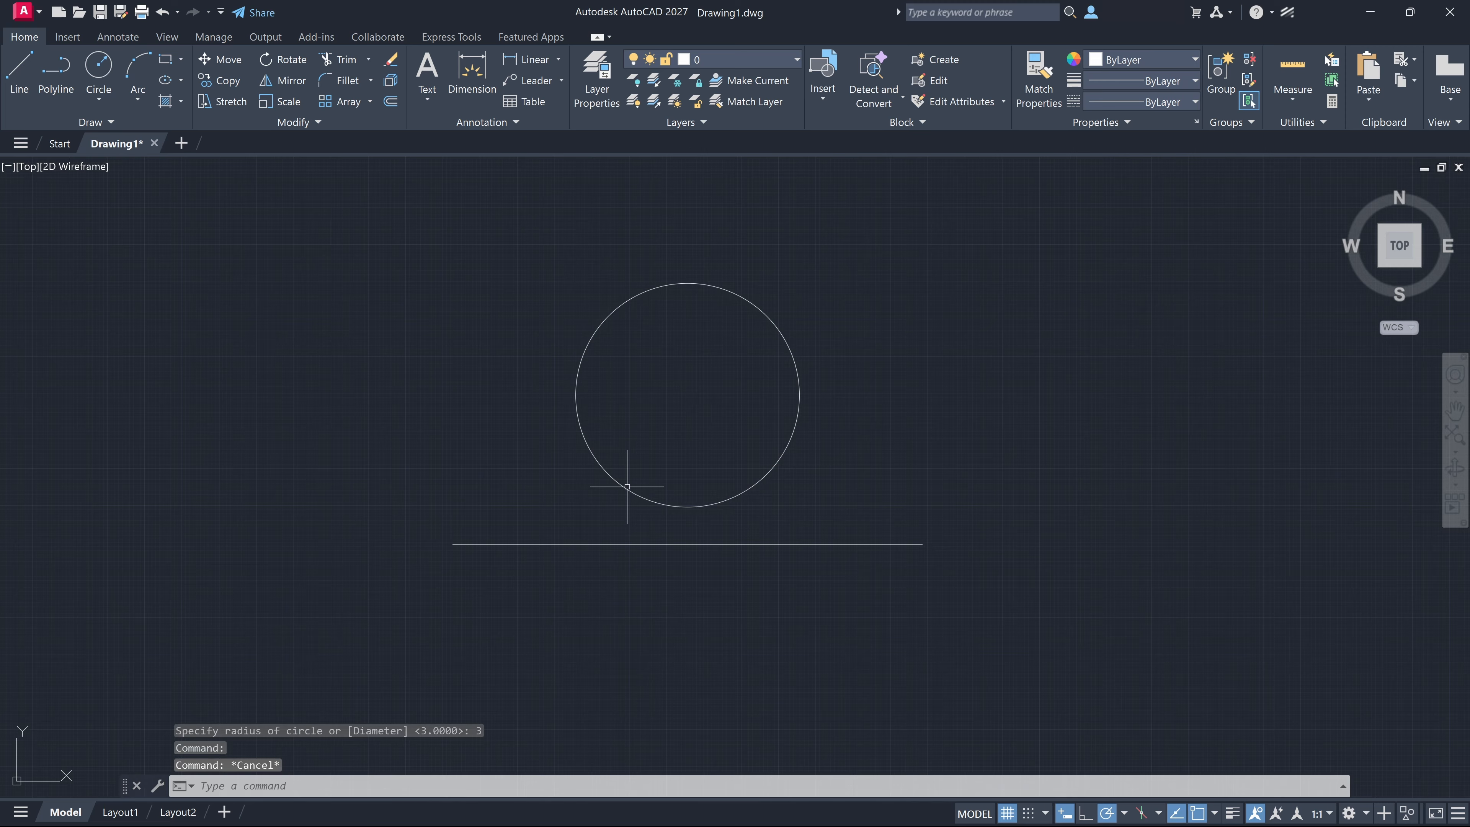
pyautogui.write('L')
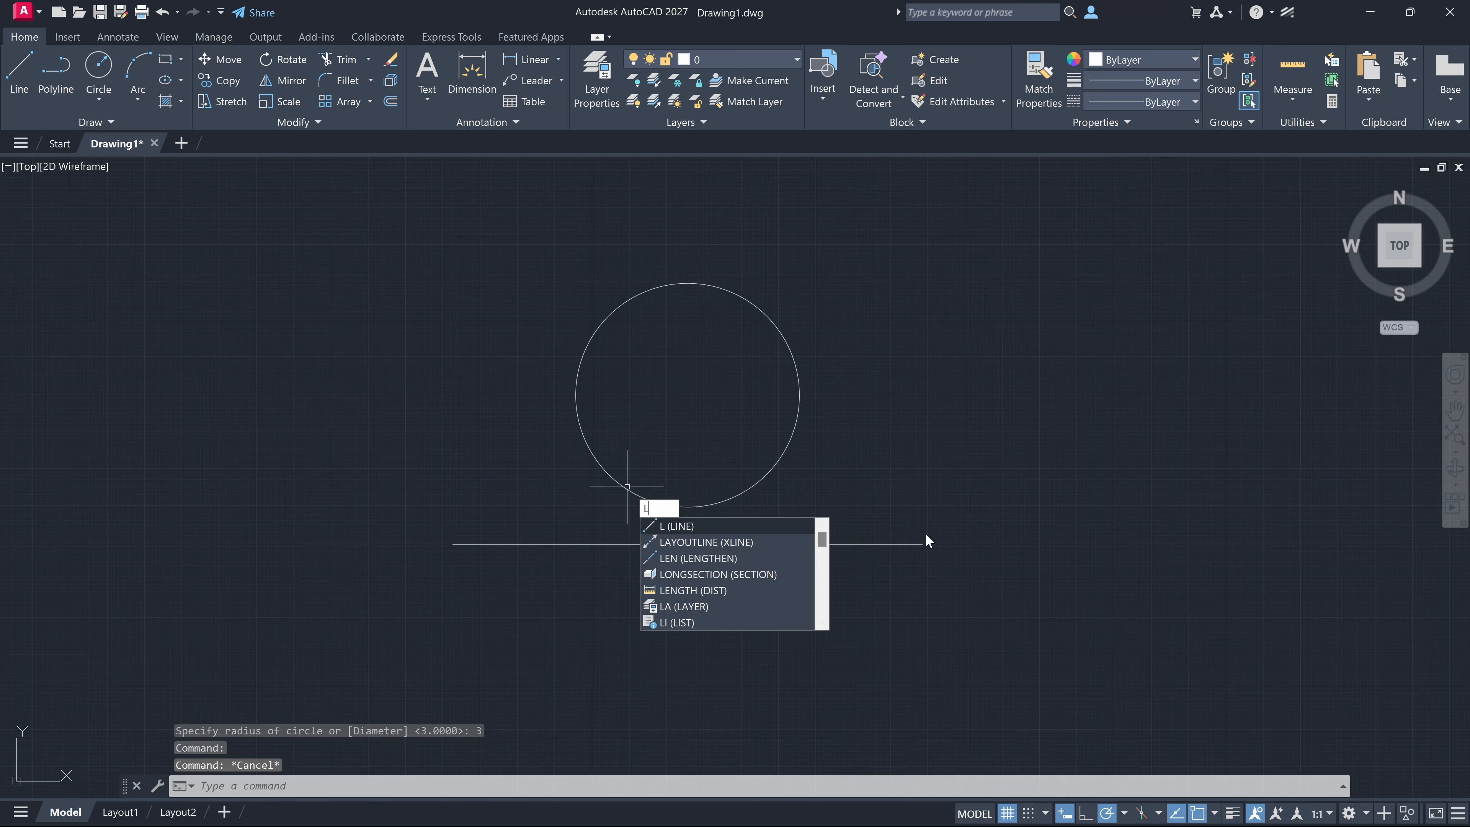
pyautogui.press('Return')
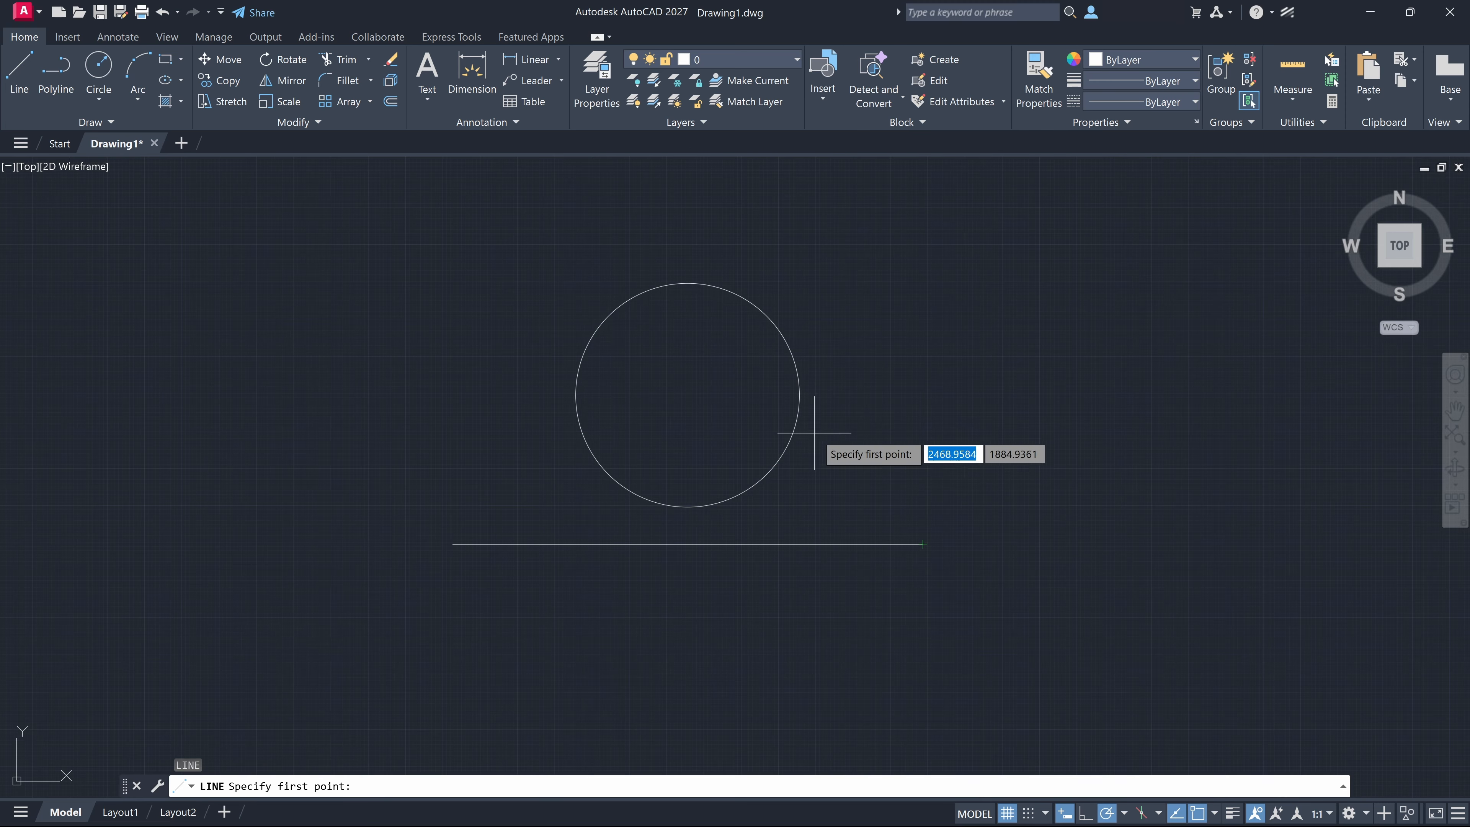
pyautogui.click(923, 395)
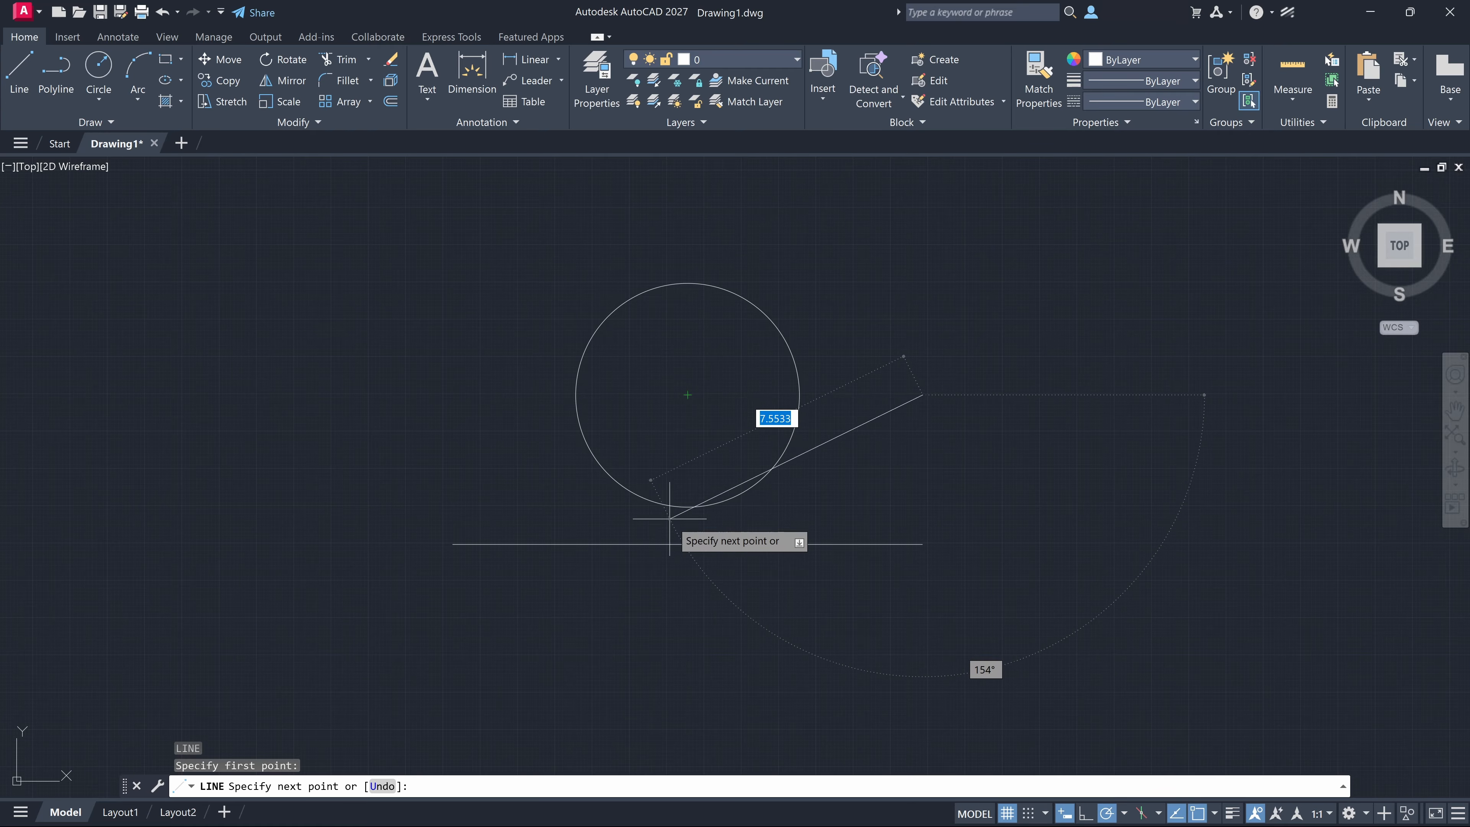
pyautogui.click(687, 439)
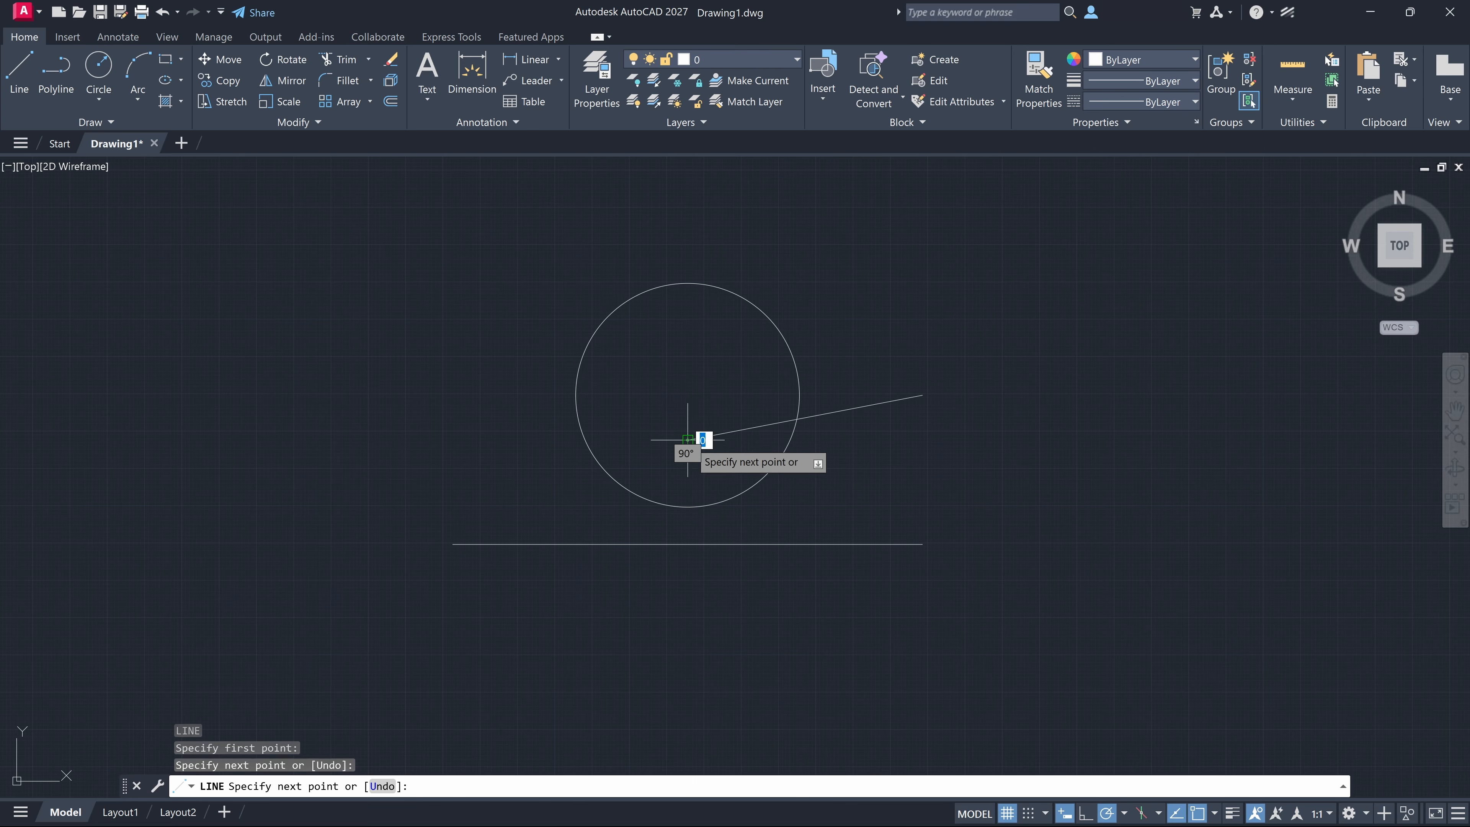
pyautogui.click(922, 544)
pyautogui.press('Escape')
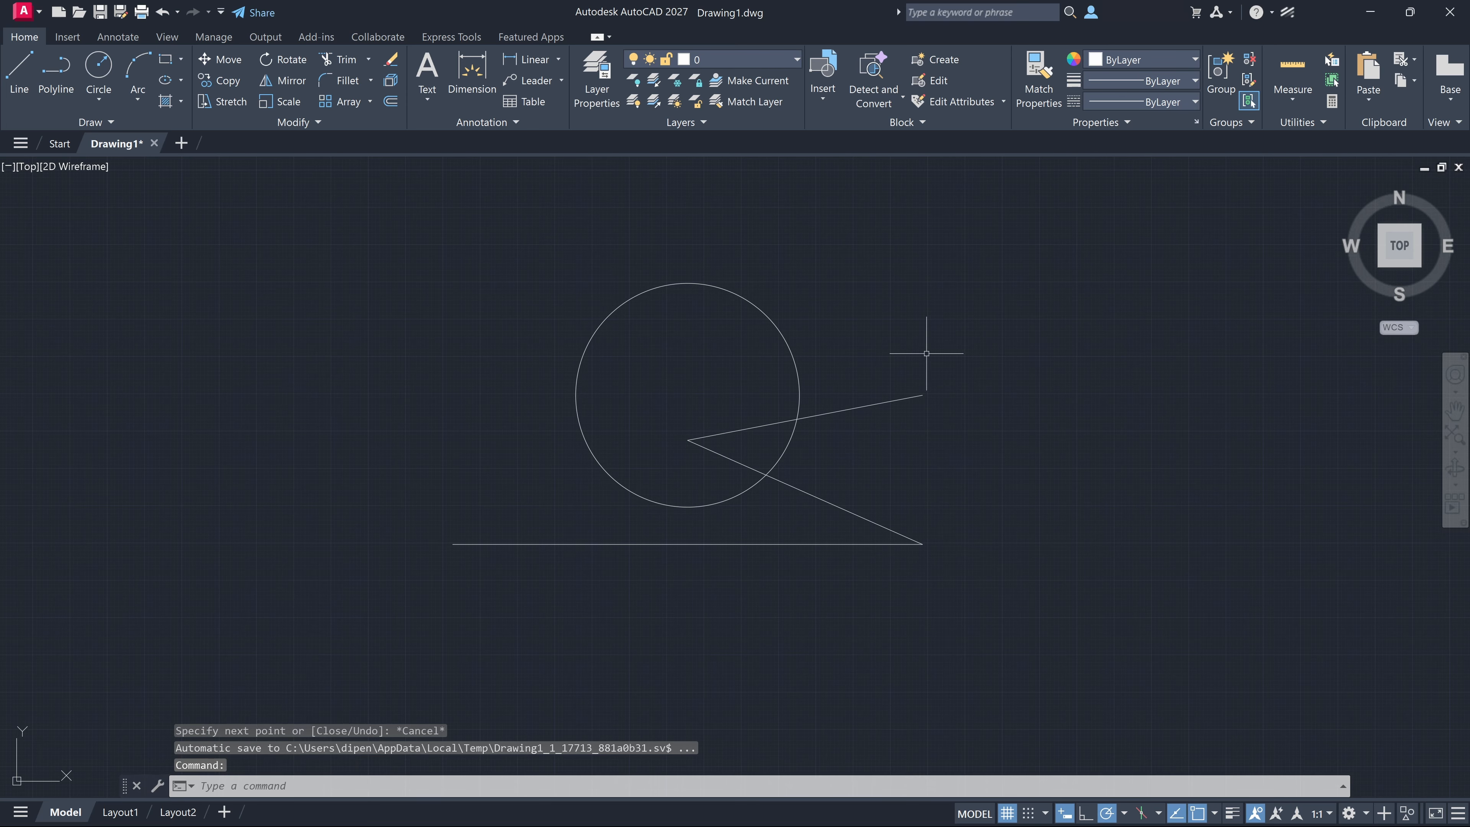
# Open the Layer Properties Manager, reposition and enlarge it, and look through the layers AXE, Calque4, meuble and mur
pyautogui.click(599, 92)
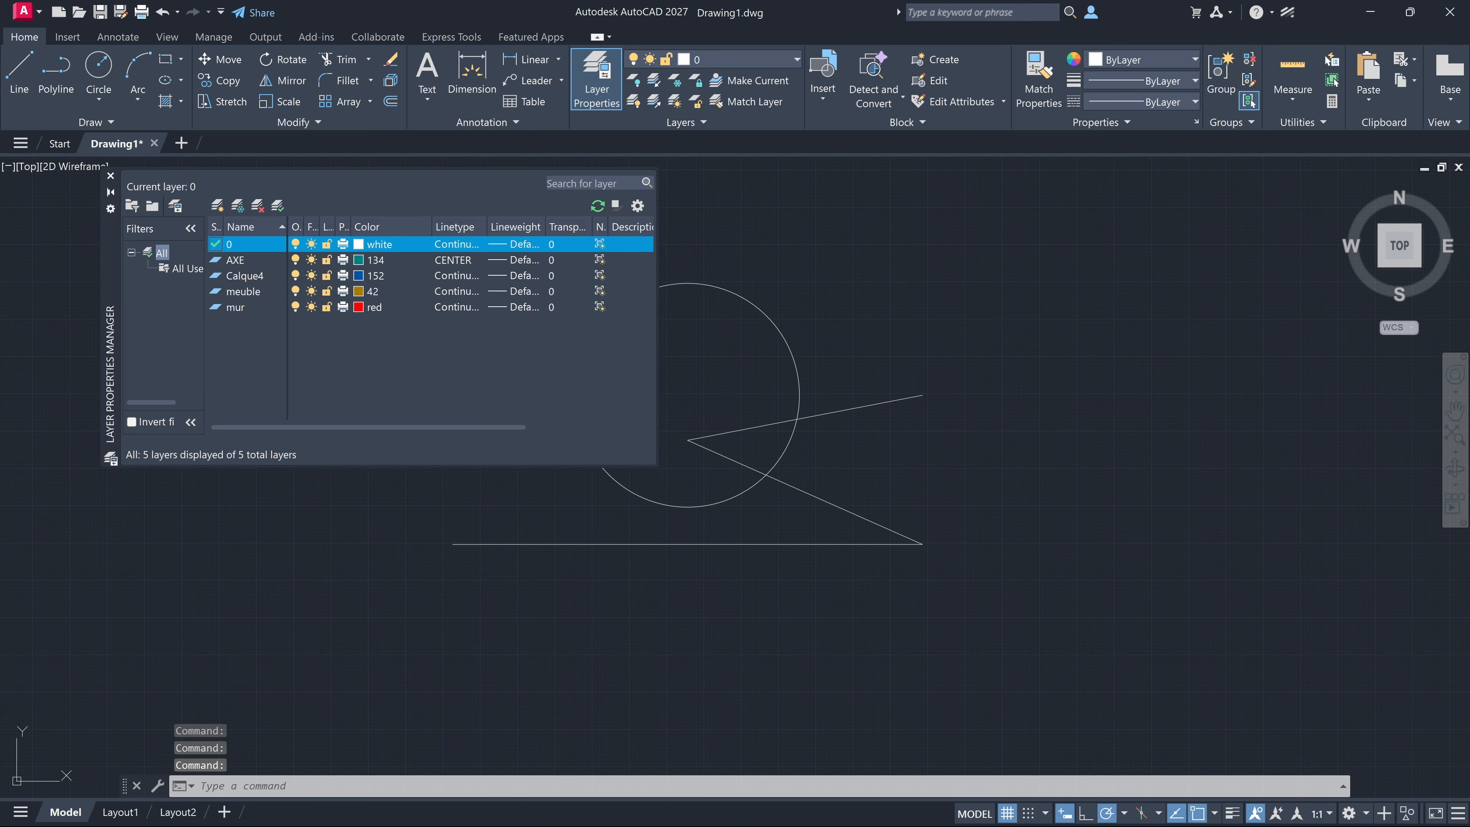
pyautogui.moveTo(109, 293); pyautogui.dragTo(420, 311)
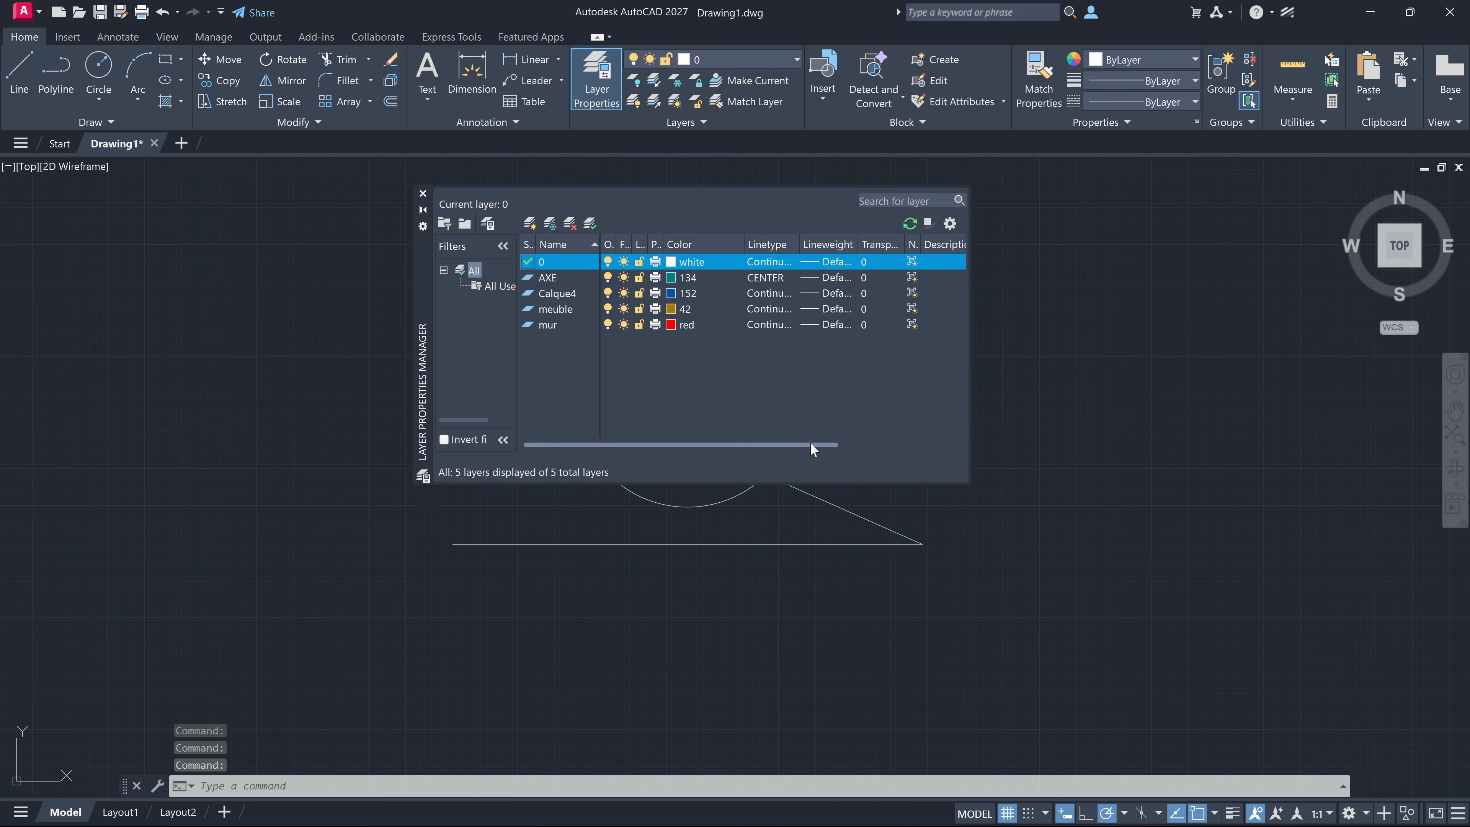
pyautogui.moveTo(970, 485); pyautogui.dragTo(1143, 675)
pyautogui.click(550, 277)
pyautogui.click(559, 294)
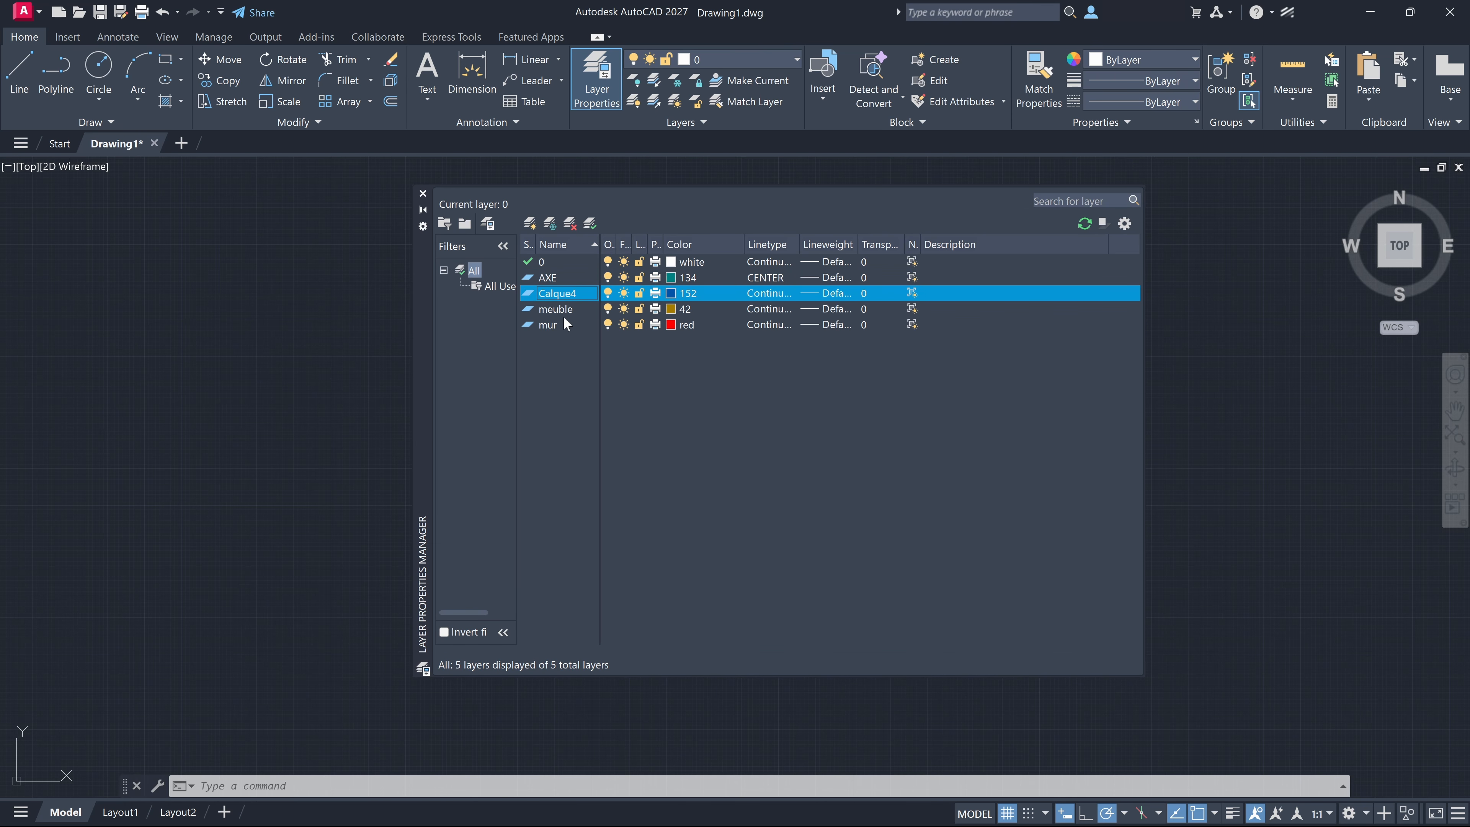
pyautogui.click(564, 325)
pyautogui.click(564, 308)
pyautogui.click(568, 293)
pyautogui.click(569, 277)
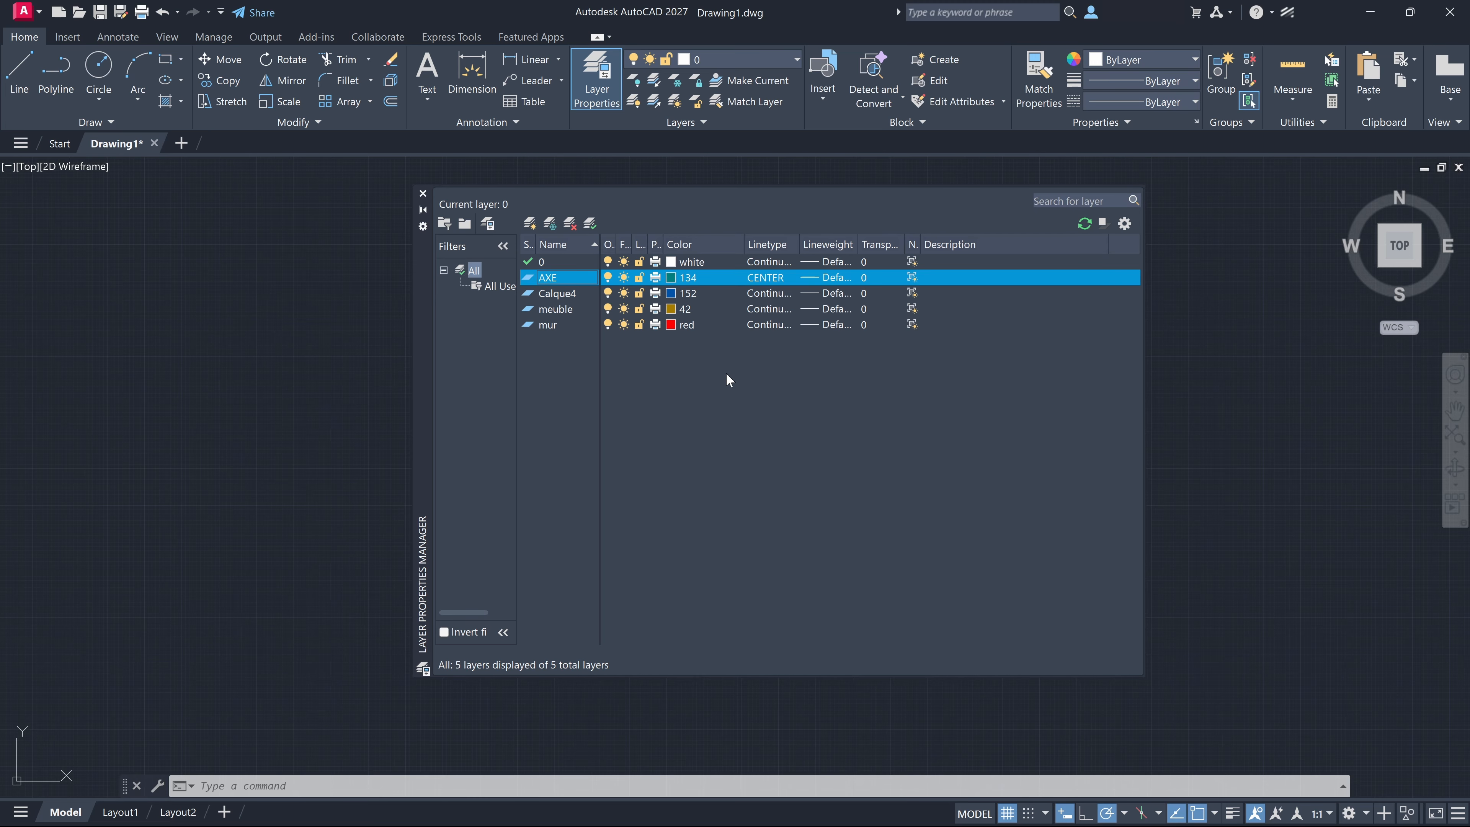